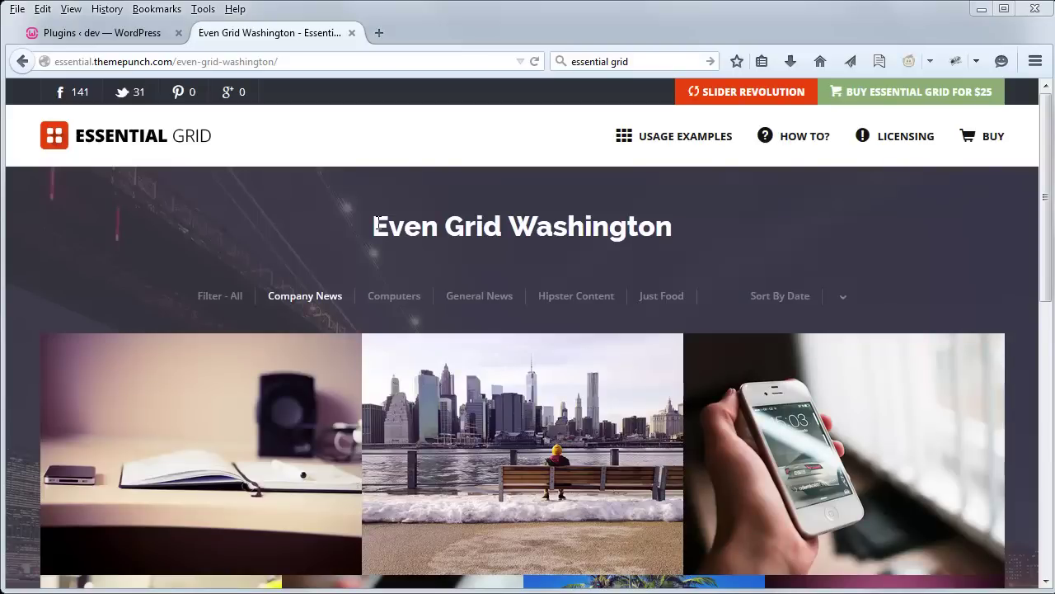
Step: From the WordPress plugins page, open the Ess. Grid overview page
{"action": "left_click", "coordinate": [107, 31]}
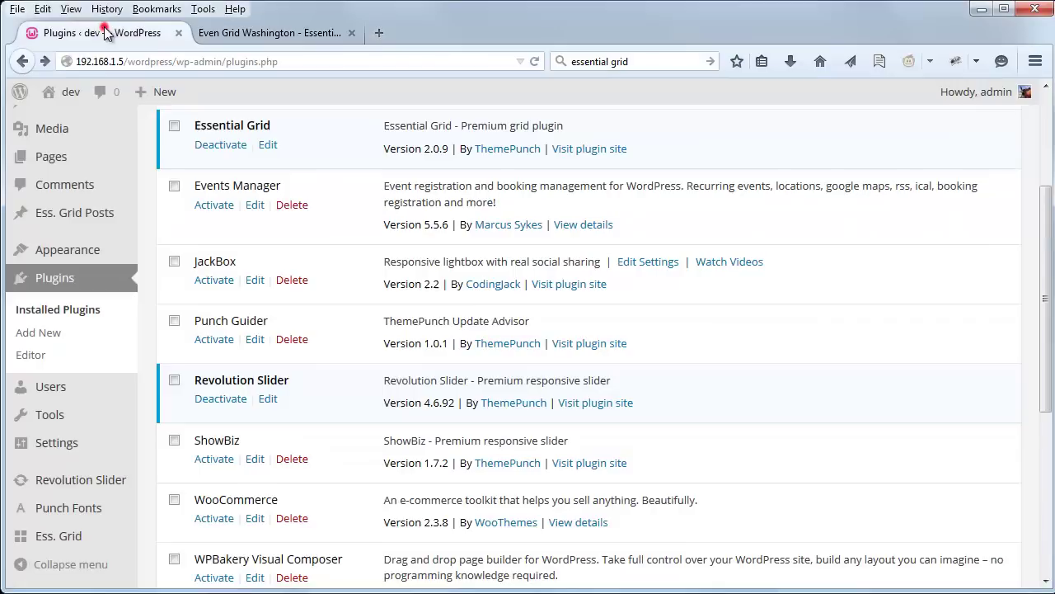
{"action": "scroll", "coordinate": [438, 313], "scroll_direction": "up", "scroll_amount": 4}
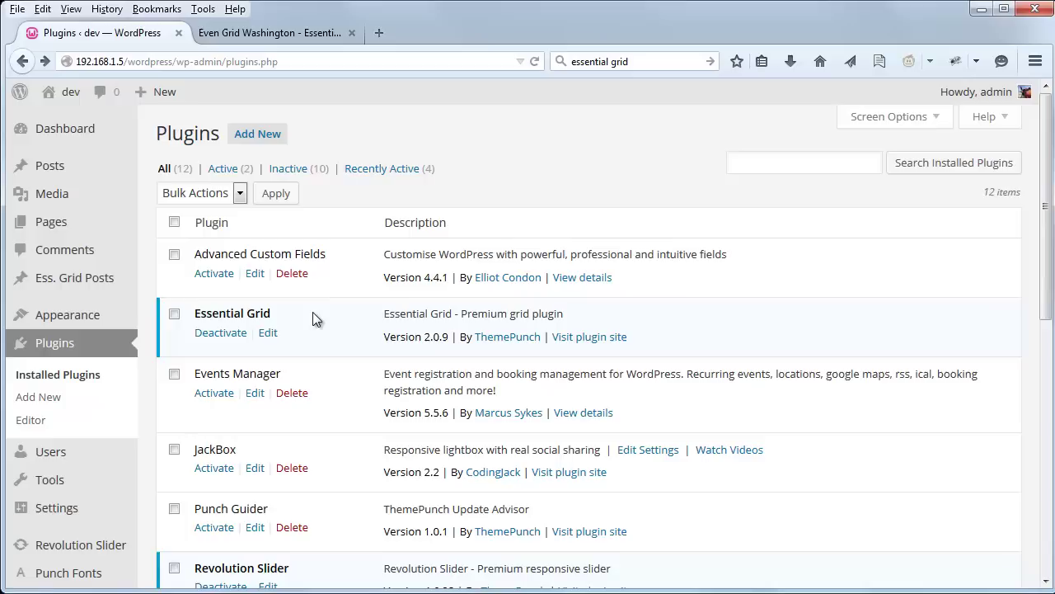
{"action": "scroll", "coordinate": [317, 345], "scroll_direction": "down", "scroll_amount": 4}
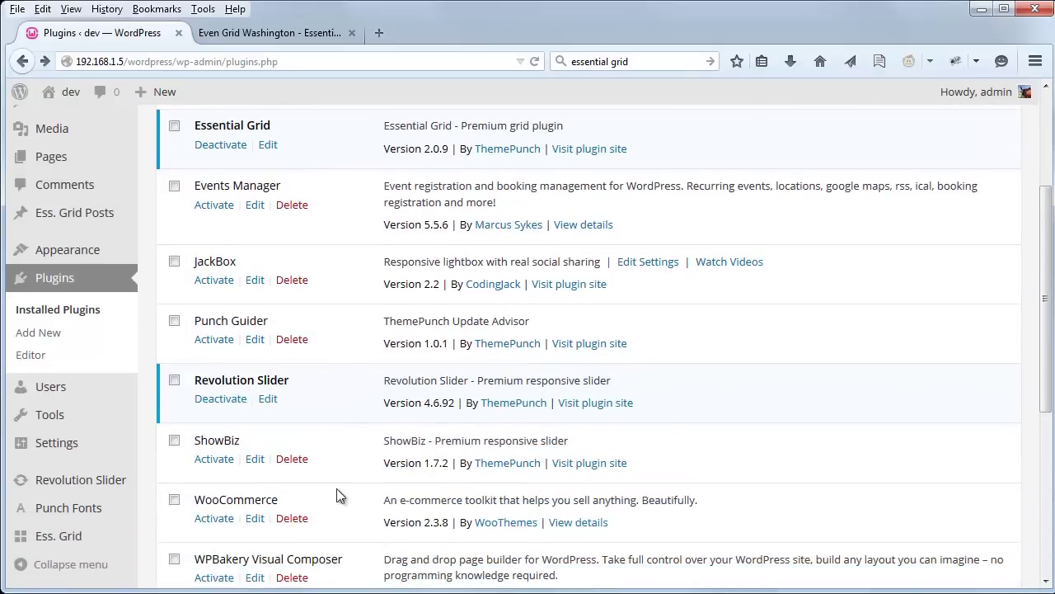
{"action": "mouse_move", "coordinate": [71, 538]}
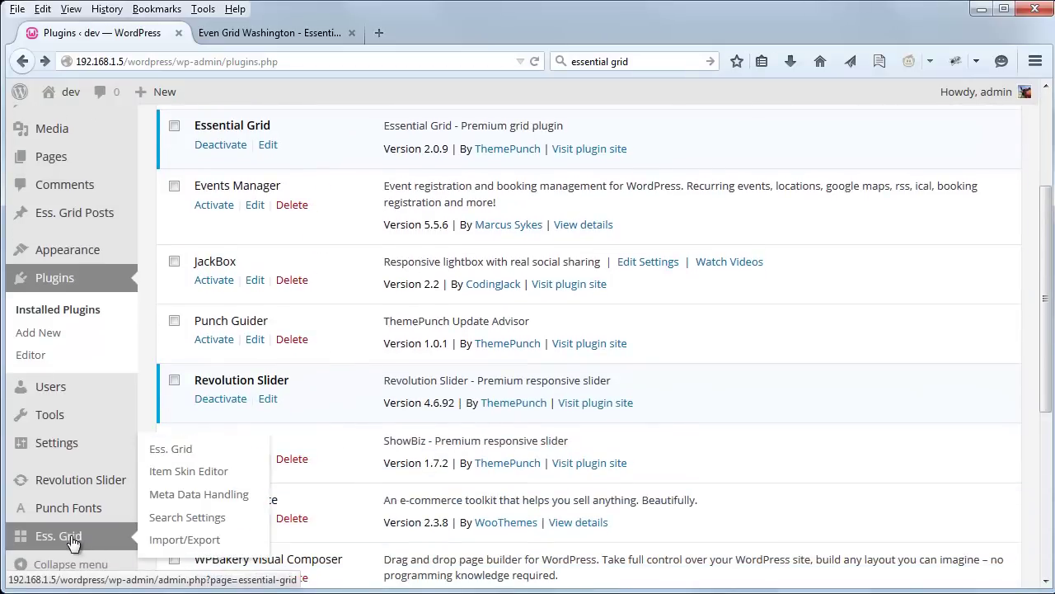
{"action": "left_click", "coordinate": [72, 542]}
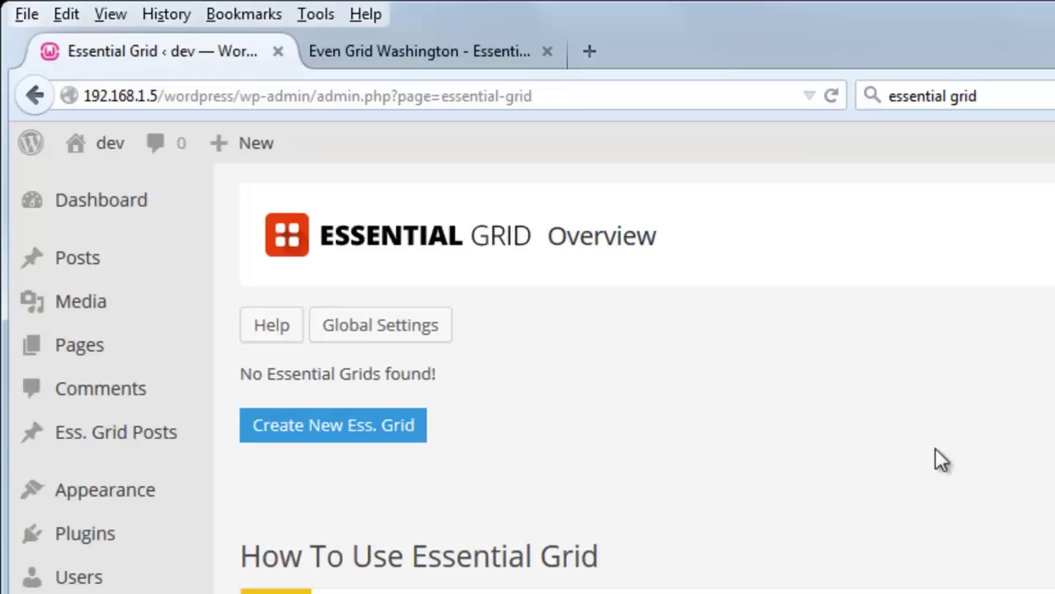
{"action": "mouse_move", "coordinate": [165, 253]}
{"action": "mouse_move", "coordinate": [149, 445]}
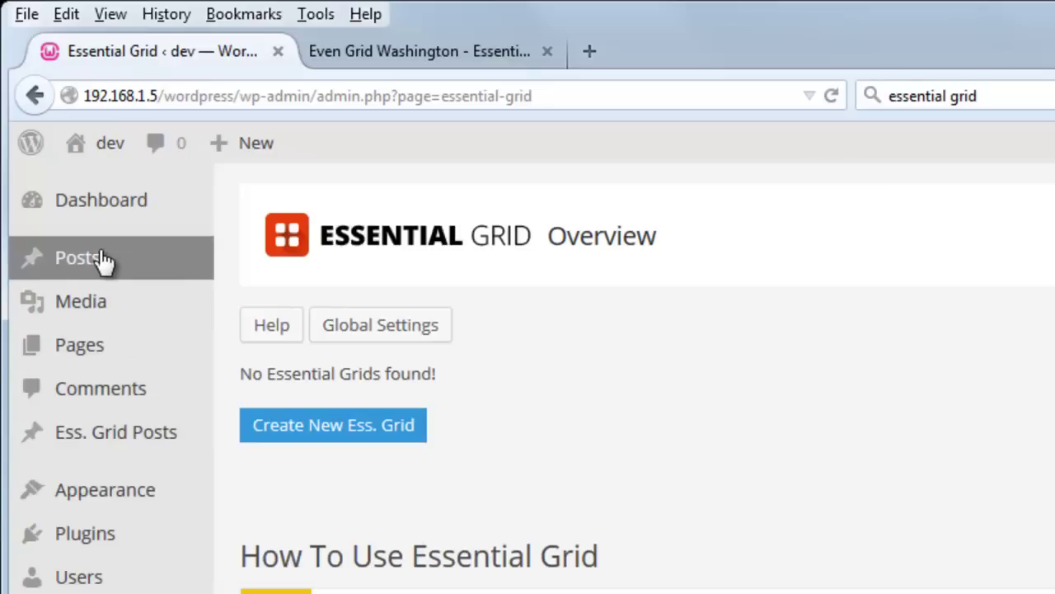
{"action": "mouse_move", "coordinate": [102, 258]}
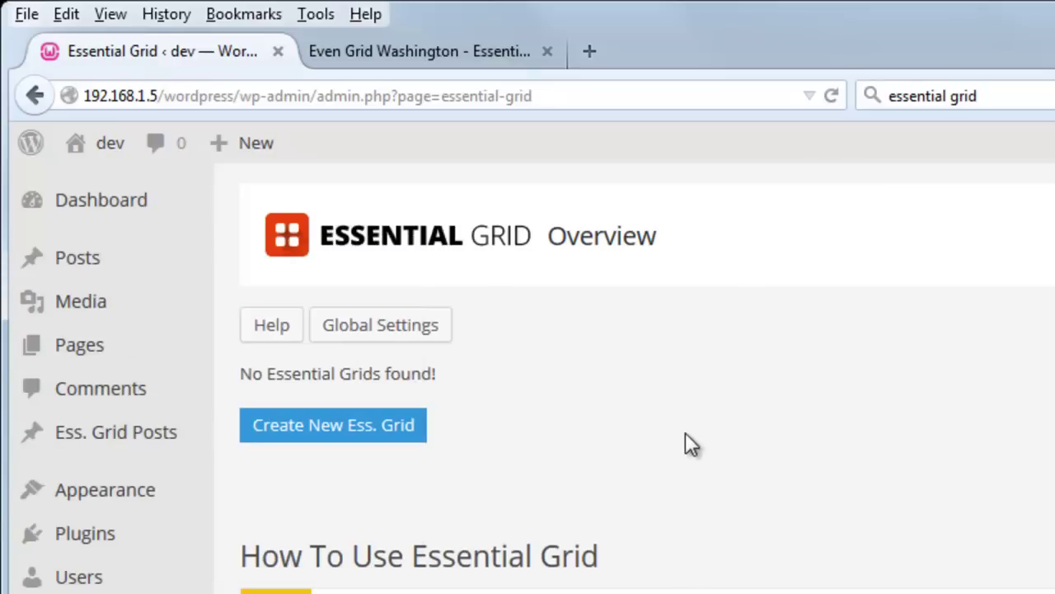
{"action": "mouse_move", "coordinate": [98, 300]}
Step: Open the Posts list in a new tab and start editing the People post
{"action": "right_click", "coordinate": [97, 259]}
{"action": "left_click", "coordinate": [136, 272]}
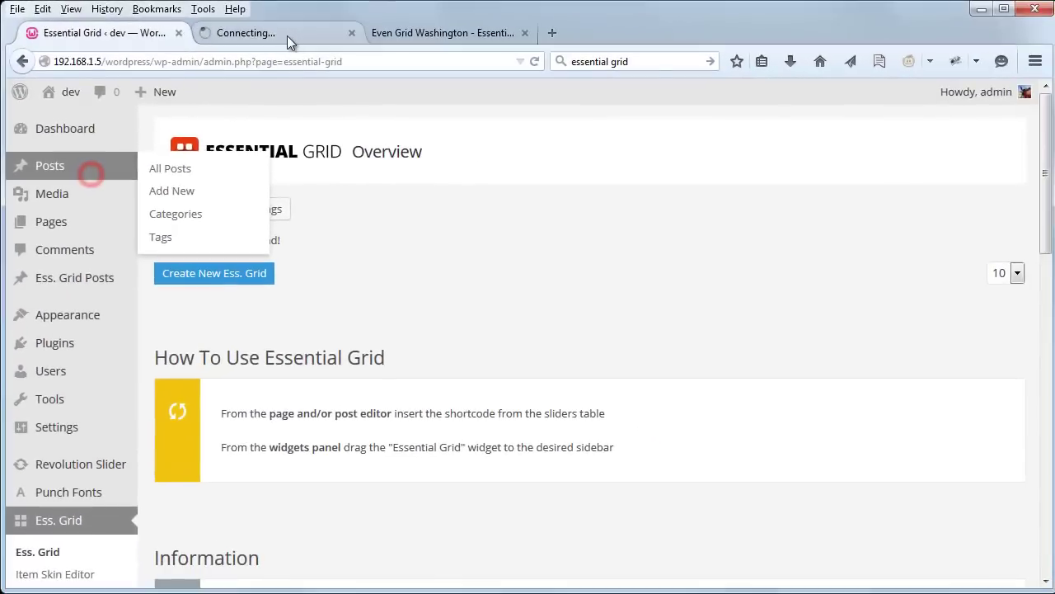
{"action": "left_click", "coordinate": [287, 36]}
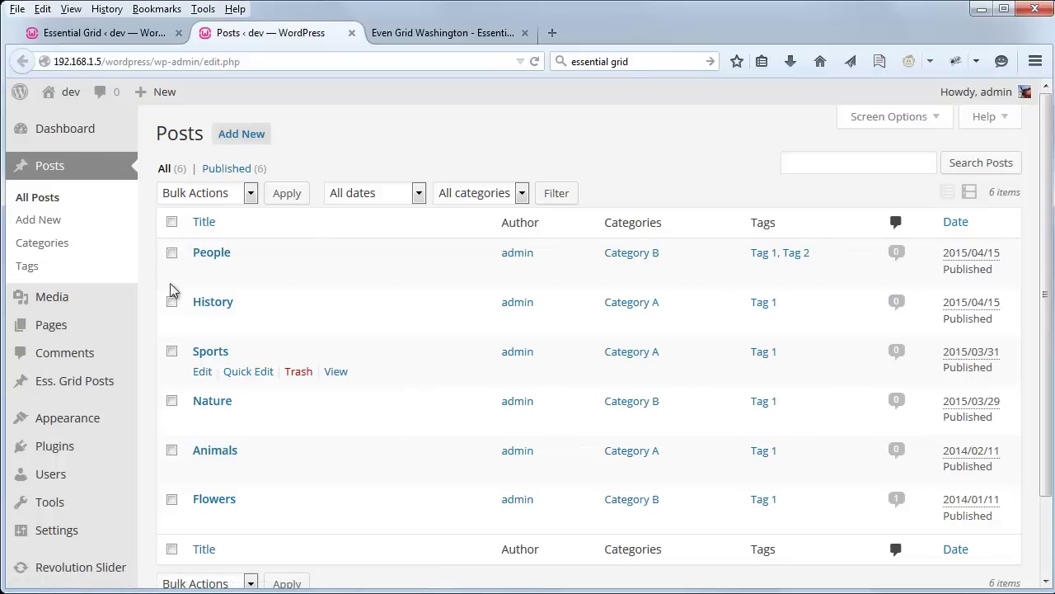
{"action": "left_click", "coordinate": [202, 274]}
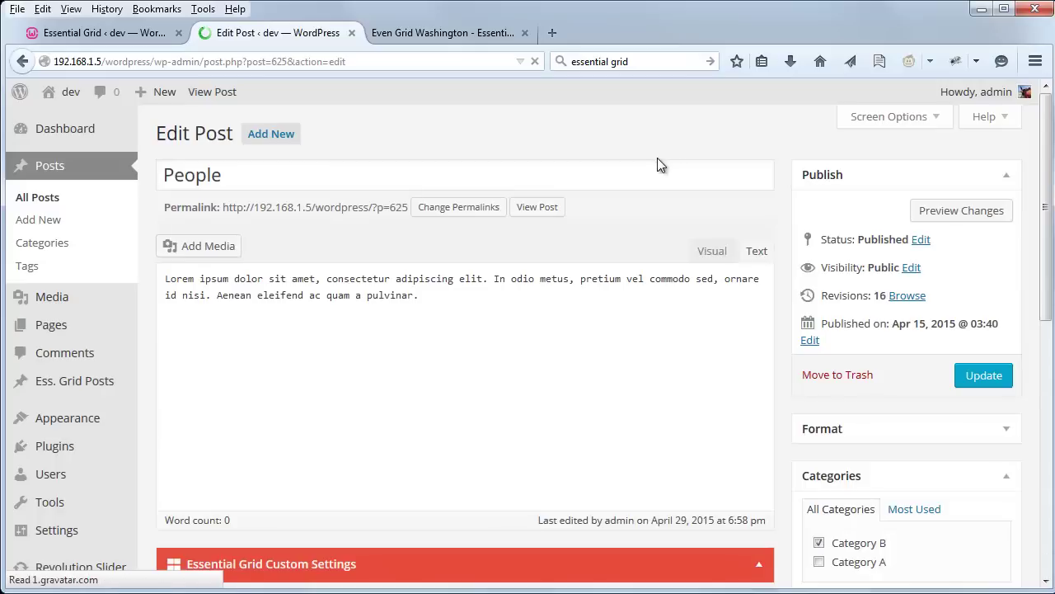
Step: Review the People post's category, tags and featured image
{"action": "left_click", "coordinate": [1049, 155]}
{"action": "scroll", "coordinate": [907, 247], "scroll_direction": "down", "scroll_amount": 10}
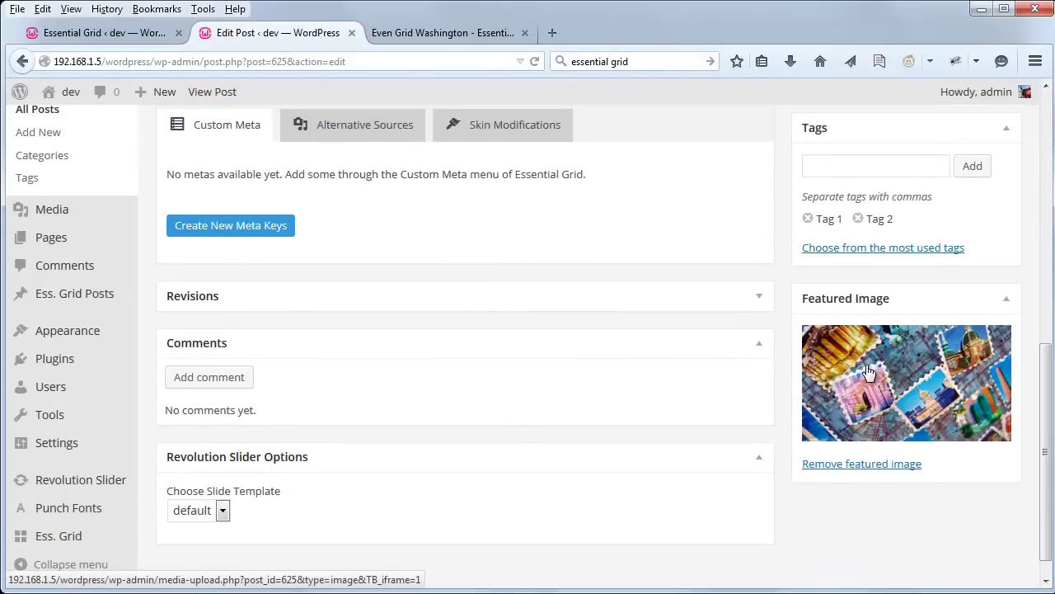
{"action": "scroll", "coordinate": [660, 349], "scroll_direction": "up", "scroll_amount": 10}
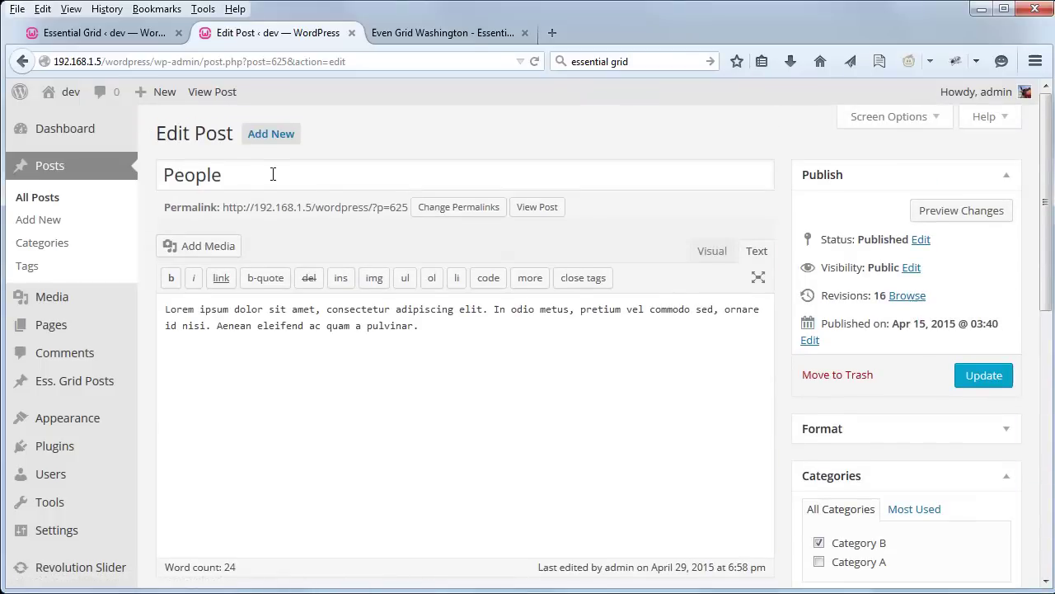
{"action": "scroll", "coordinate": [482, 260], "scroll_direction": "down", "scroll_amount": 3}
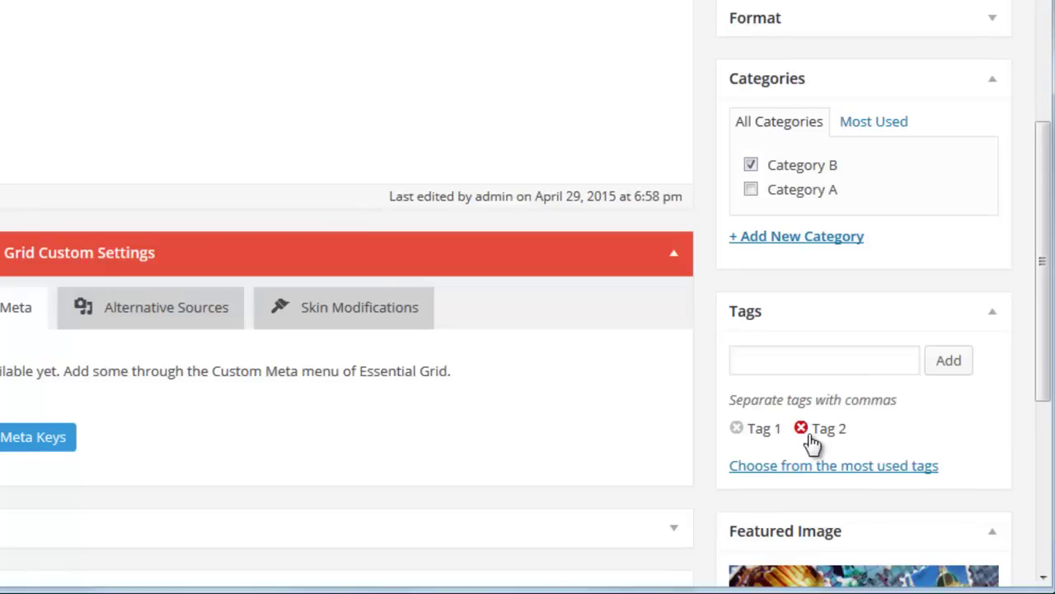
{"action": "scroll", "coordinate": [455, 435], "scroll_direction": "up", "scroll_amount": 5}
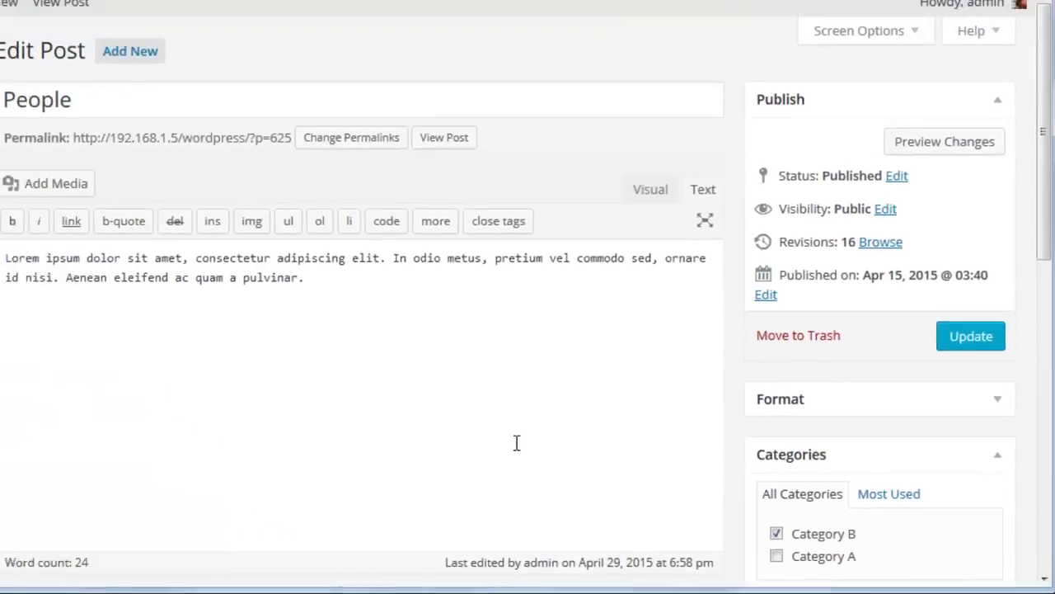
{"action": "scroll", "coordinate": [598, 466], "scroll_direction": "down", "scroll_amount": 5}
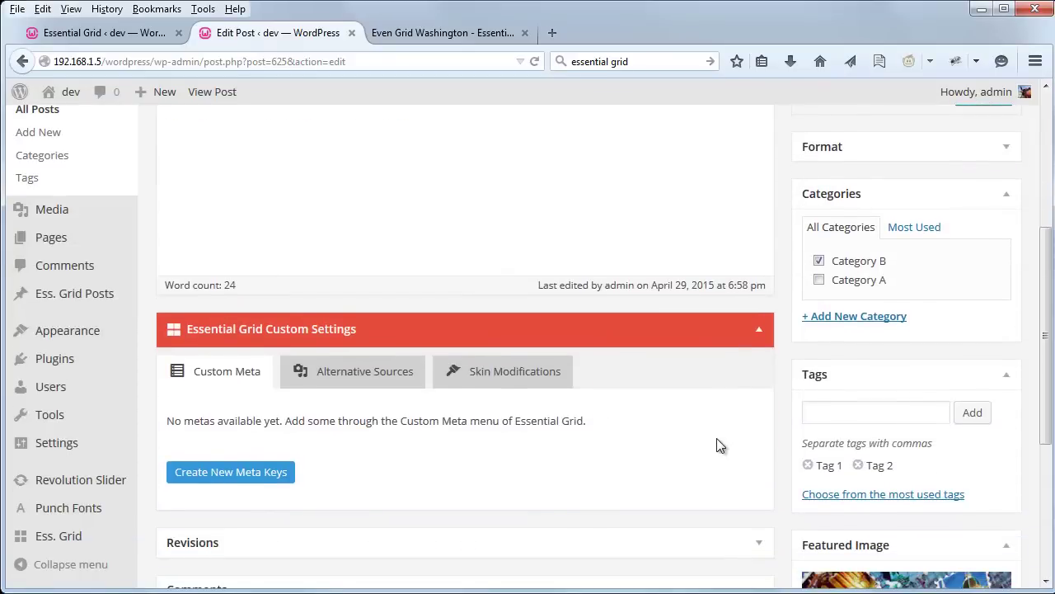
{"action": "scroll", "coordinate": [717, 442], "scroll_direction": "up", "scroll_amount": 5}
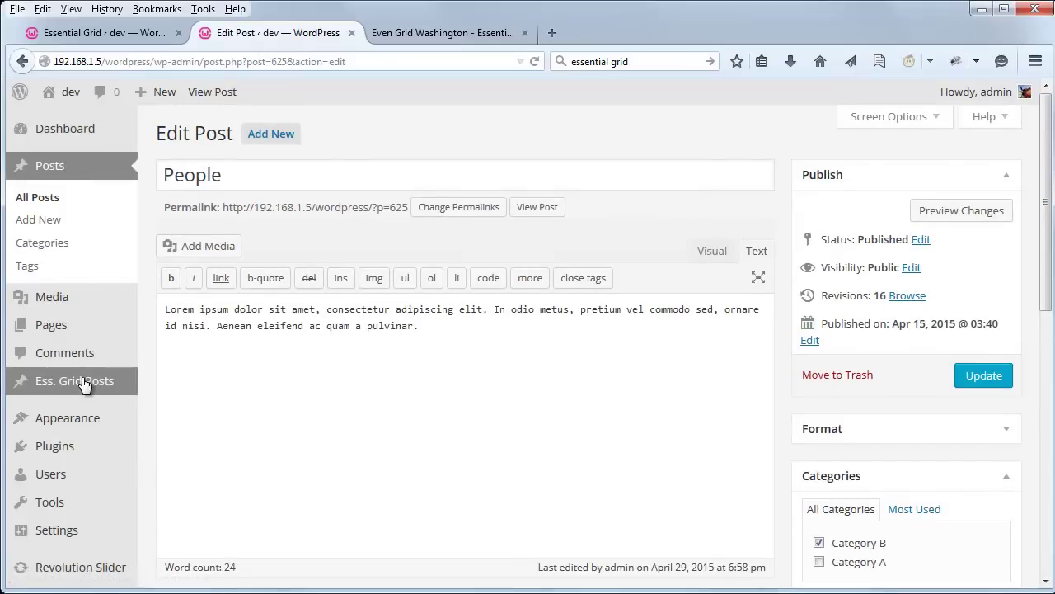
{"action": "mouse_move", "coordinate": [85, 388]}
{"action": "scroll", "coordinate": [737, 403], "scroll_direction": "down", "scroll_amount": 4}
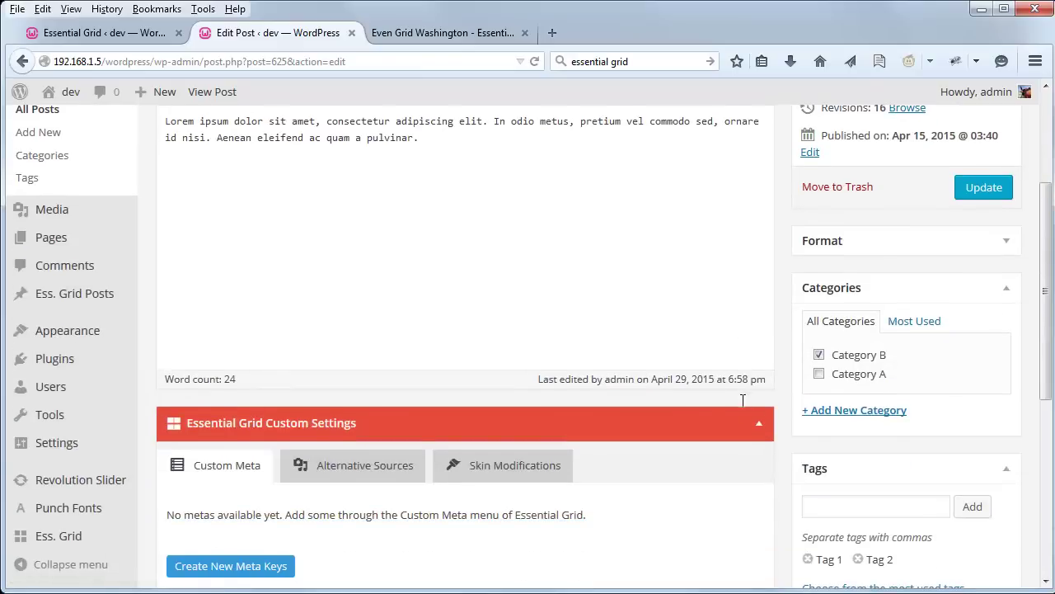
{"action": "scroll", "coordinate": [849, 355], "scroll_direction": "down", "scroll_amount": 4}
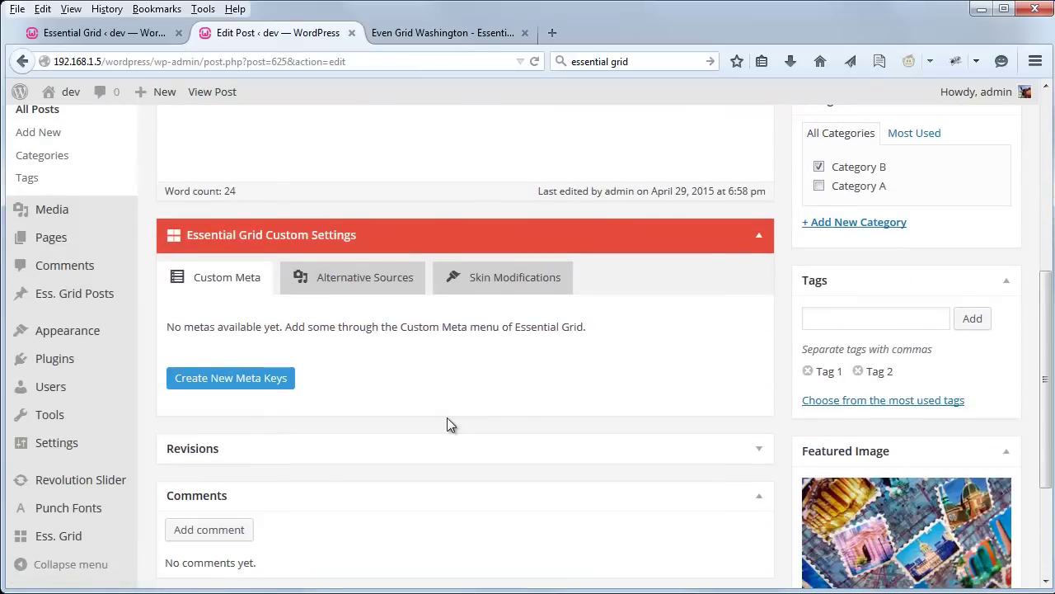
{"action": "scroll", "coordinate": [578, 427], "scroll_direction": "up", "scroll_amount": 4}
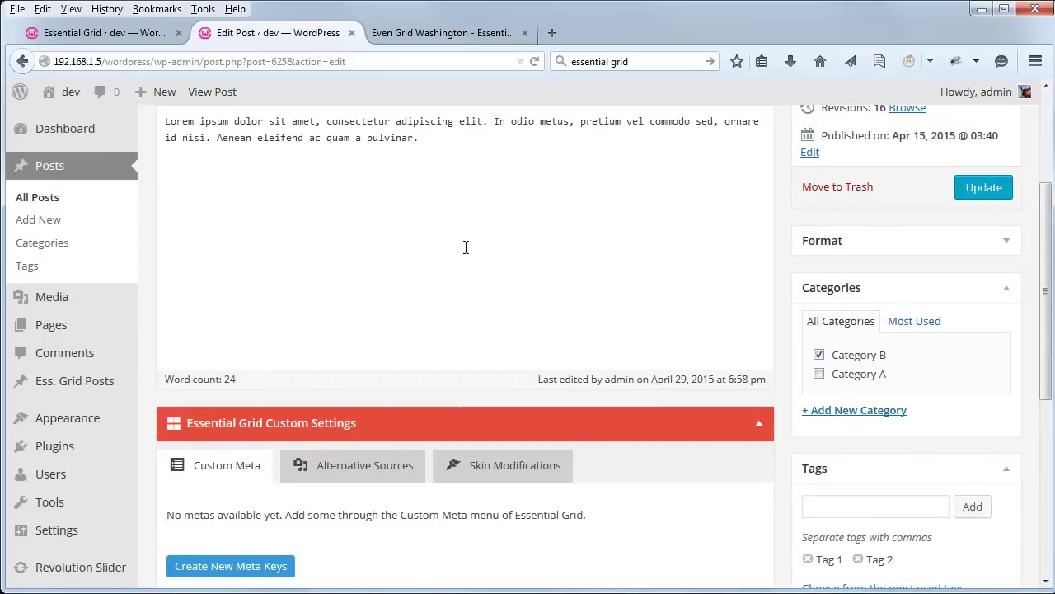
{"action": "scroll", "coordinate": [466, 247], "scroll_direction": "up", "scroll_amount": 4}
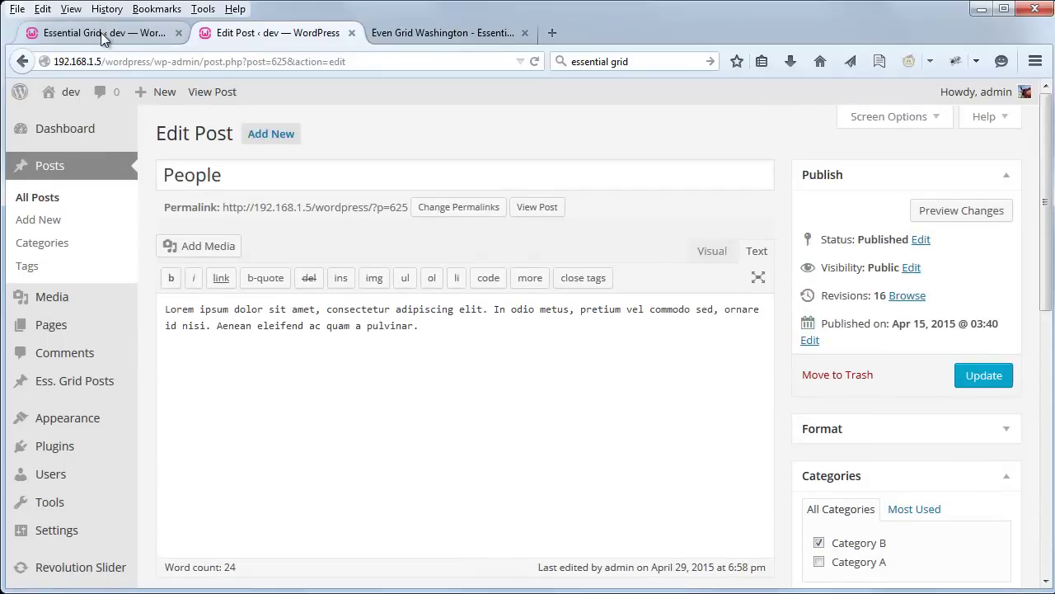
Step: Back in Essential Grid, create a new grid with Title 'My Grid' and Alias 'my-grid'
{"action": "left_click", "coordinate": [105, 32]}
{"action": "left_click", "coordinate": [428, 239]}
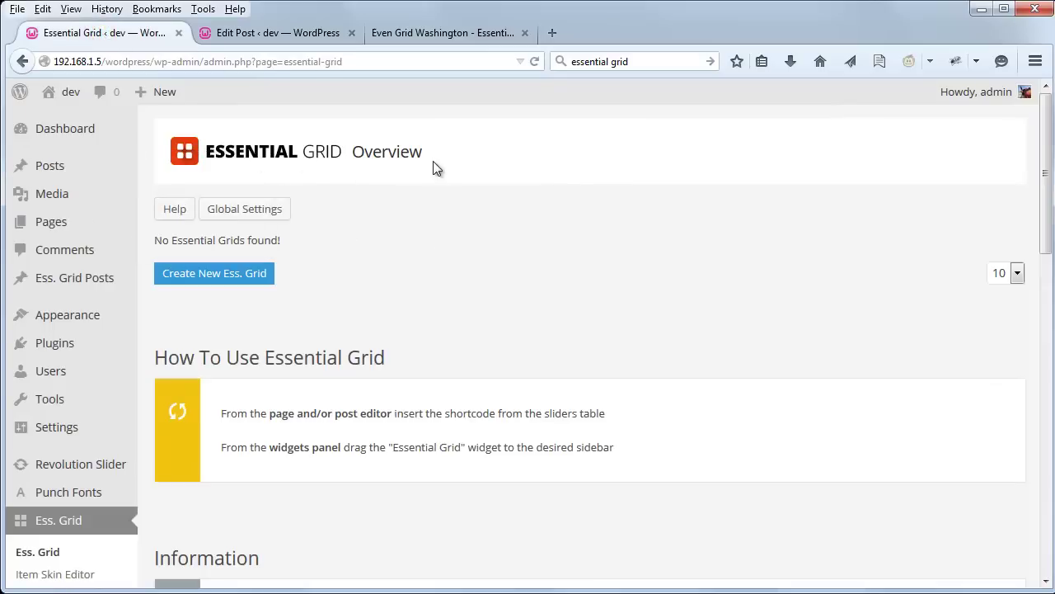
{"action": "left_click", "coordinate": [270, 275]}
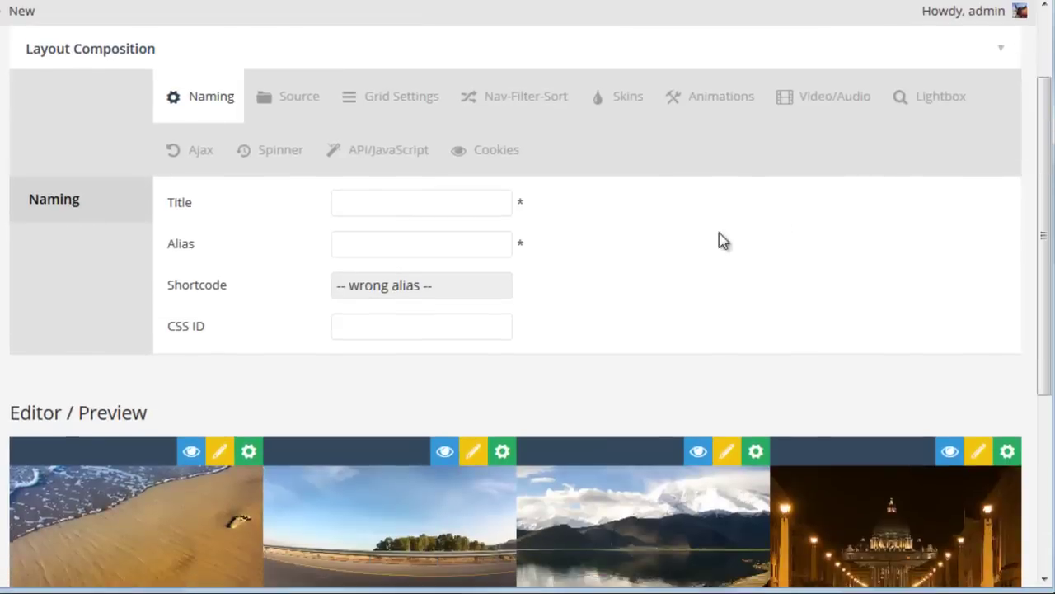
{"action": "left_click", "coordinate": [552, 352]}
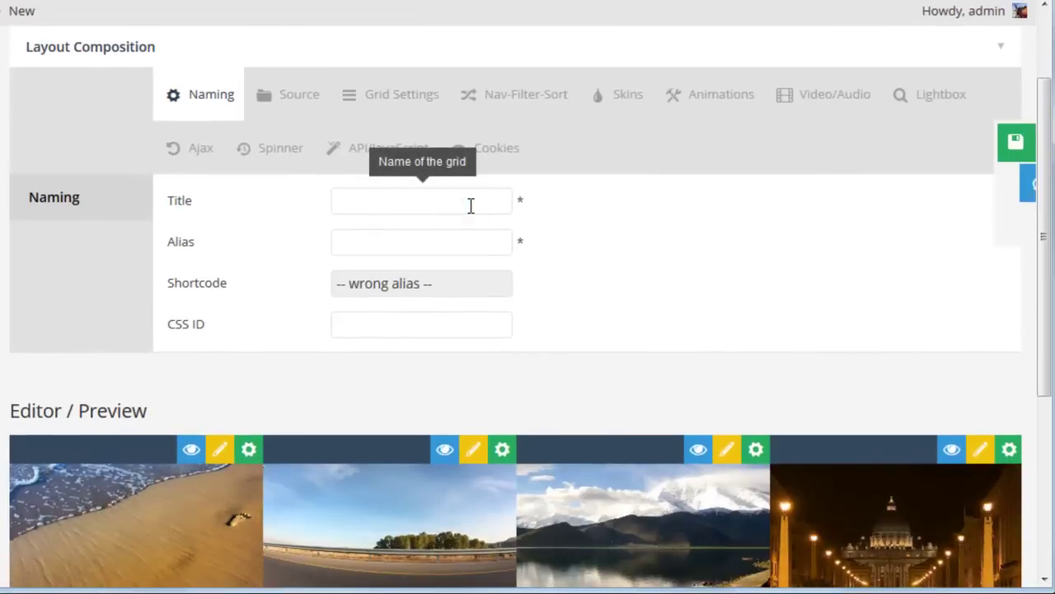
{"action": "type", "text": "My Grid"}
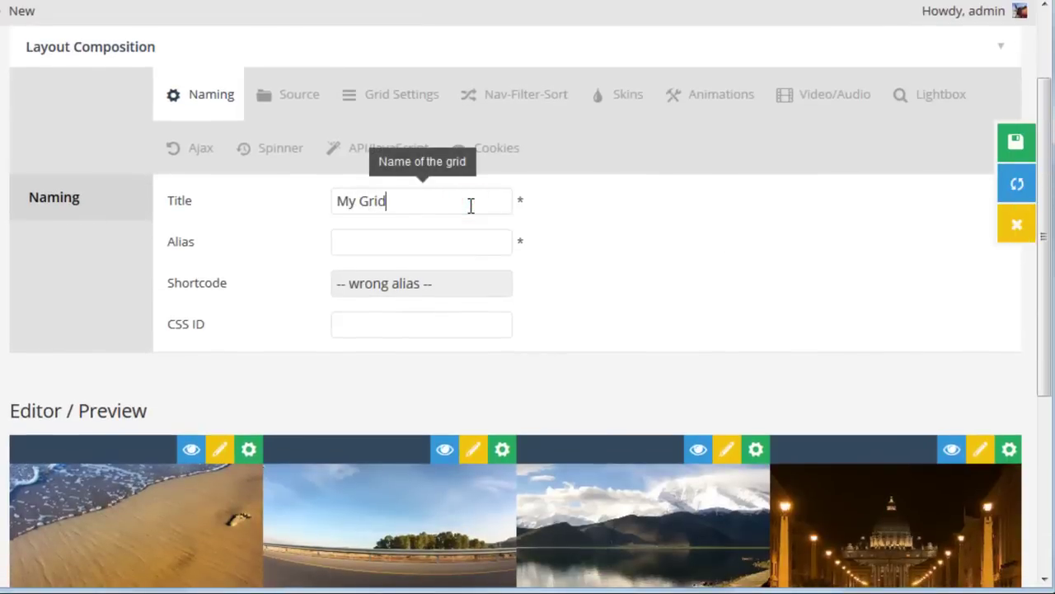
{"action": "left_click", "coordinate": [459, 240]}
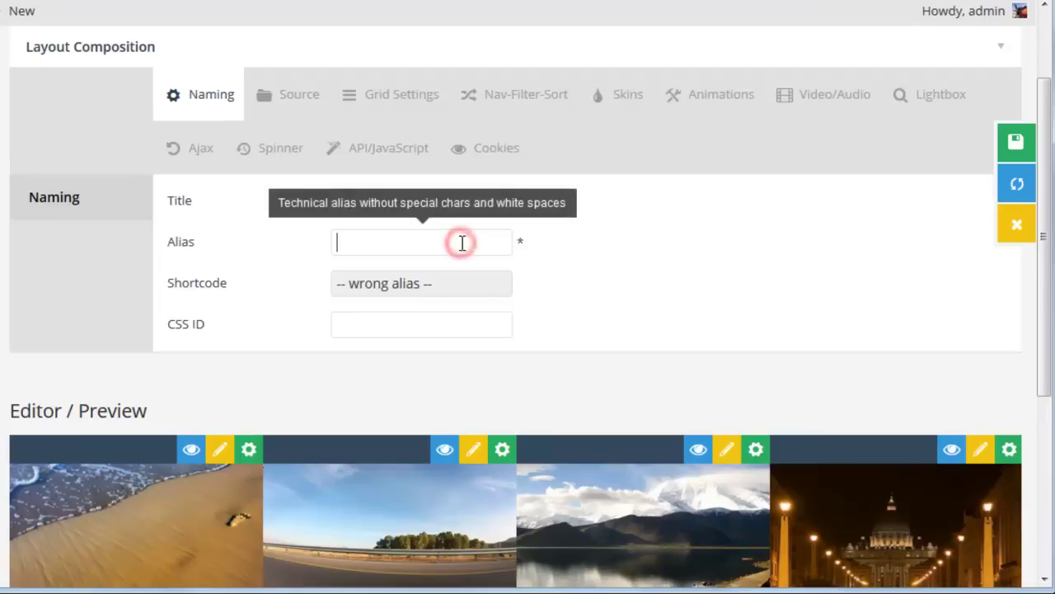
{"action": "type", "text": "my-grid"}
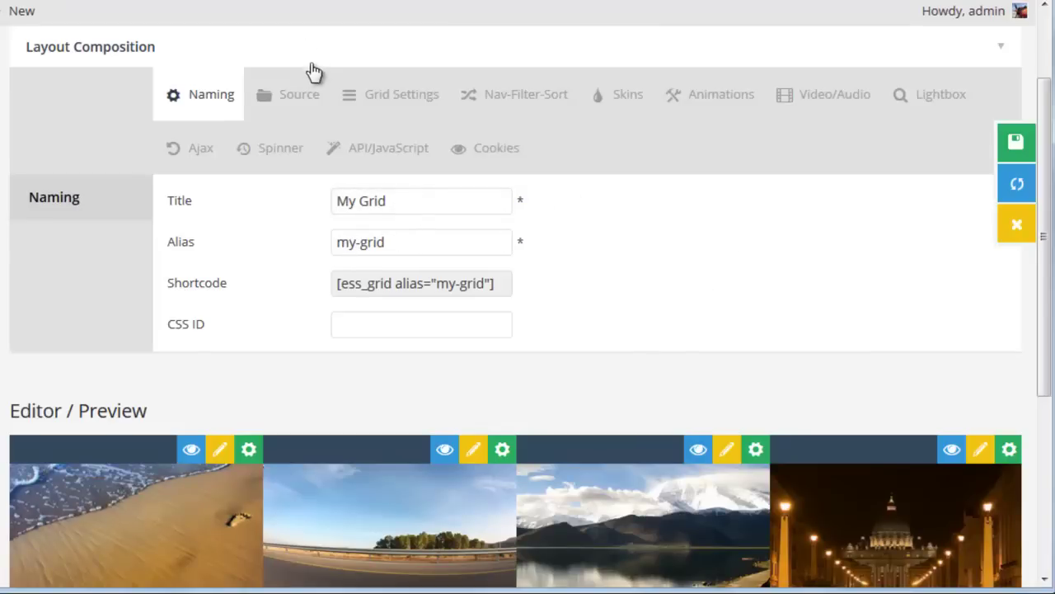
Step: Open the grid's Source settings and review the Post type with Category A/B and Tag 1/2
{"action": "left_click", "coordinate": [290, 91]}
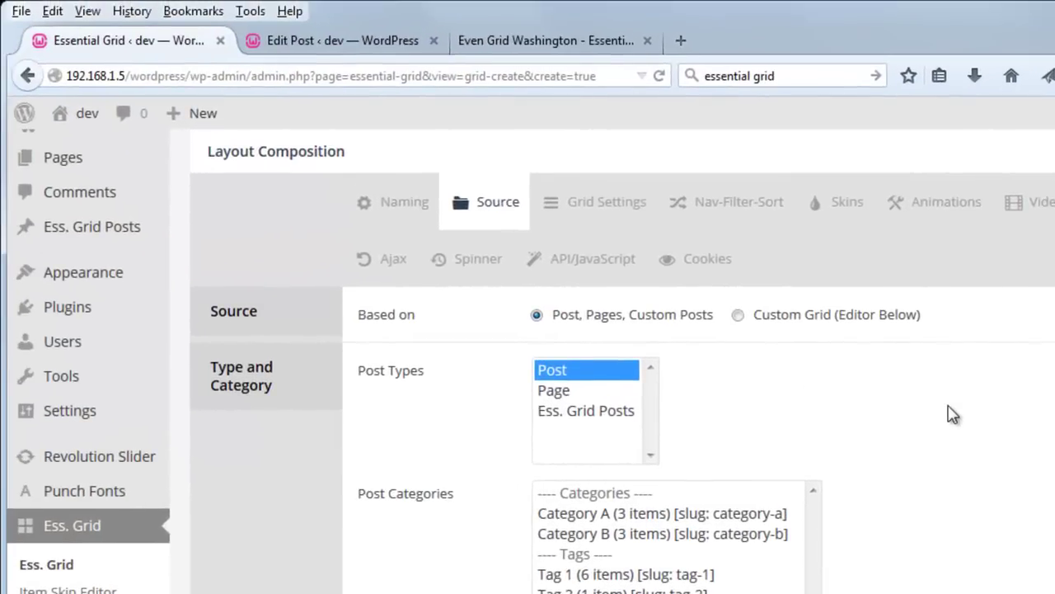
{"action": "scroll", "coordinate": [362, 445], "scroll_direction": "up", "scroll_amount": 2}
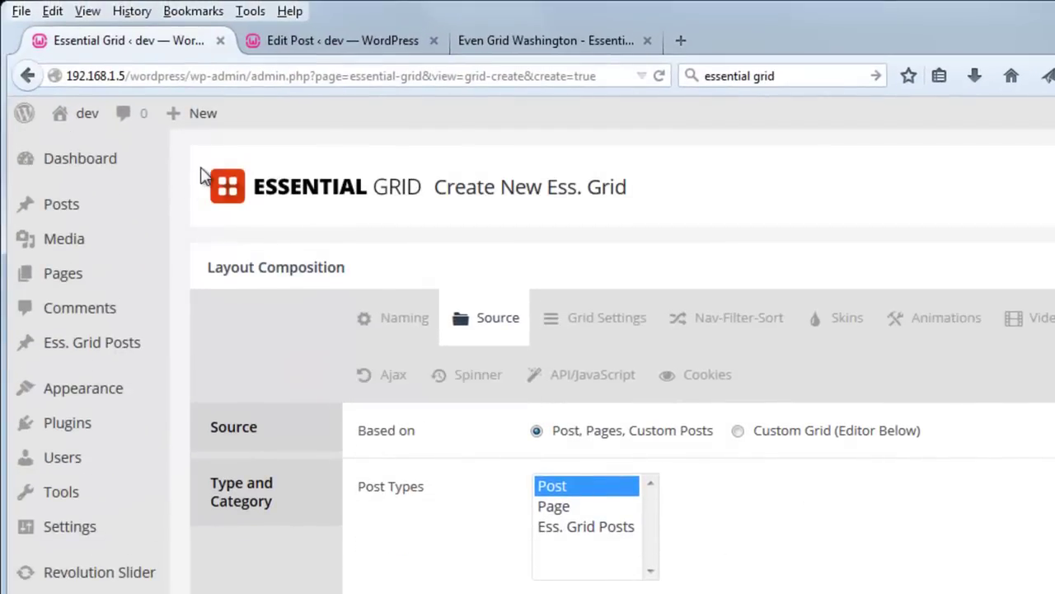
{"action": "mouse_move", "coordinate": [70, 213]}
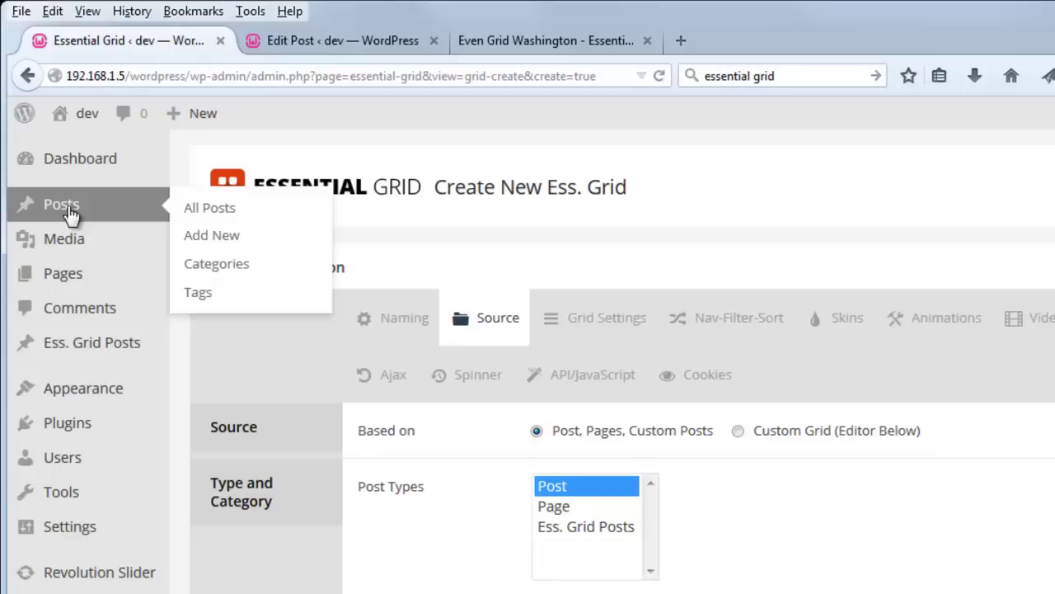
{"action": "mouse_move", "coordinate": [89, 281]}
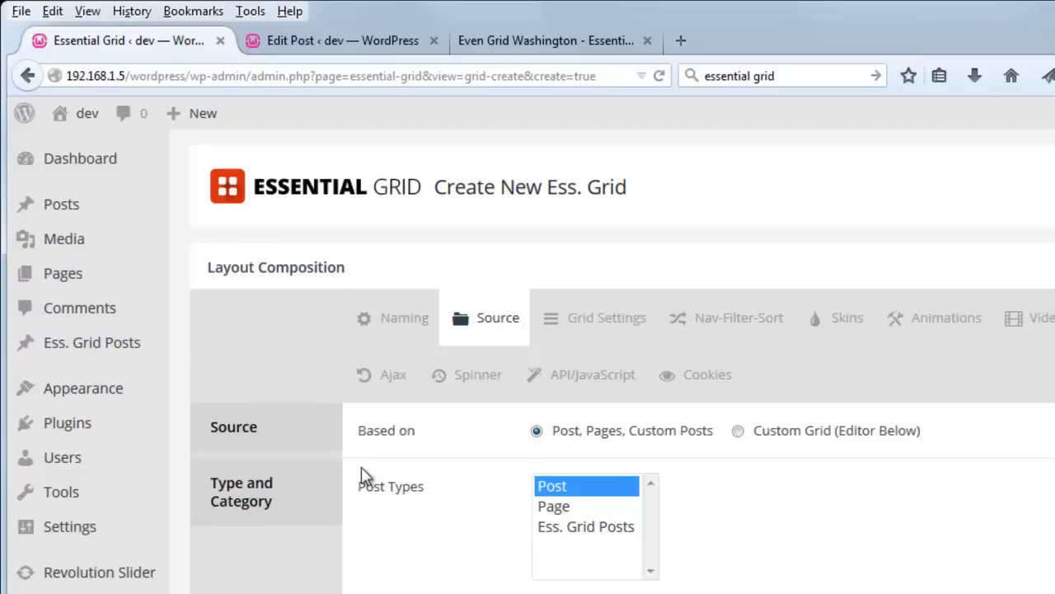
{"action": "mouse_move", "coordinate": [79, 346]}
{"action": "scroll", "coordinate": [923, 474], "scroll_direction": "down", "scroll_amount": 3}
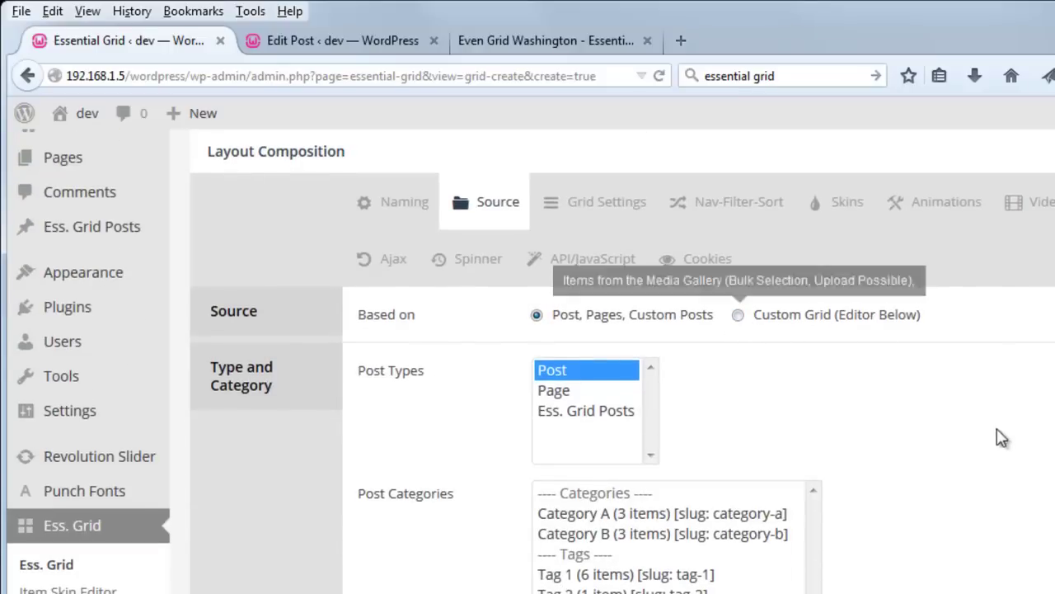
{"action": "scroll", "coordinate": [1001, 442], "scroll_direction": "up", "scroll_amount": 3}
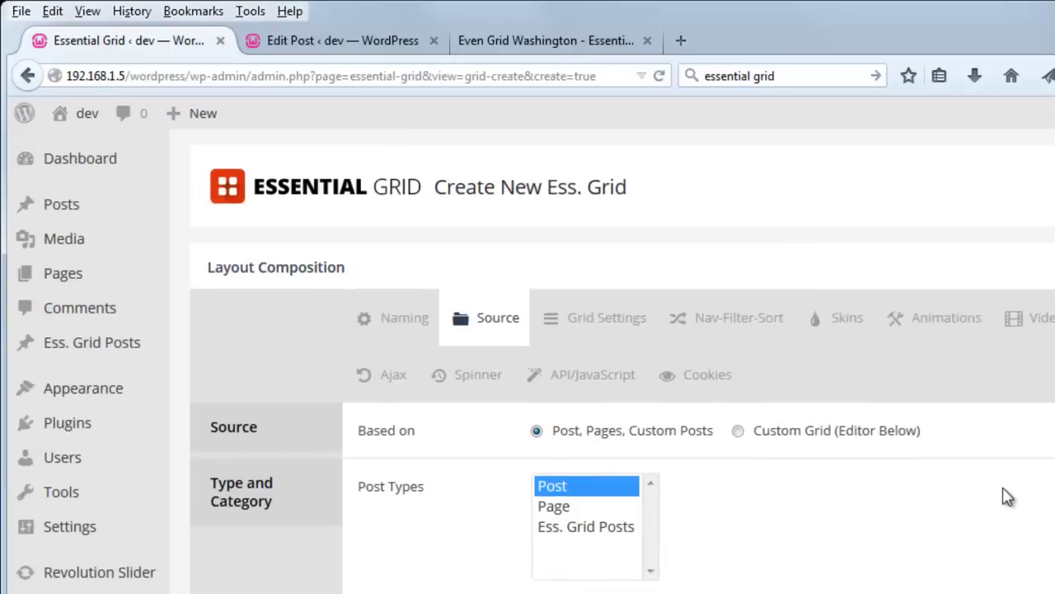
{"action": "mouse_move", "coordinate": [87, 242]}
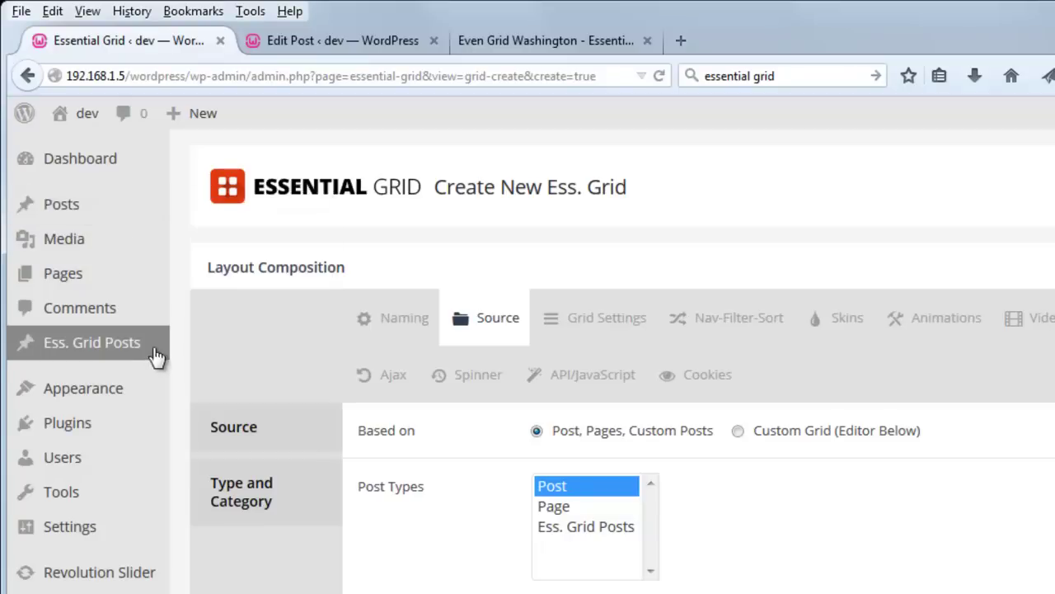
{"action": "mouse_move", "coordinate": [127, 351]}
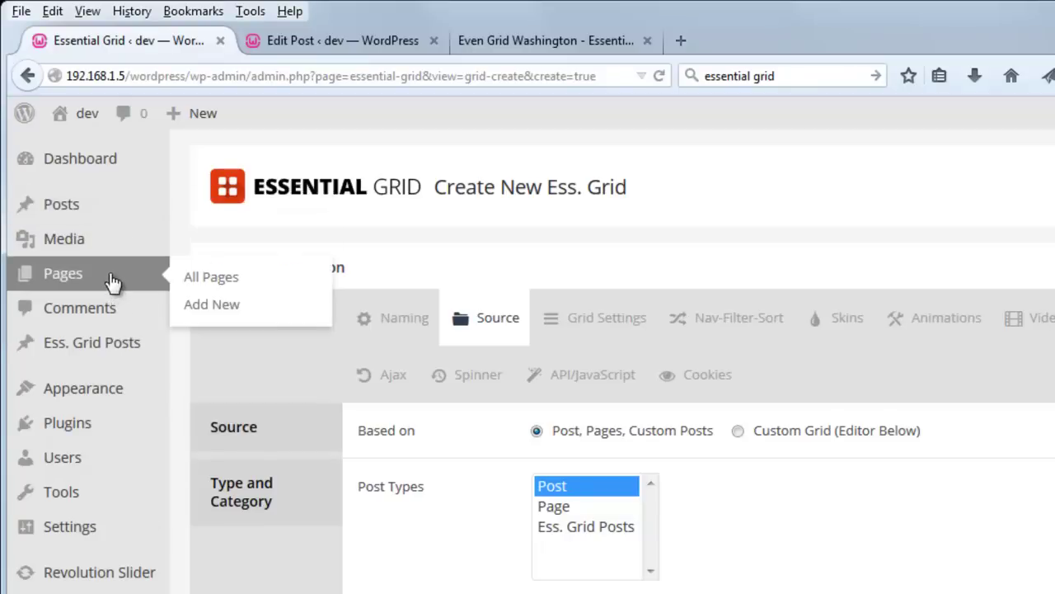
{"action": "scroll", "coordinate": [976, 491], "scroll_direction": "down", "scroll_amount": 2}
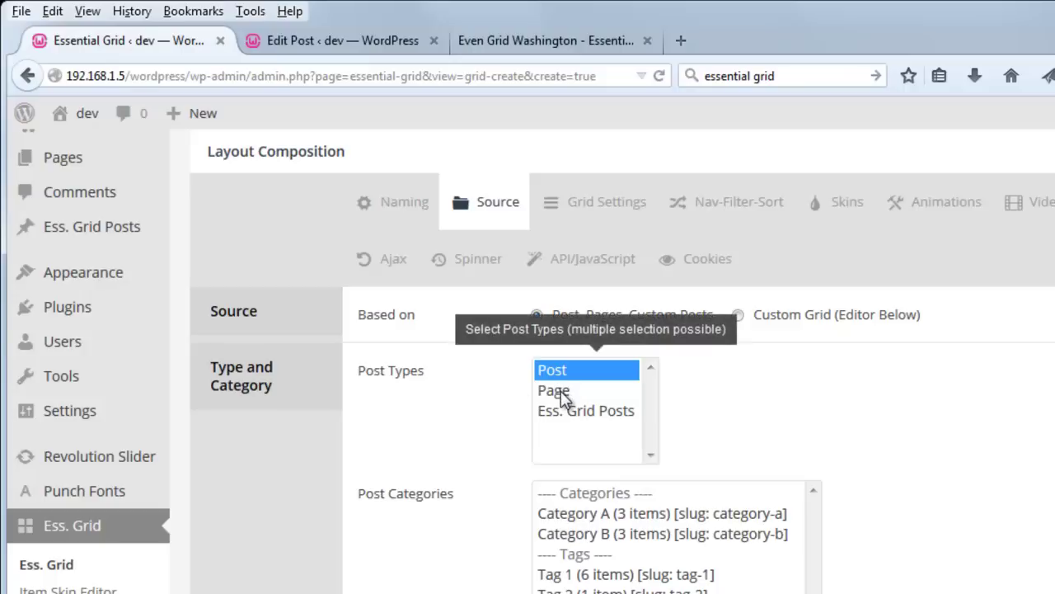
{"action": "scroll", "coordinate": [627, 419], "scroll_direction": "down", "scroll_amount": 3}
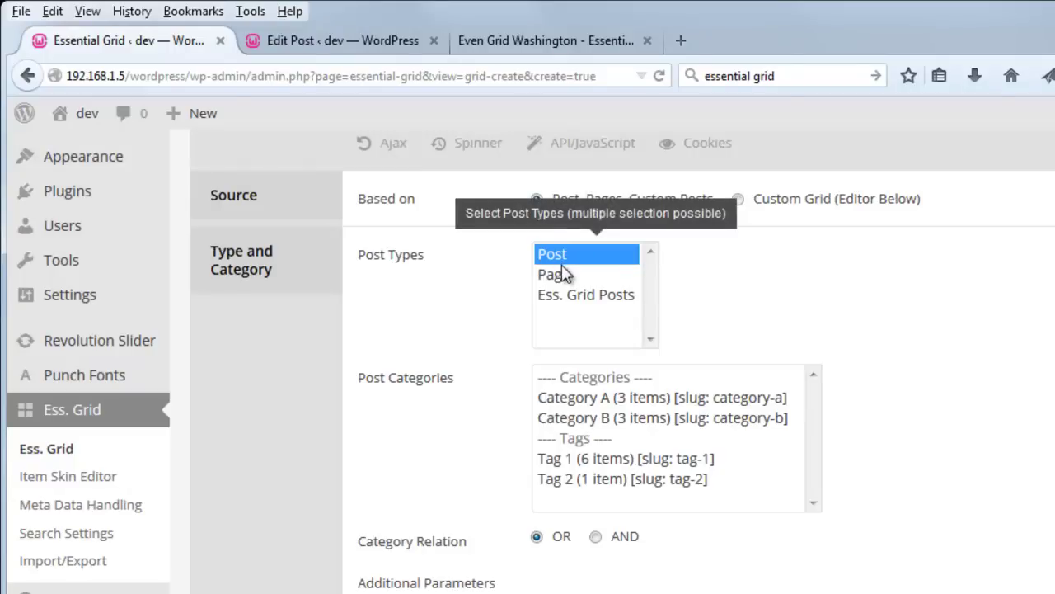
{"action": "scroll", "coordinate": [405, 337], "scroll_direction": "up", "scroll_amount": 5}
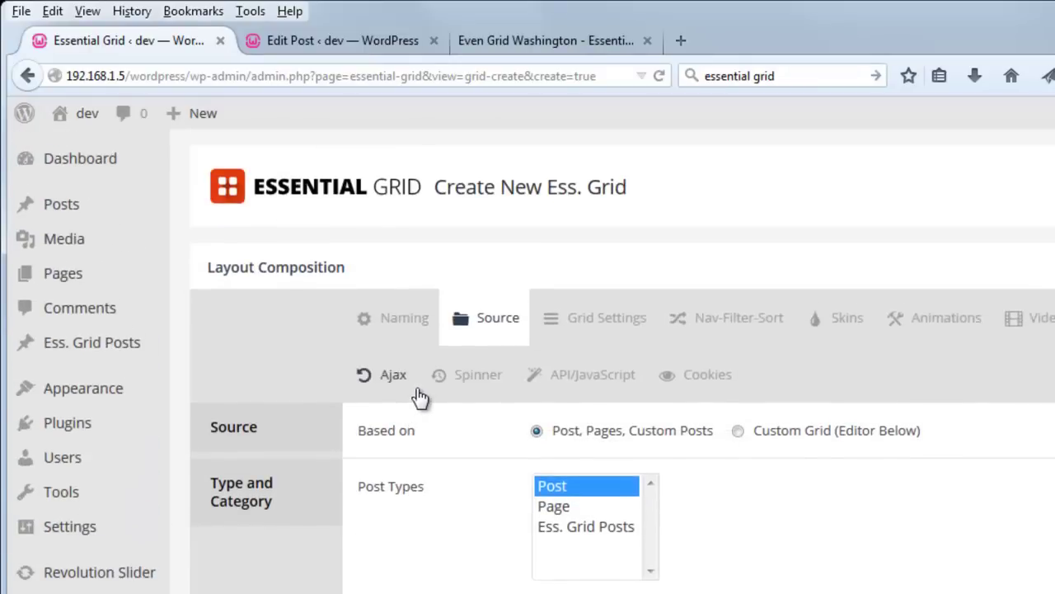
{"action": "scroll", "coordinate": [412, 483], "scroll_direction": "down", "scroll_amount": 3}
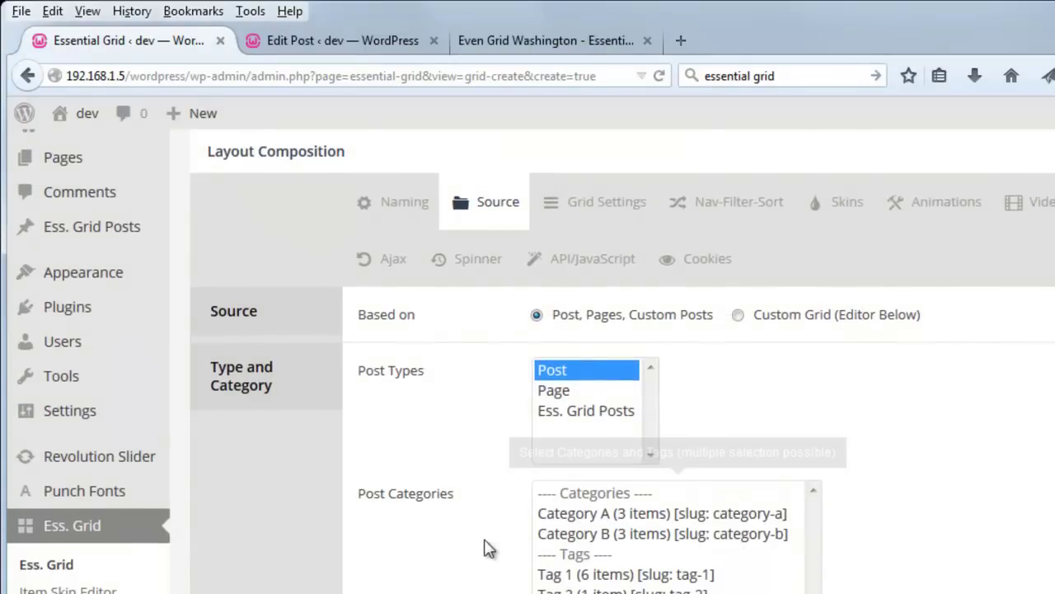
{"action": "scroll", "coordinate": [481, 545], "scroll_direction": "up", "scroll_amount": 3}
{"action": "mouse_move", "coordinate": [113, 212]}
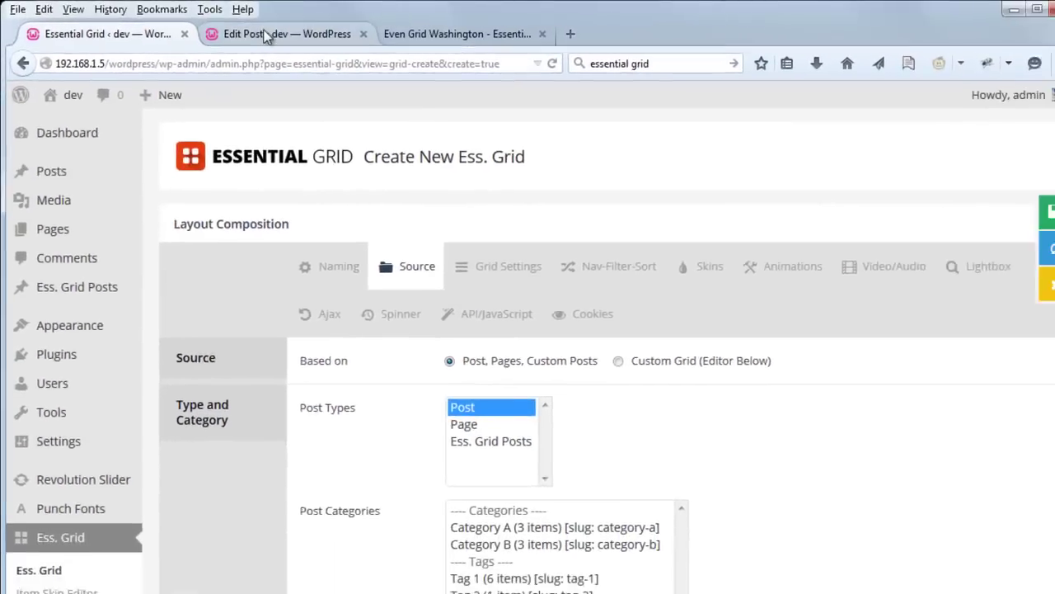
Step: Check the People post's Tags box, then return to the My Grid Source section
{"action": "left_click", "coordinate": [315, 34]}
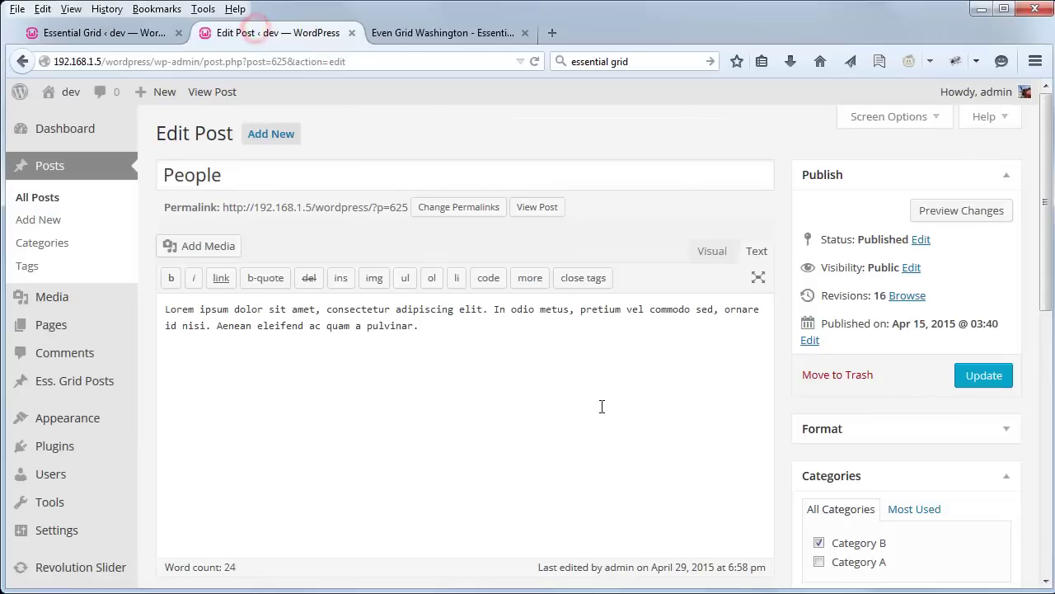
{"action": "scroll", "coordinate": [692, 394], "scroll_direction": "down", "scroll_amount": 5}
{"action": "scroll", "coordinate": [849, 387], "scroll_direction": "down", "scroll_amount": 2}
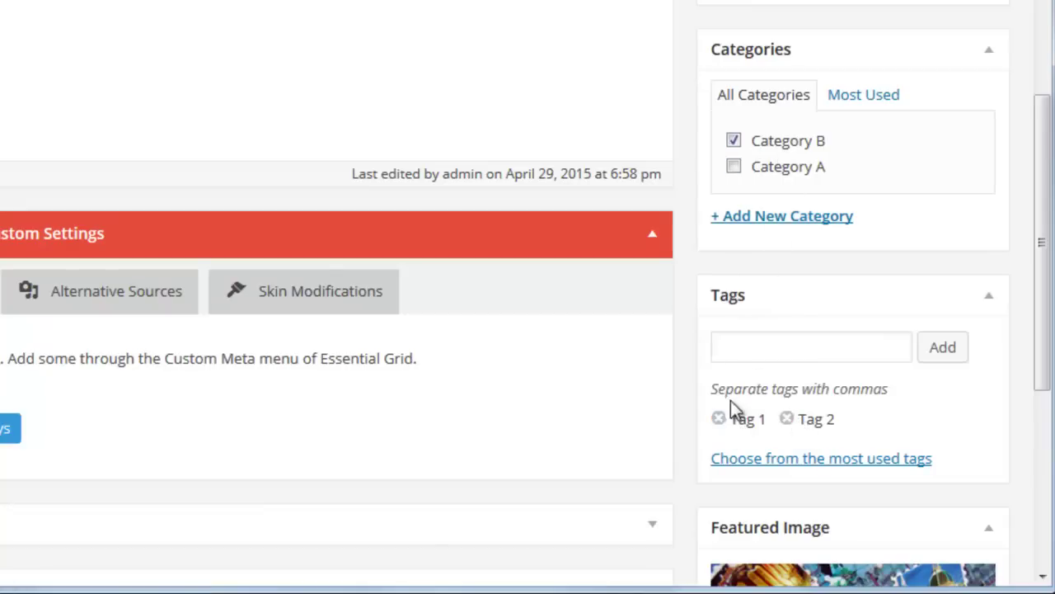
{"action": "scroll", "coordinate": [694, 198], "scroll_direction": "up", "scroll_amount": 1}
{"action": "scroll", "coordinate": [695, 196], "scroll_direction": "down", "scroll_amount": 1}
{"action": "scroll", "coordinate": [484, 238], "scroll_direction": "up", "scroll_amount": 5}
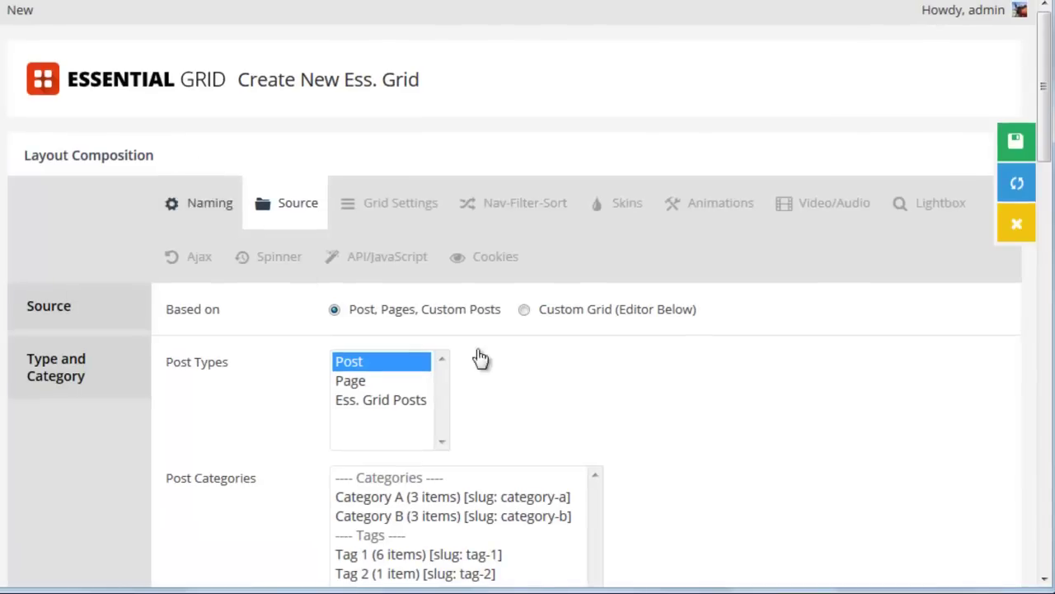
{"action": "scroll", "coordinate": [518, 370], "scroll_direction": "down", "scroll_amount": 3}
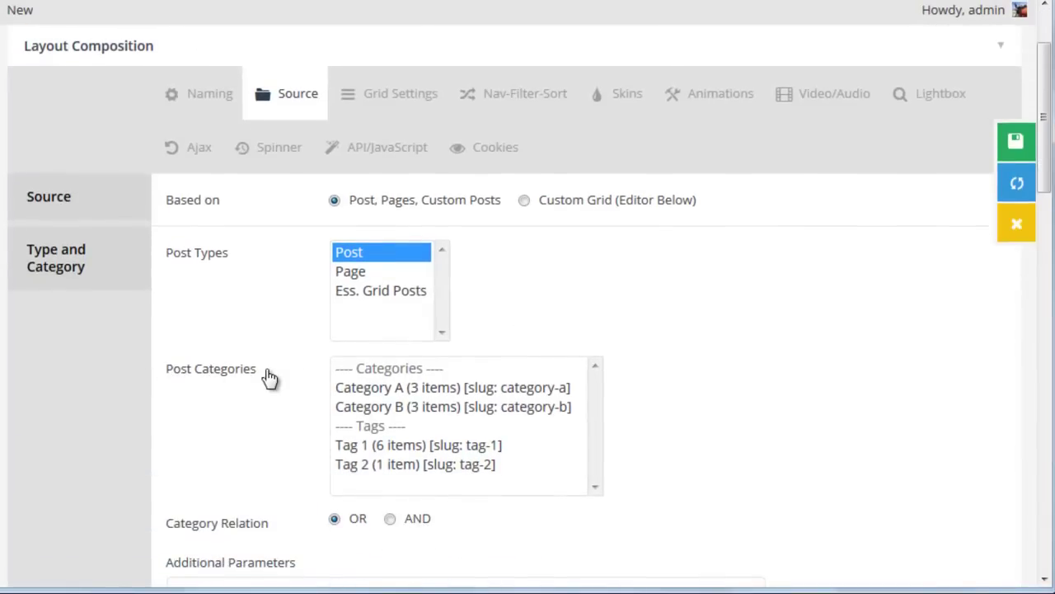
Step: In Post Categories, multi-select Category A, Category B, Tag 1 and Tag 2
{"action": "scroll", "coordinate": [270, 377], "scroll_direction": "down", "scroll_amount": 2}
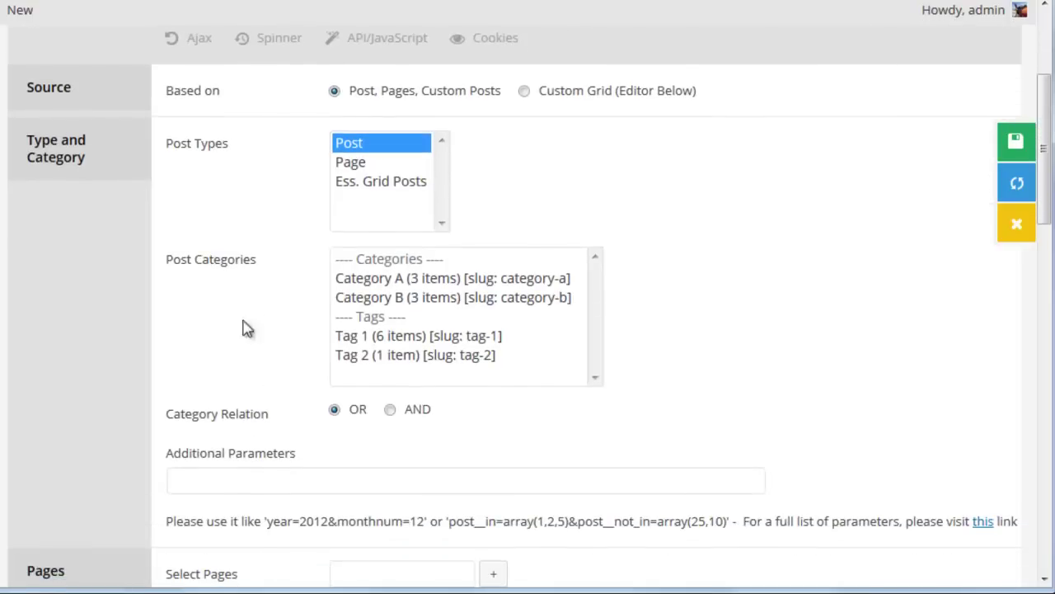
{"action": "left_click", "coordinate": [373, 280]}
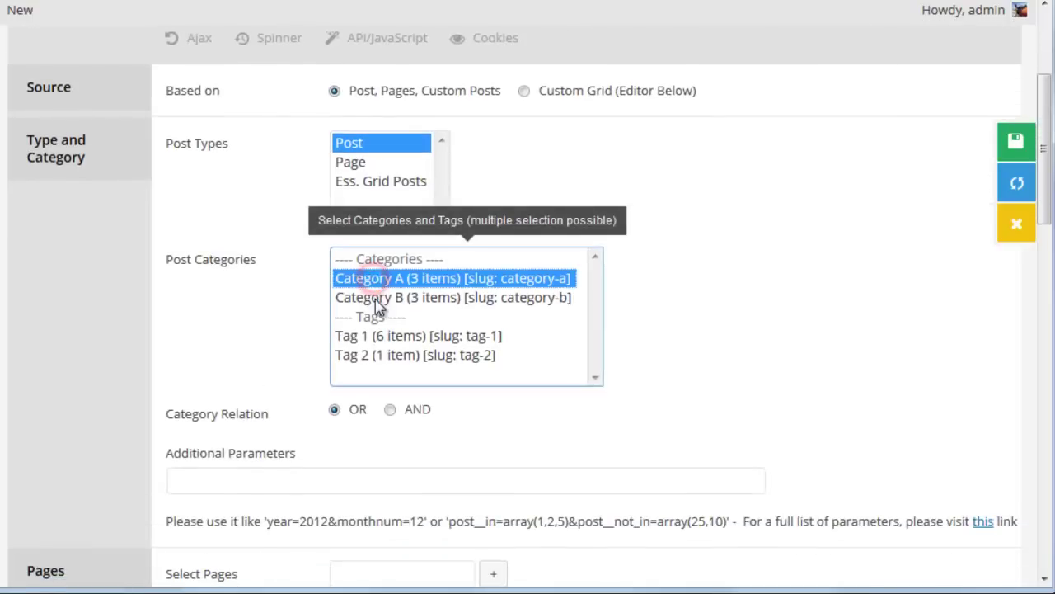
{"action": "left_click", "coordinate": [377, 301], "text": "ctrl"}
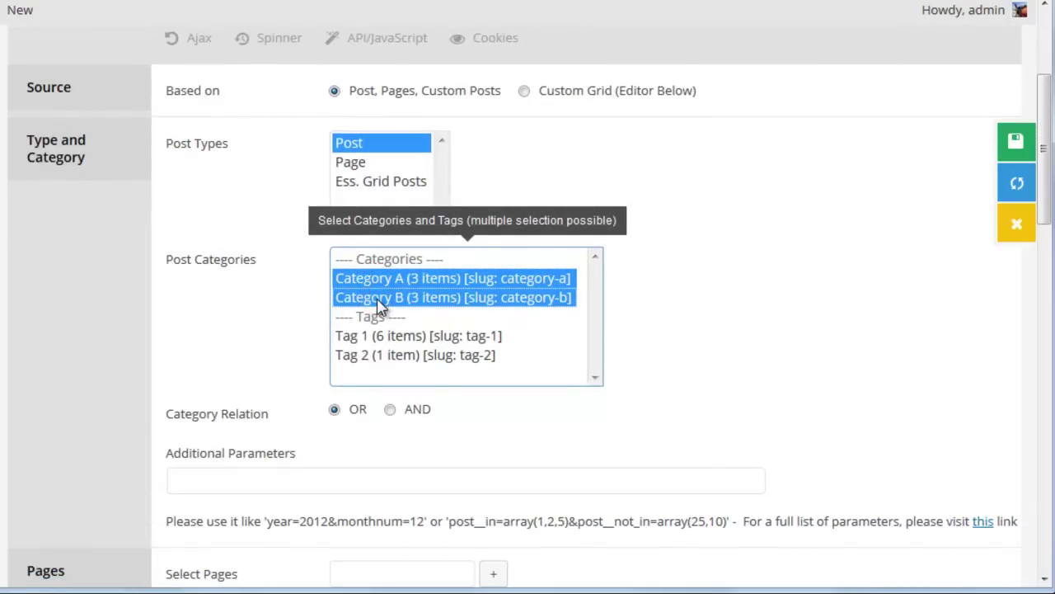
{"action": "left_click", "coordinate": [385, 337], "text": "ctrl"}
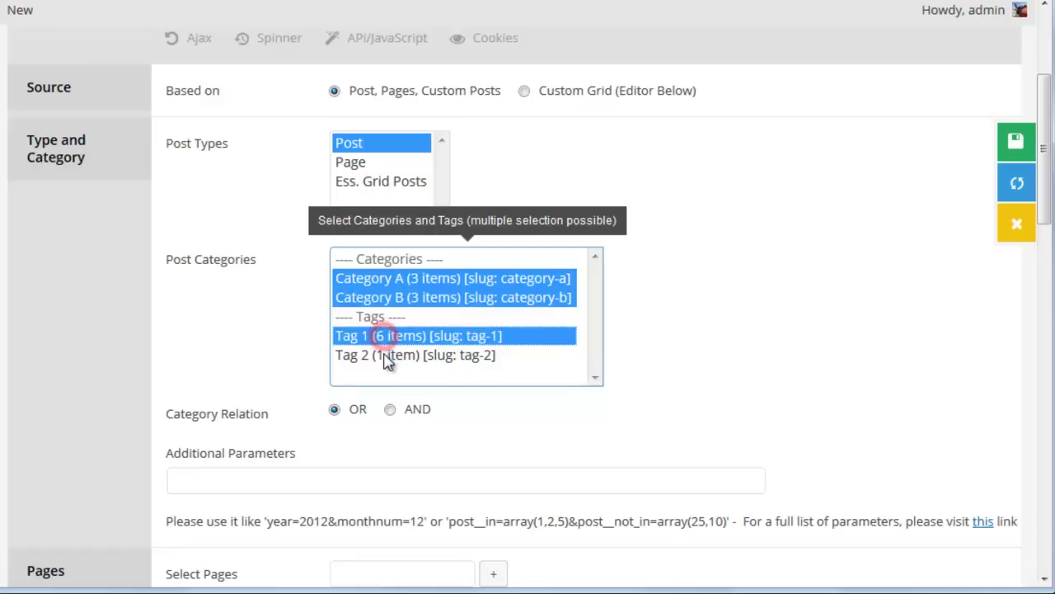
{"action": "left_click", "coordinate": [384, 356], "text": "ctrl"}
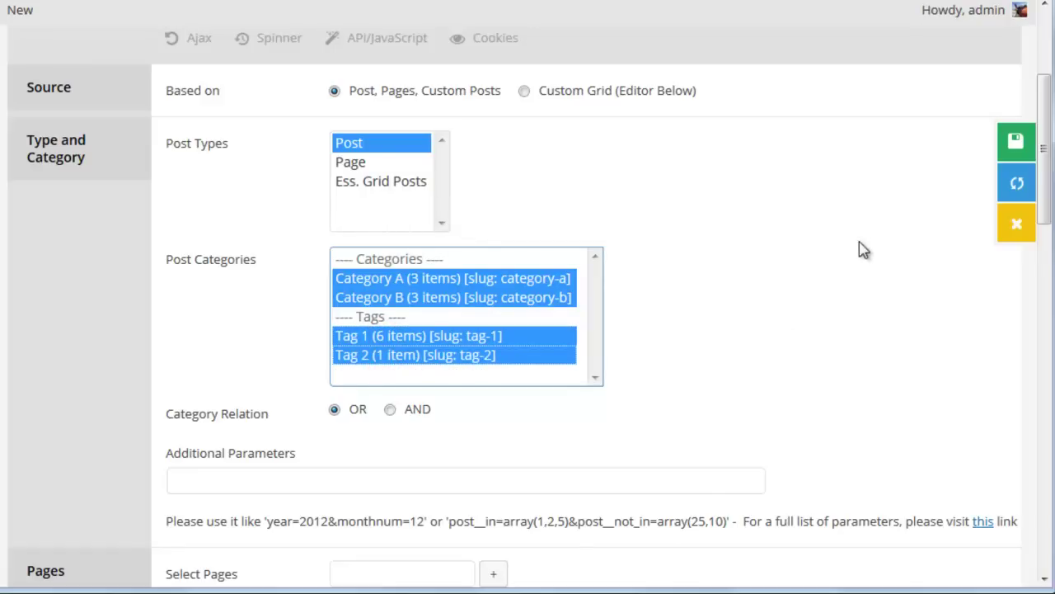
{"action": "scroll", "coordinate": [870, 202], "scroll_direction": "down", "scroll_amount": 5}
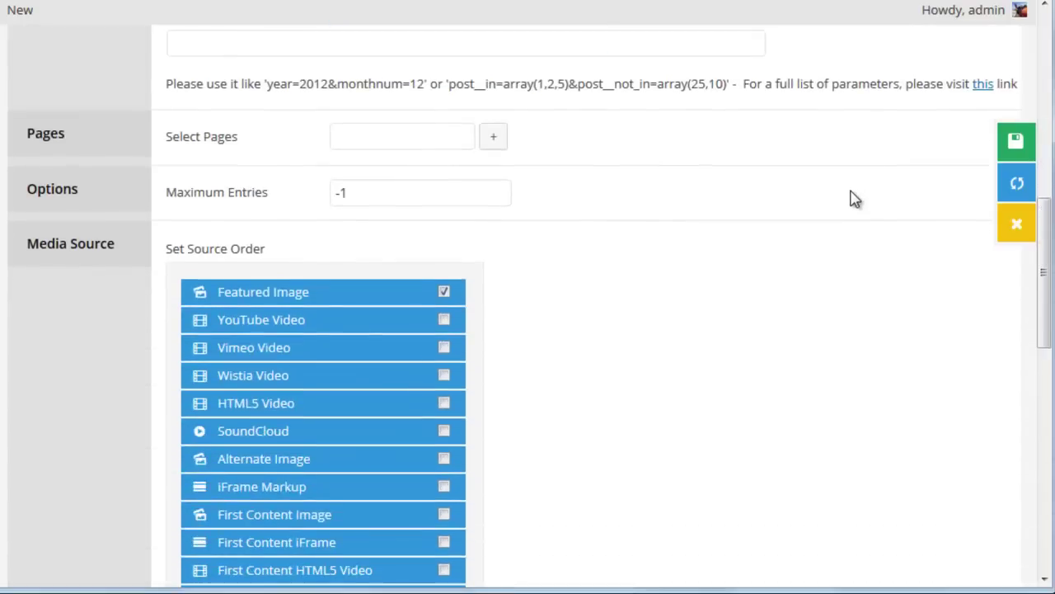
{"action": "scroll", "coordinate": [835, 205], "scroll_direction": "down", "scroll_amount": 1}
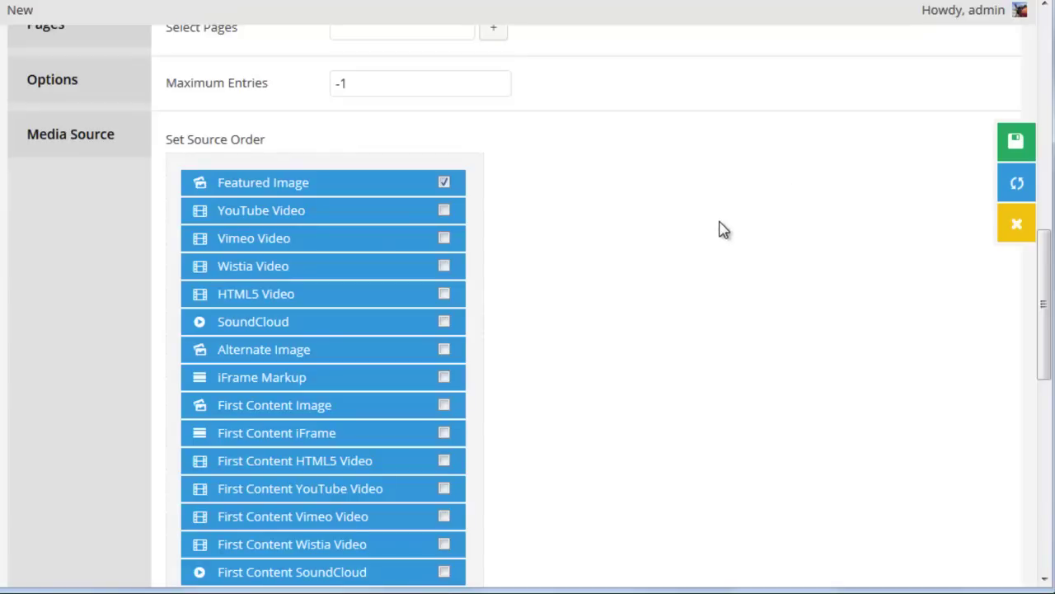
{"action": "scroll", "coordinate": [719, 229], "scroll_direction": "down", "scroll_amount": 6}
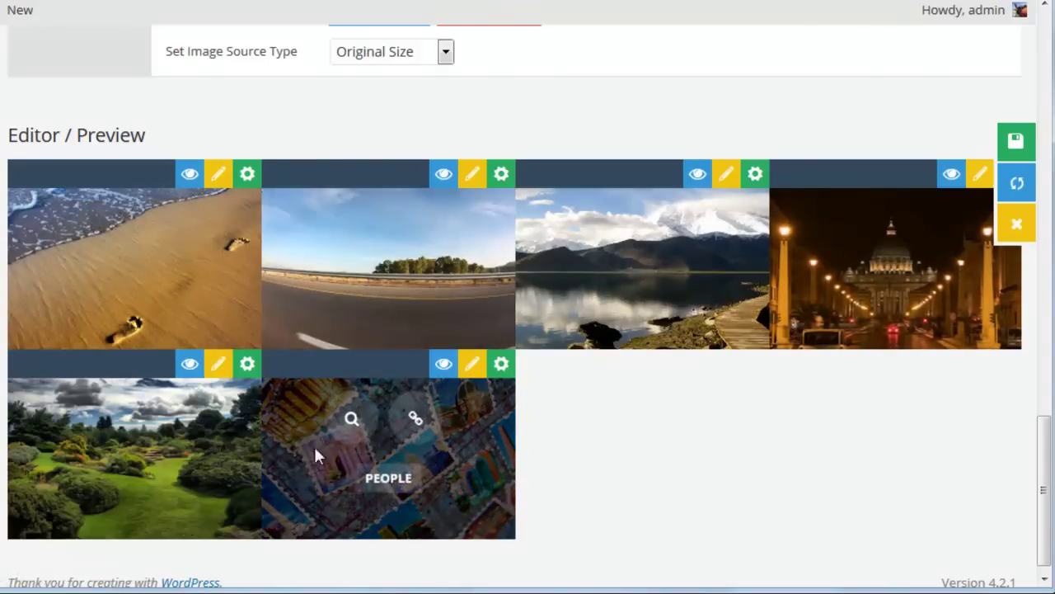
{"action": "scroll", "coordinate": [672, 462], "scroll_direction": "up", "scroll_amount": 7}
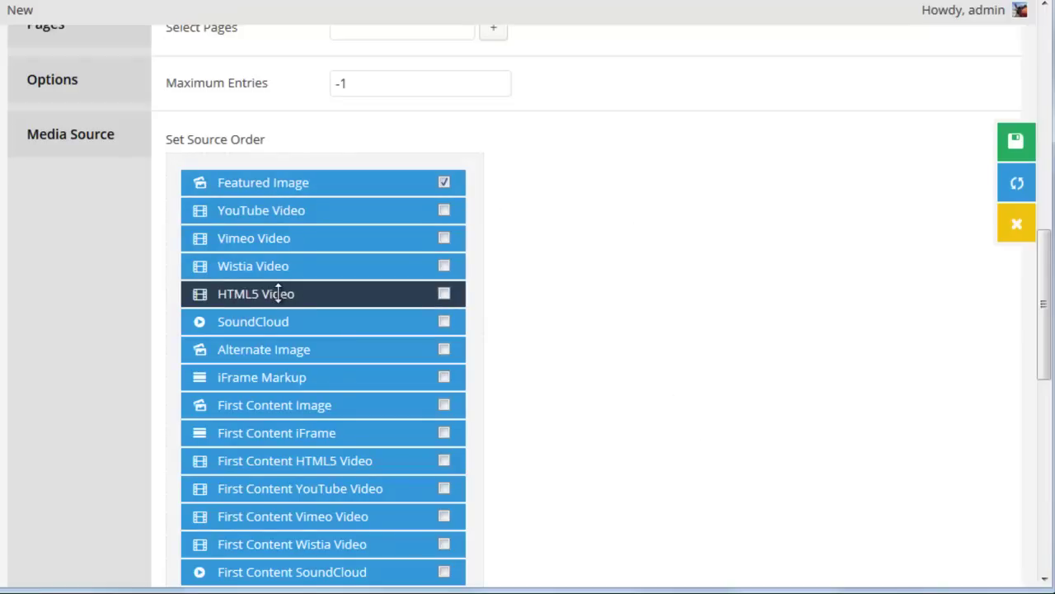
{"action": "scroll", "coordinate": [699, 280], "scroll_direction": "down", "scroll_amount": 2}
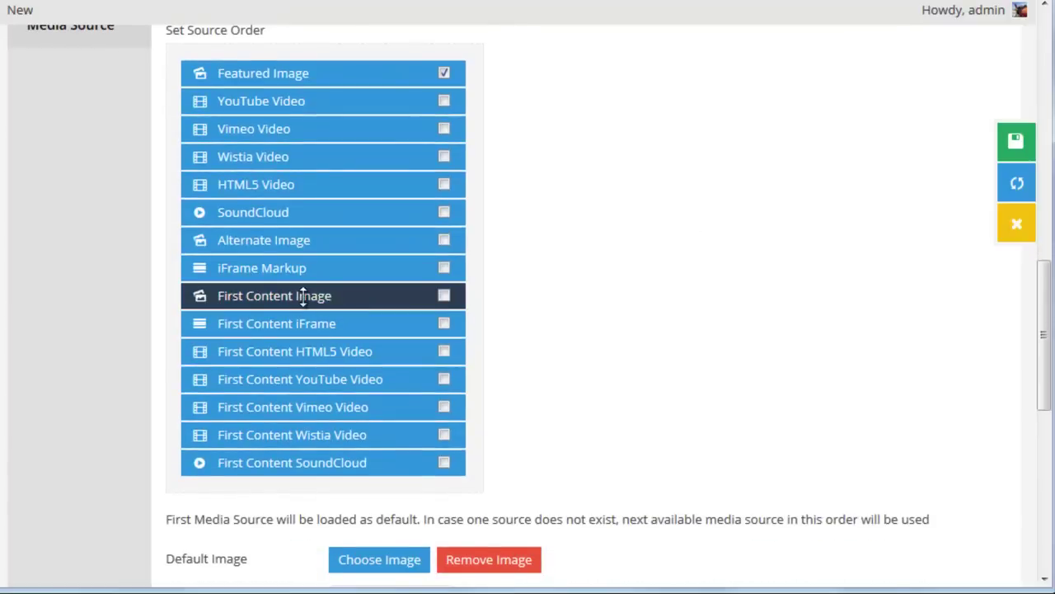
{"action": "scroll", "coordinate": [713, 310], "scroll_direction": "up", "scroll_amount": 4}
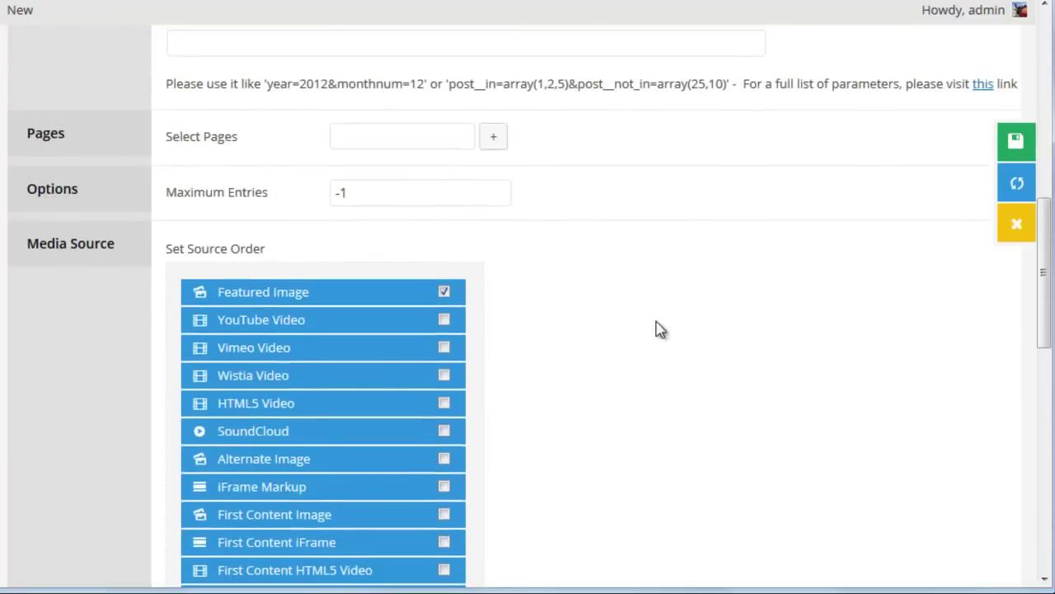
{"action": "scroll", "coordinate": [660, 329], "scroll_direction": "up", "scroll_amount": 8}
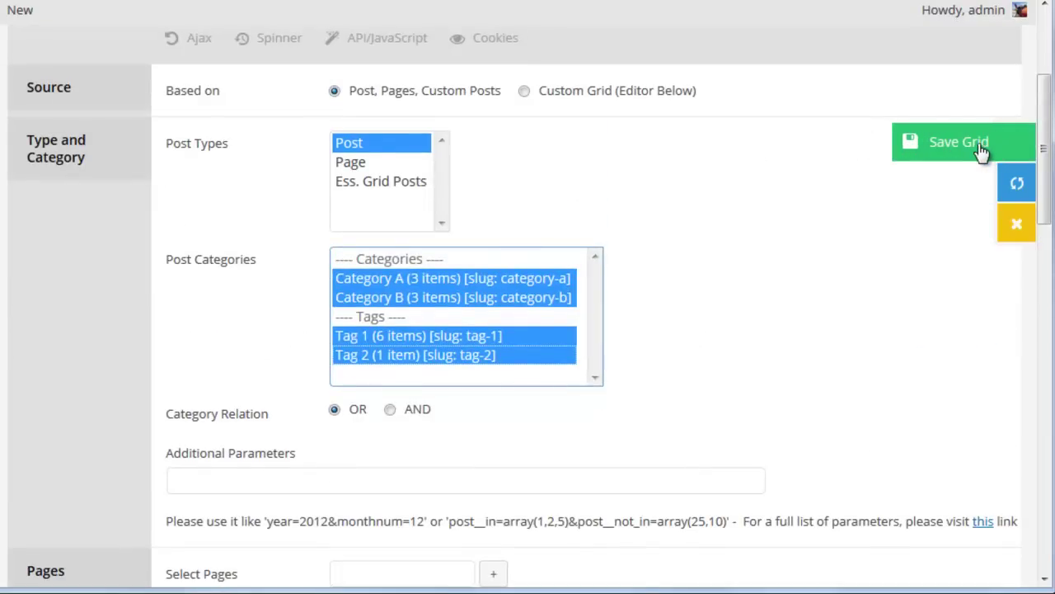
Step: Save the grid, then copy its shortcode [ess_grid alias="my-grid"] from the overview
{"action": "left_click", "coordinate": [960, 143]}
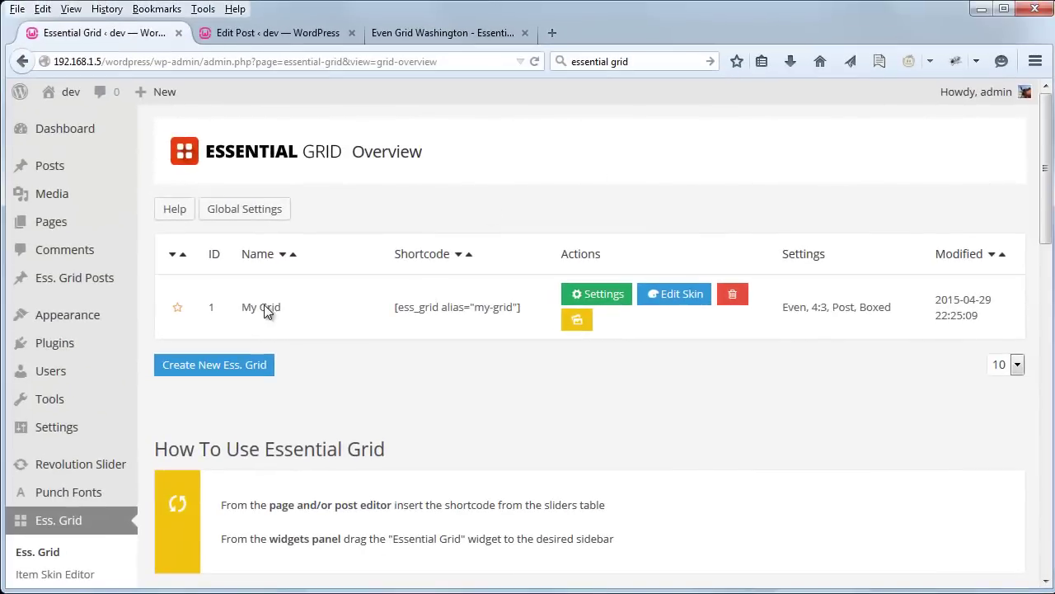
{"action": "triple_click", "coordinate": [243, 306]}
{"action": "left_click", "coordinate": [294, 306]}
{"action": "left_click_drag", "start_coordinate": [389, 307], "coordinate": [532, 309]}
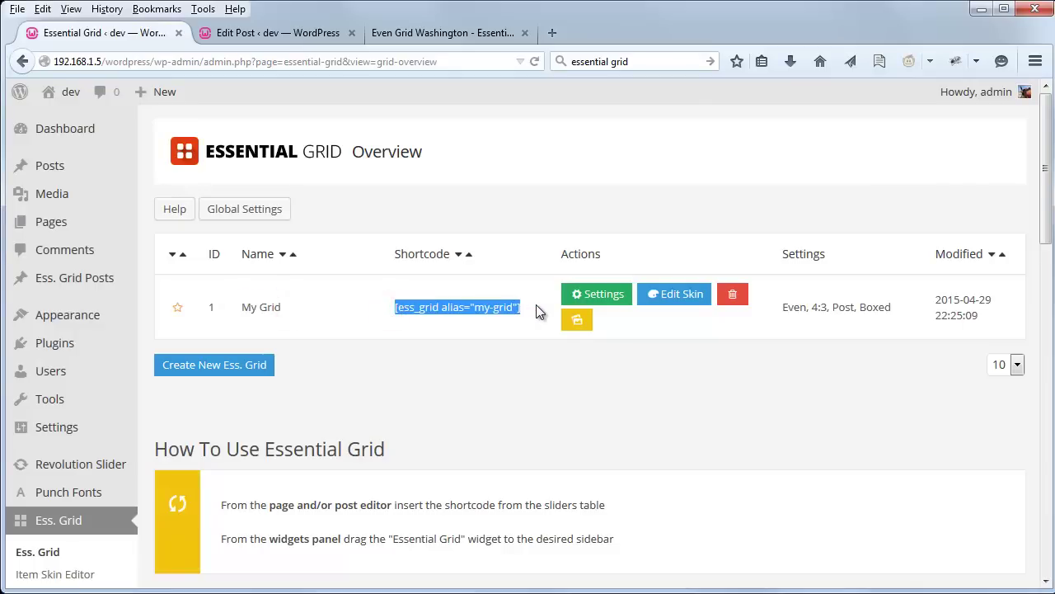
{"action": "right_click", "coordinate": [485, 319]}
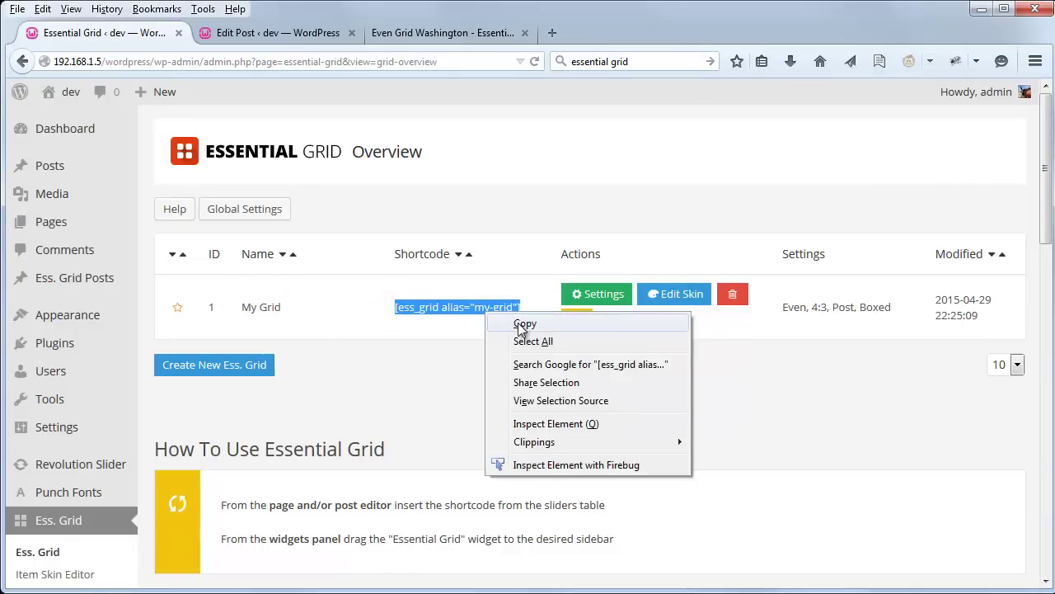
{"action": "left_click", "coordinate": [521, 324]}
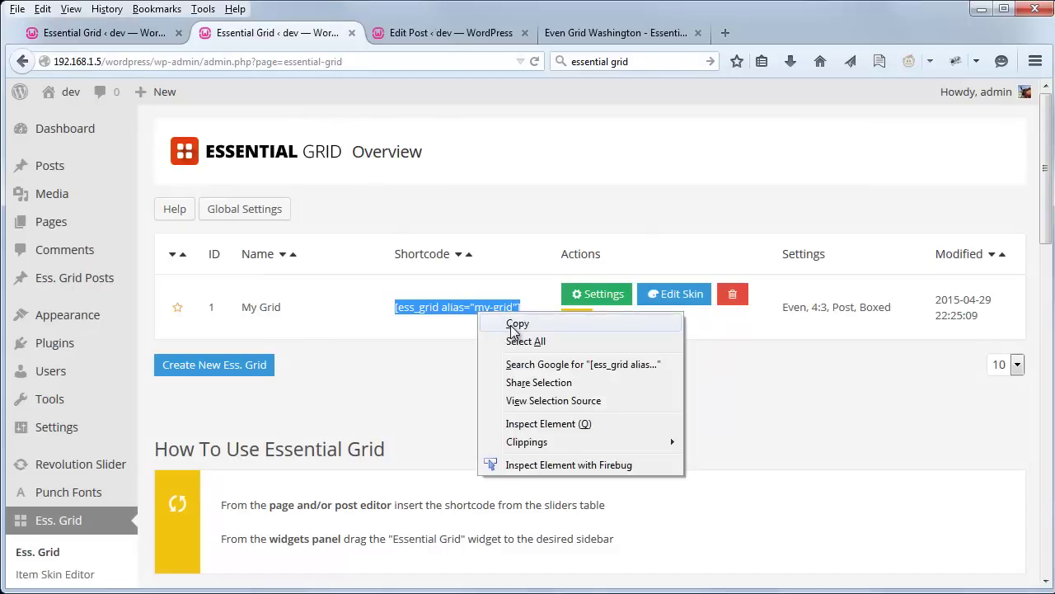
{"action": "left_click", "coordinate": [510, 324]}
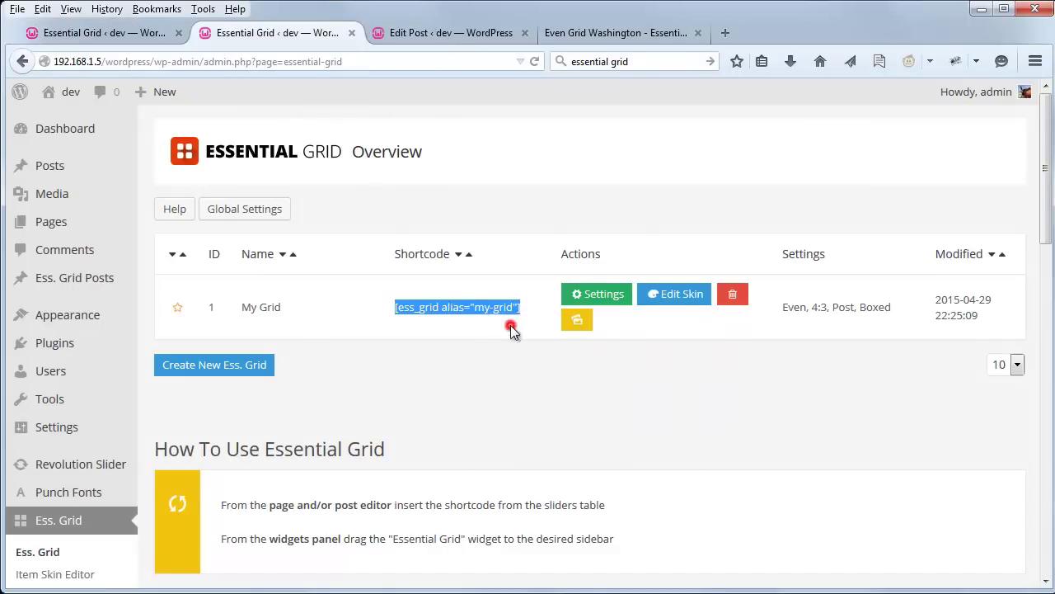
Step: Create a new My Grid page with the [ess_grid alias="my-grid"] shortcode, without a leading space
{"action": "left_click", "coordinate": [74, 221]}
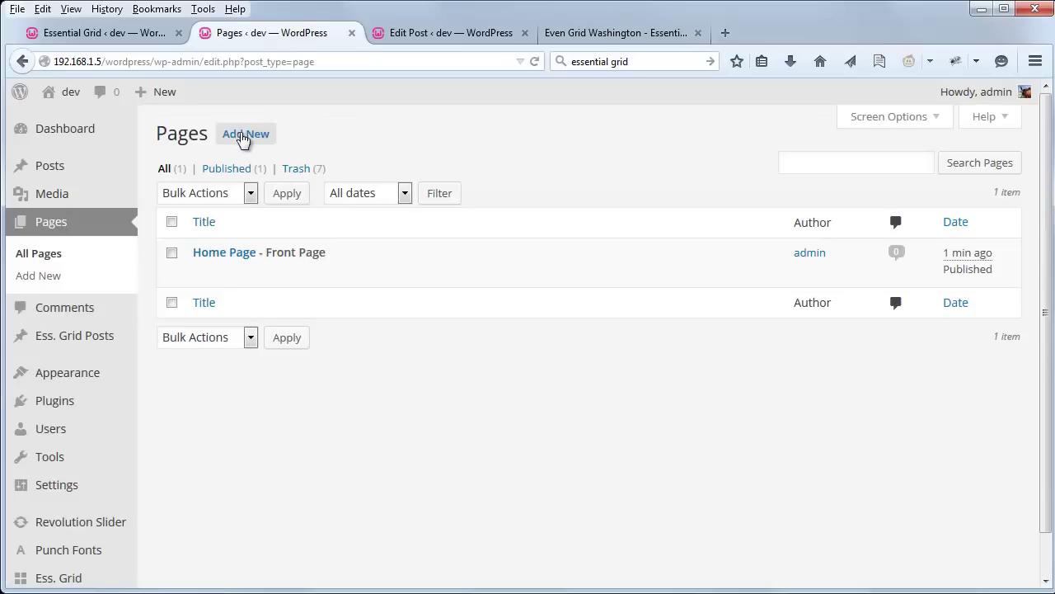
{"action": "left_click", "coordinate": [244, 135]}
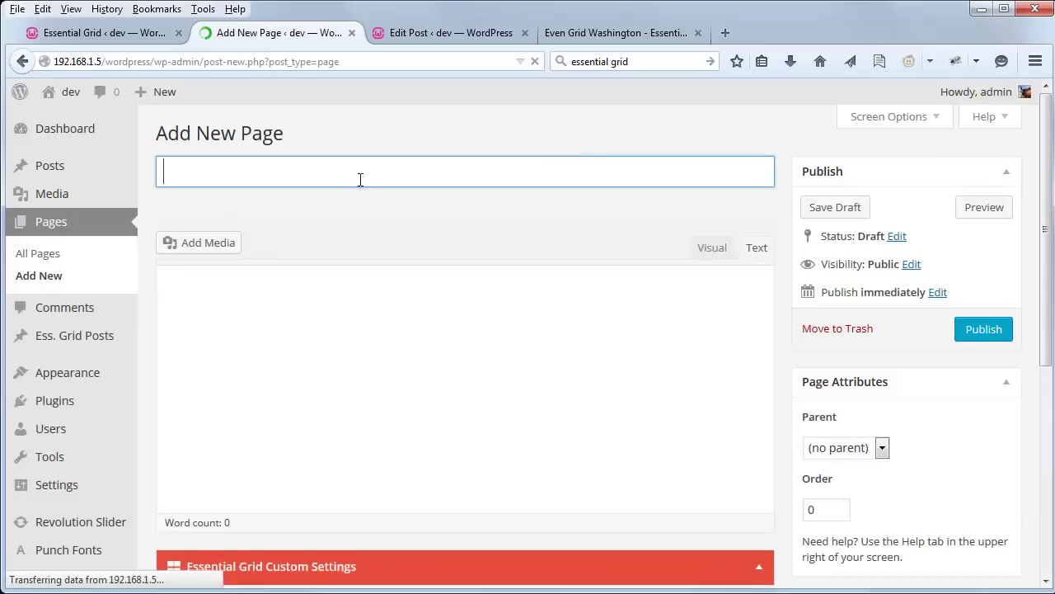
{"action": "type", "text": "My Grid"}
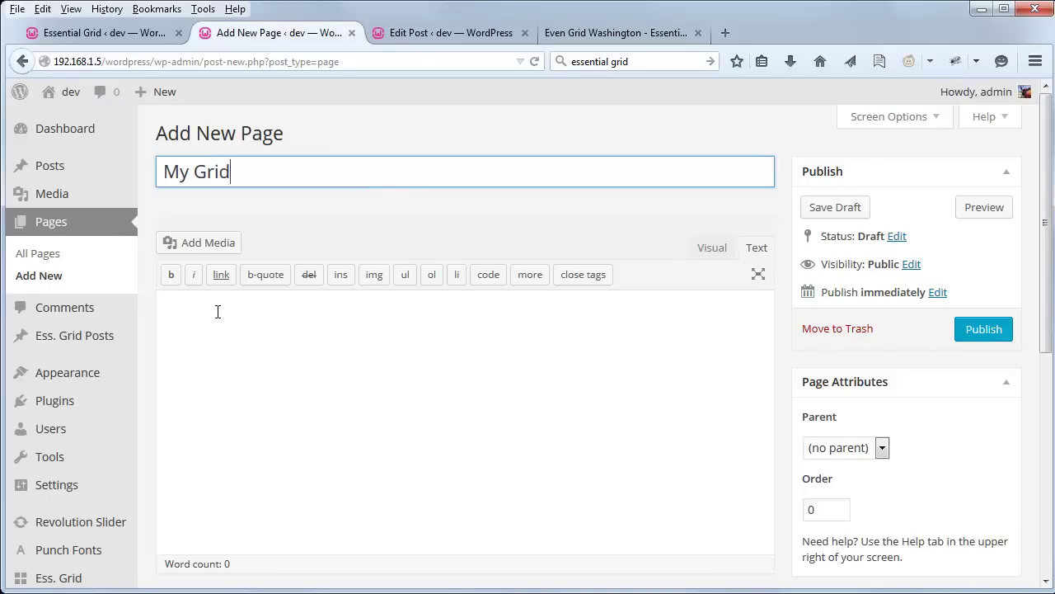
{"action": "left_click", "coordinate": [216, 311]}
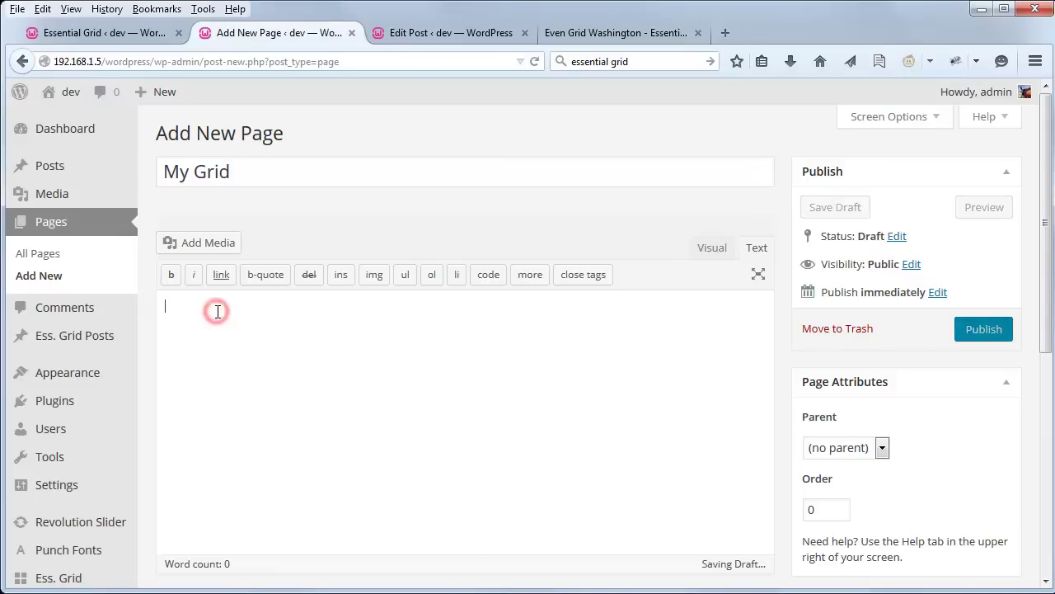
{"action": "key", "text": "ctrl+v"}
{"action": "left_click", "coordinate": [212, 306]}
{"action": "key", "text": "BackSpace"}
{"action": "key", "text": "BackSpace"}
{"action": "key", "text": "BackSpace"}
{"action": "key", "text": "BackSpace"}
{"action": "key", "text": "BackSpace"}
{"action": "key", "text": "BackSpace"}
{"action": "key", "text": "BackSpace"}
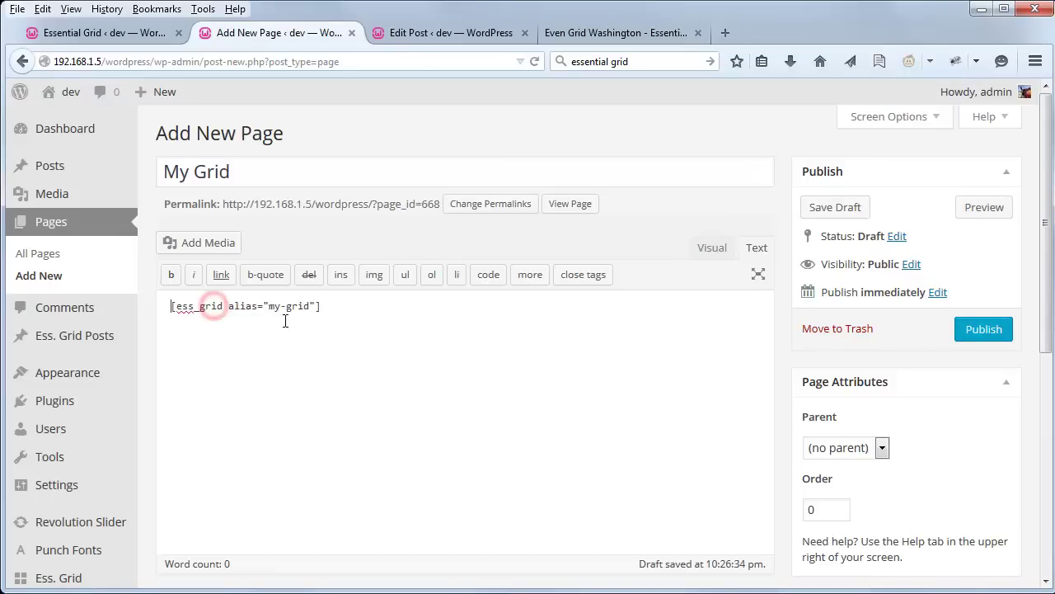
Step: Publish the page and view the live My Grid page in a new tab
{"action": "left_click", "coordinate": [993, 335]}
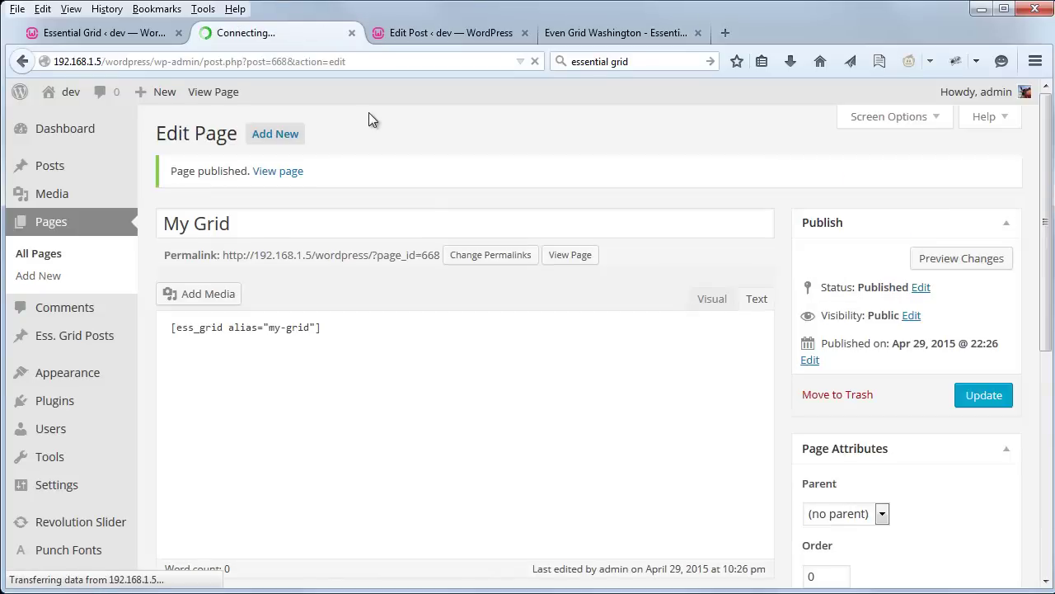
{"action": "right_click", "coordinate": [575, 261]}
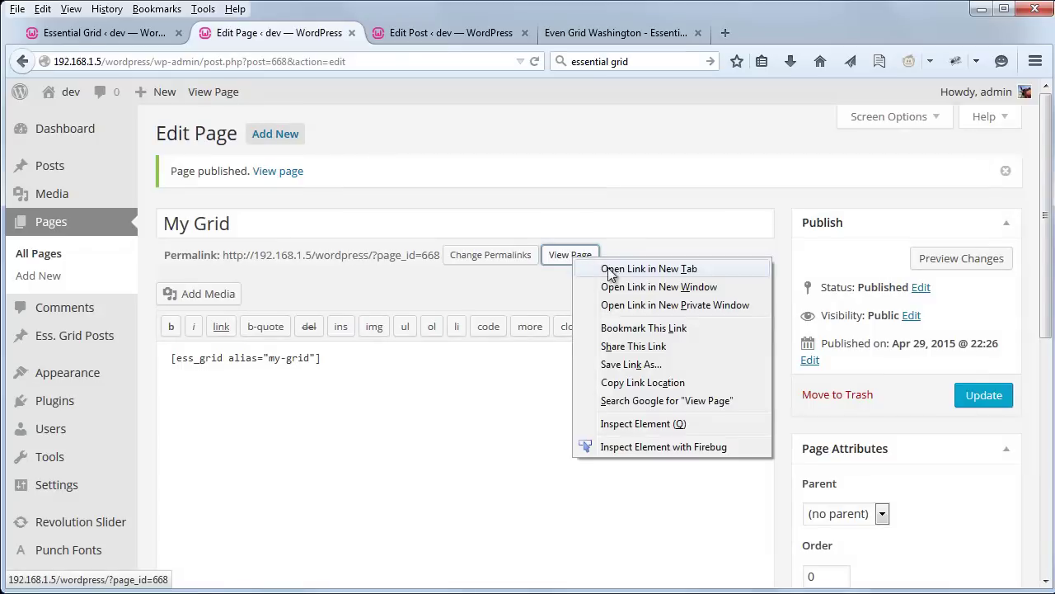
{"action": "left_click", "coordinate": [611, 266]}
{"action": "left_click", "coordinate": [387, 34]}
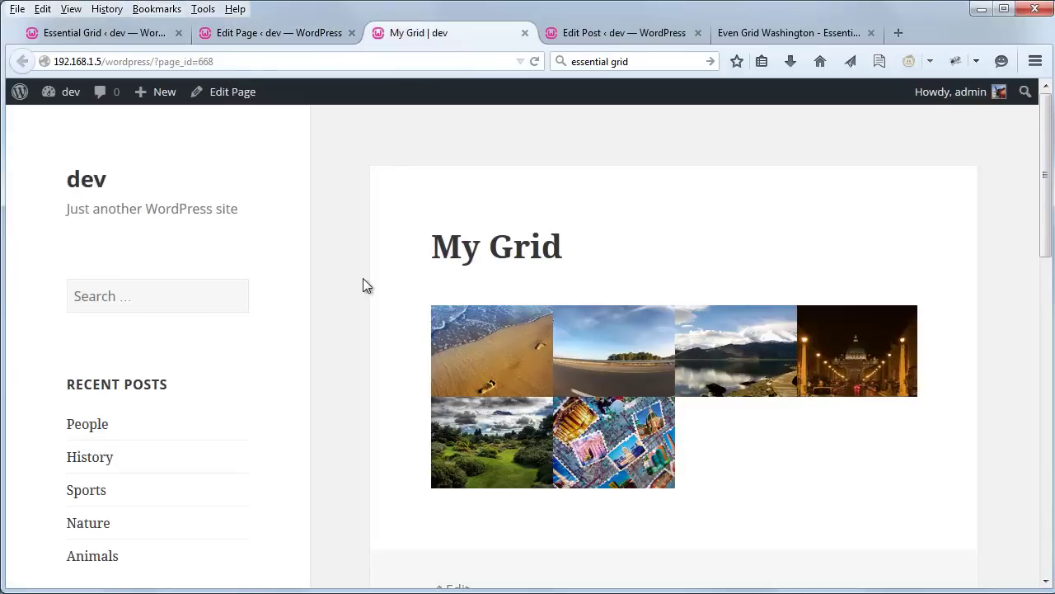
Step: Check the grid tiles' overlays showing post titles and zoom/link icons
{"action": "mouse_move", "coordinate": [470, 351]}
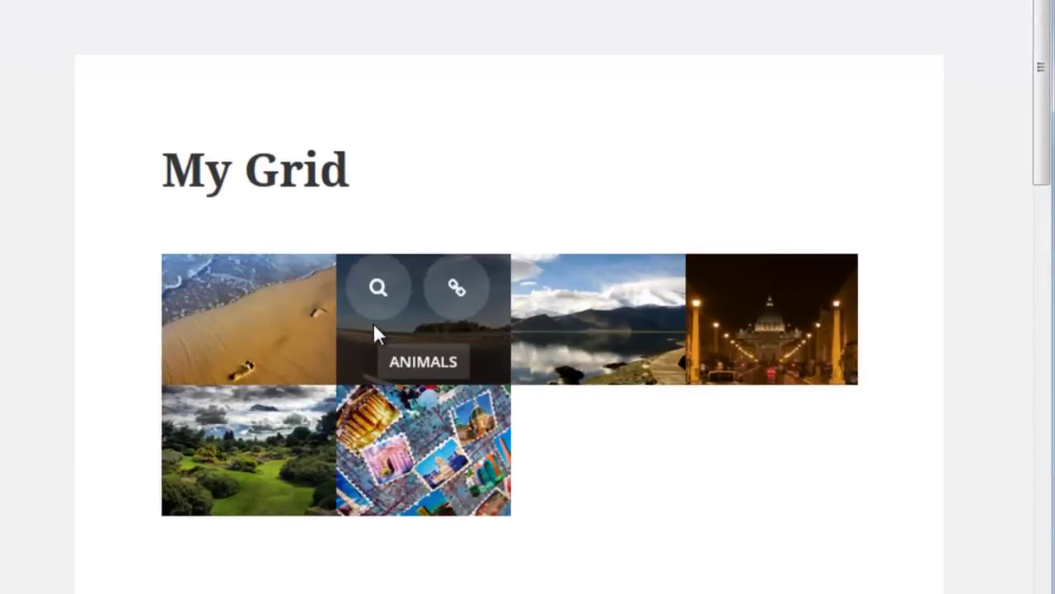
{"action": "mouse_move", "coordinate": [668, 363]}
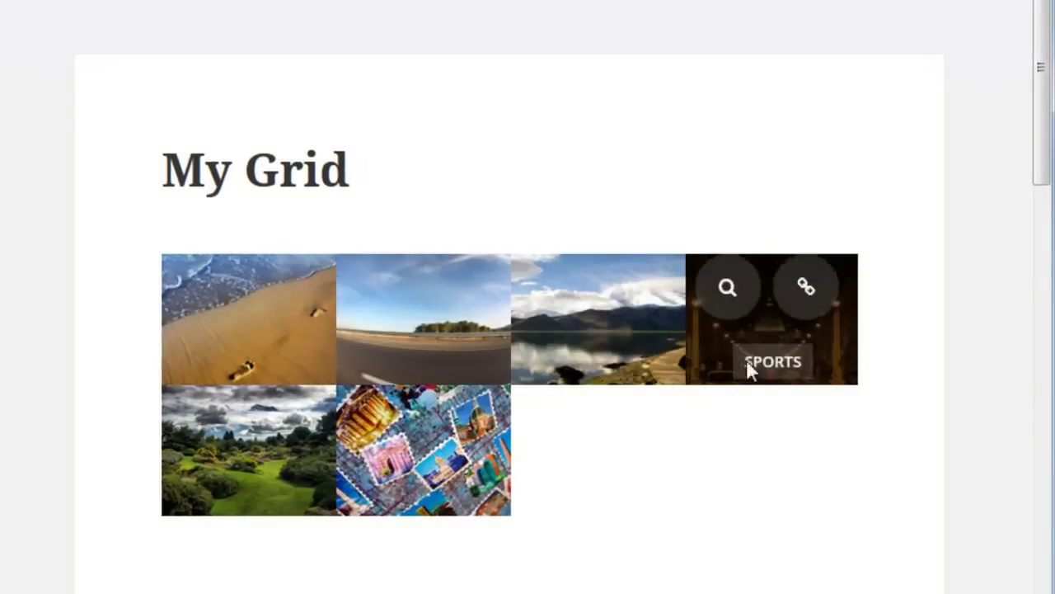
{"action": "mouse_move", "coordinate": [459, 475]}
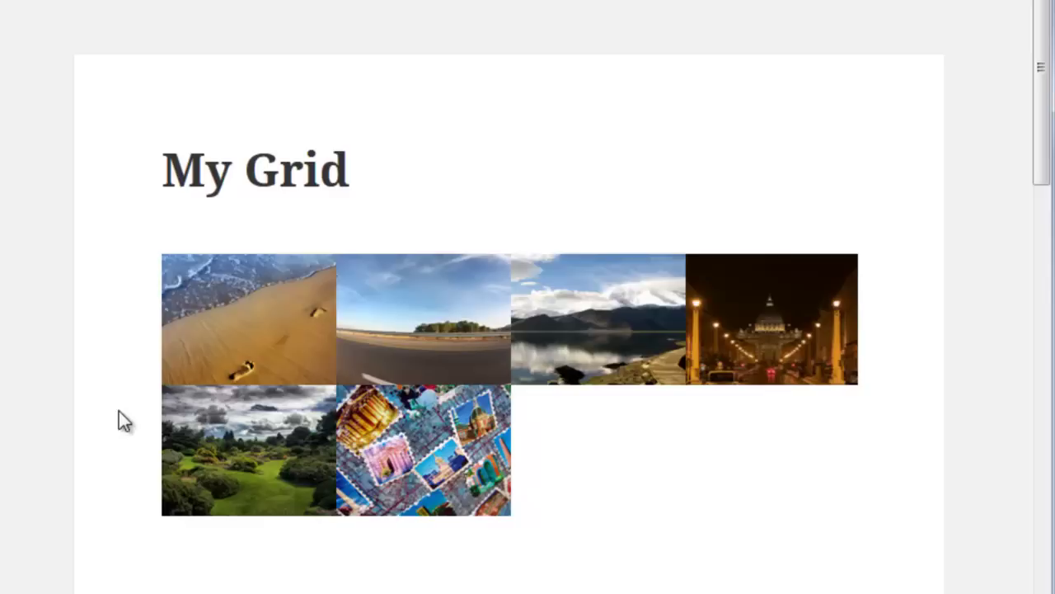
{"action": "mouse_move", "coordinate": [165, 342]}
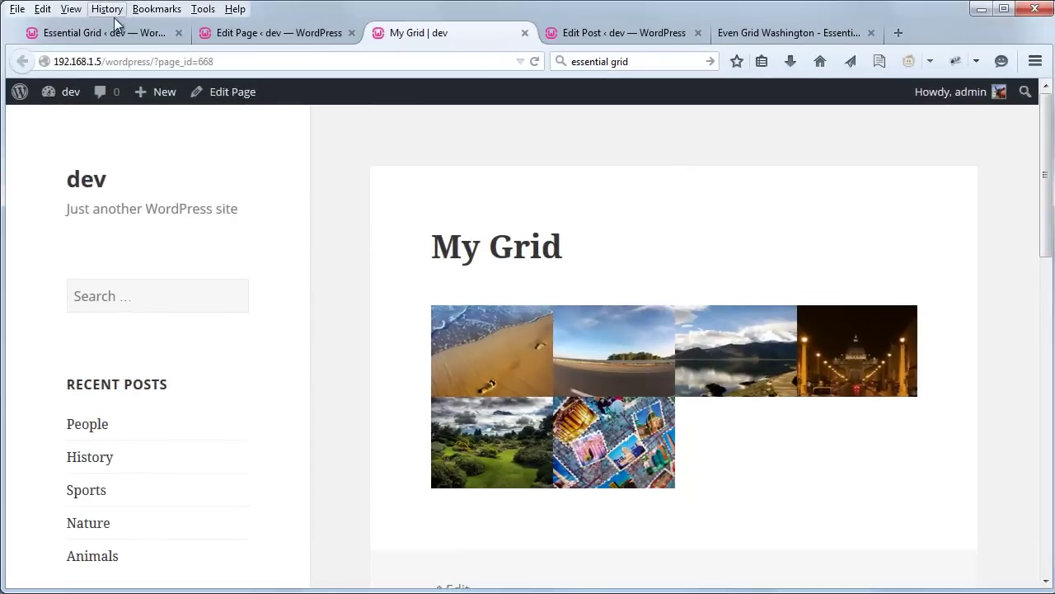
Step: Open My Grid's settings from the Essential Grid overview
{"action": "left_click", "coordinate": [114, 32]}
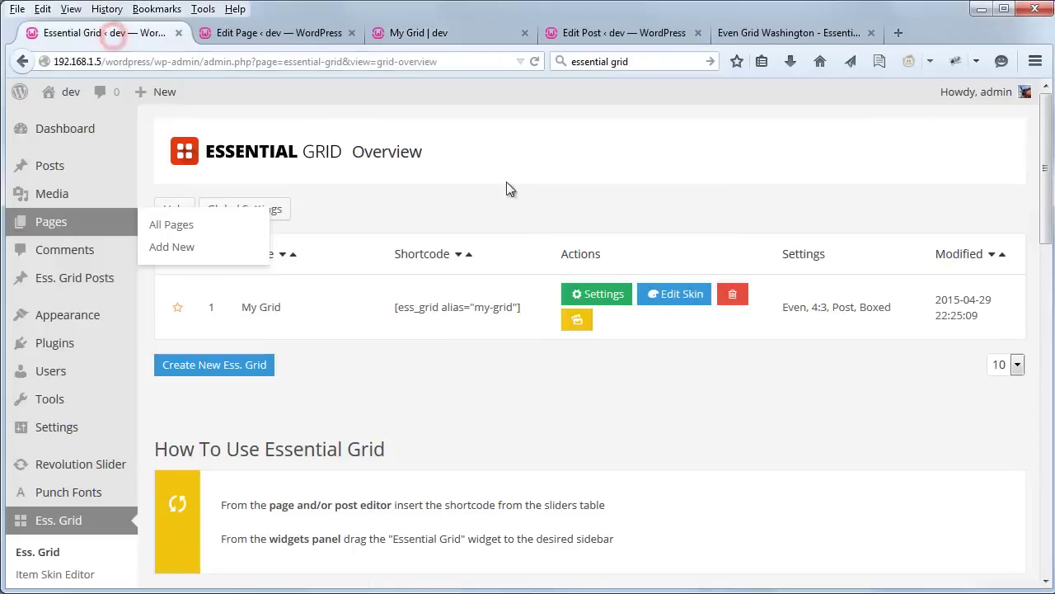
{"action": "left_click", "coordinate": [674, 401]}
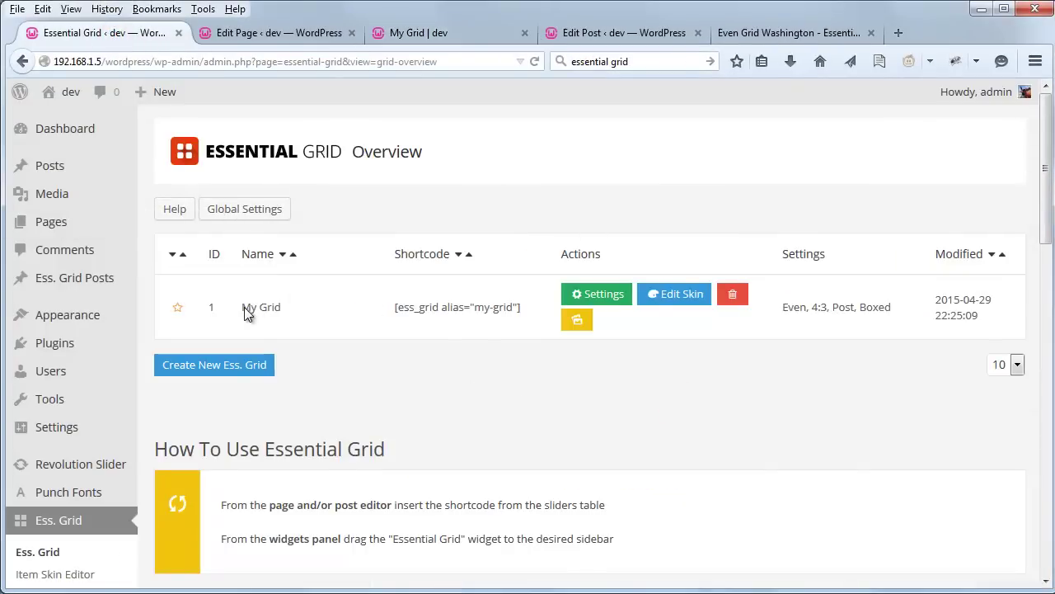
{"action": "left_click", "coordinate": [279, 307]}
{"action": "left_click", "coordinate": [605, 294]}
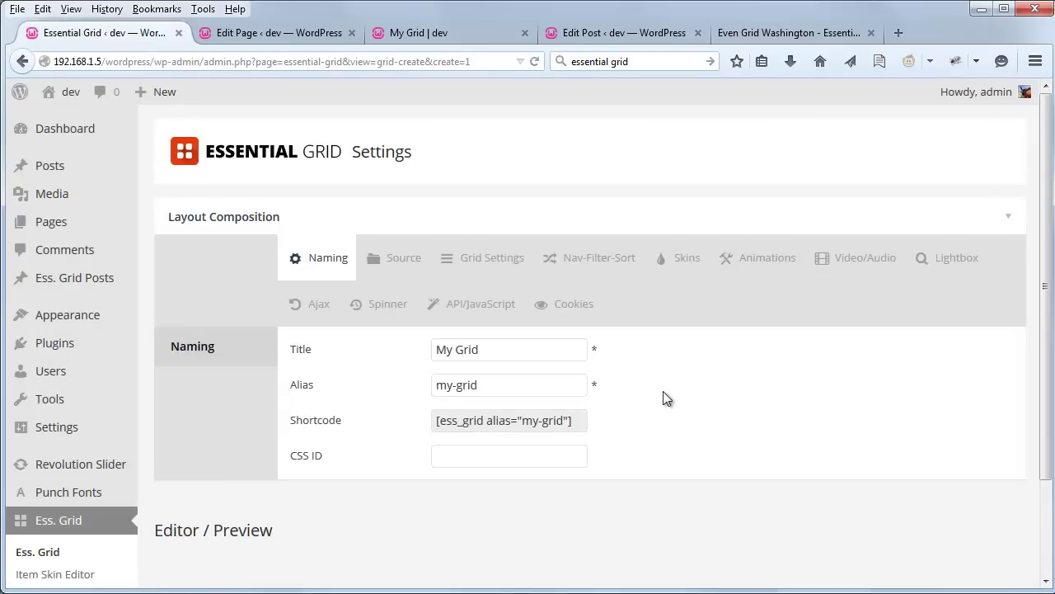
Step: In Grid Settings, set the desktop column counts to 3 and save the grid
{"action": "left_click", "coordinate": [485, 262]}
{"action": "scroll", "coordinate": [771, 392], "scroll_direction": "down", "scroll_amount": 3}
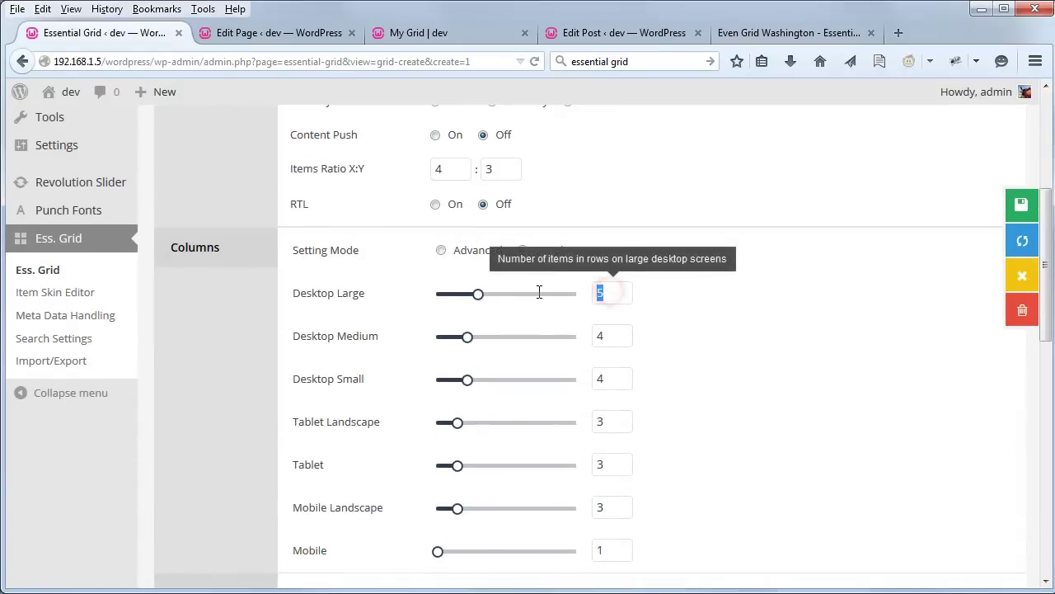
{"action": "left_click", "coordinate": [612, 335]}
{"action": "type", "text": "3"}
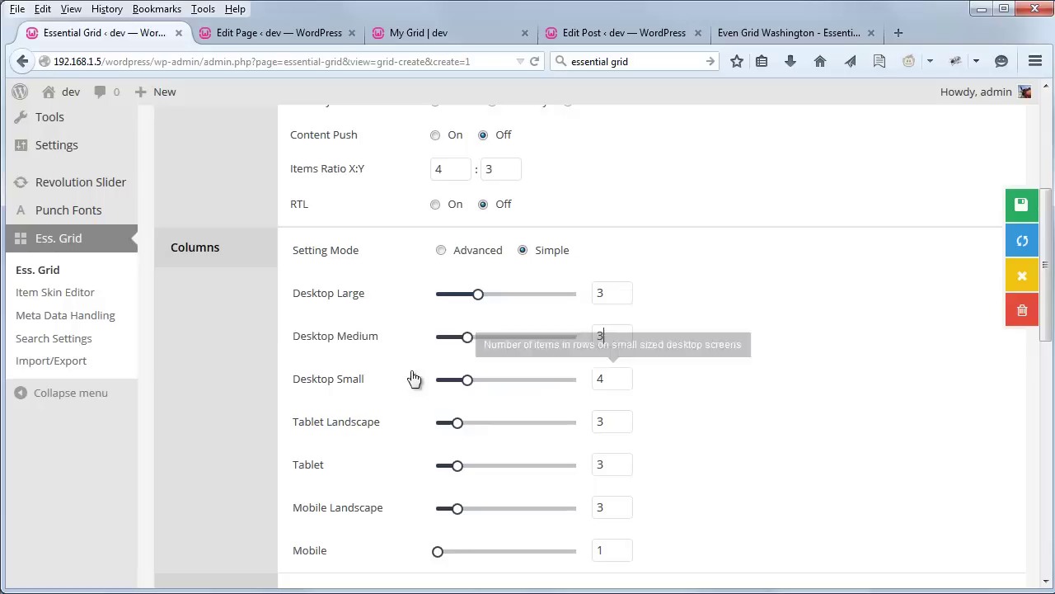
{"action": "left_click", "coordinate": [599, 375]}
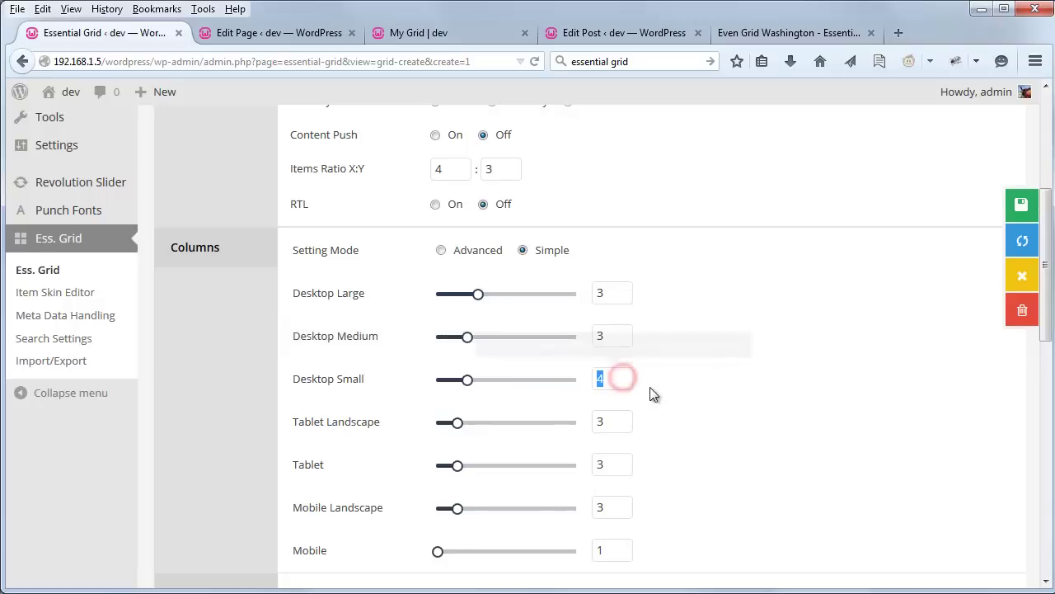
{"action": "type", "text": "3"}
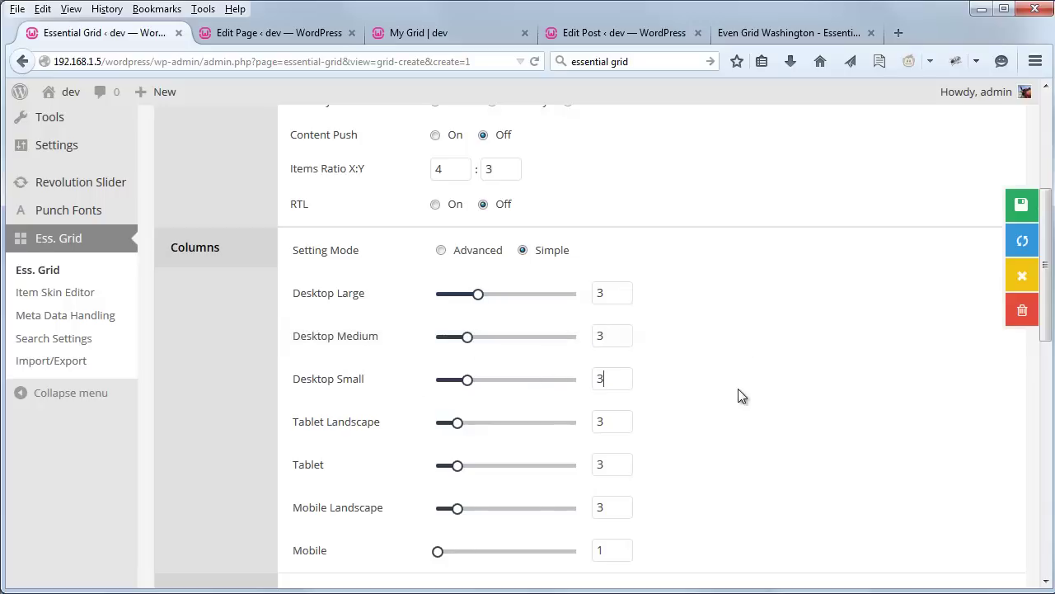
{"action": "left_click", "coordinate": [1021, 208]}
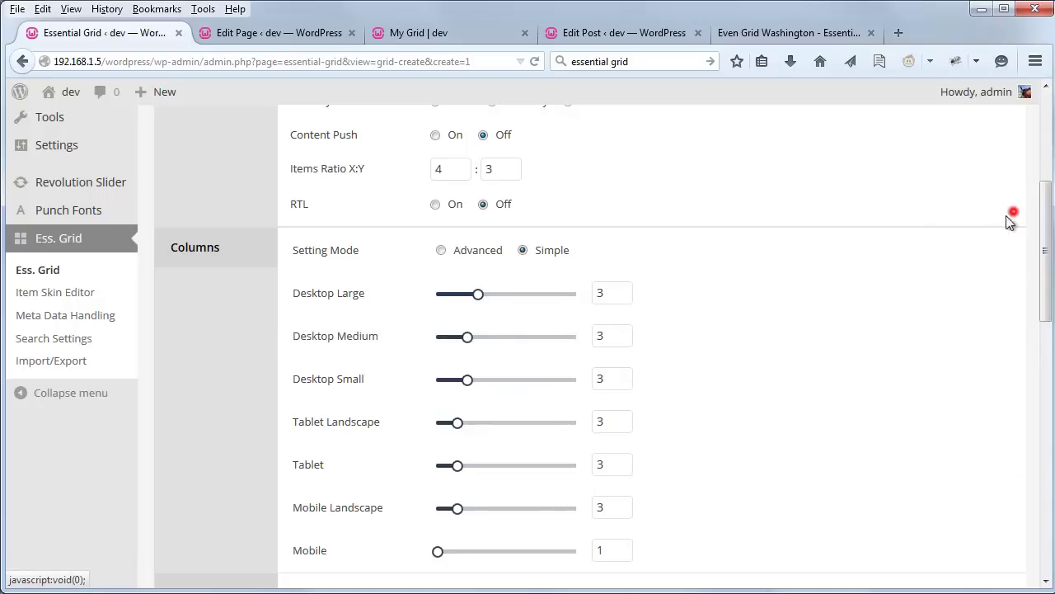
{"action": "left_click", "coordinate": [437, 36]}
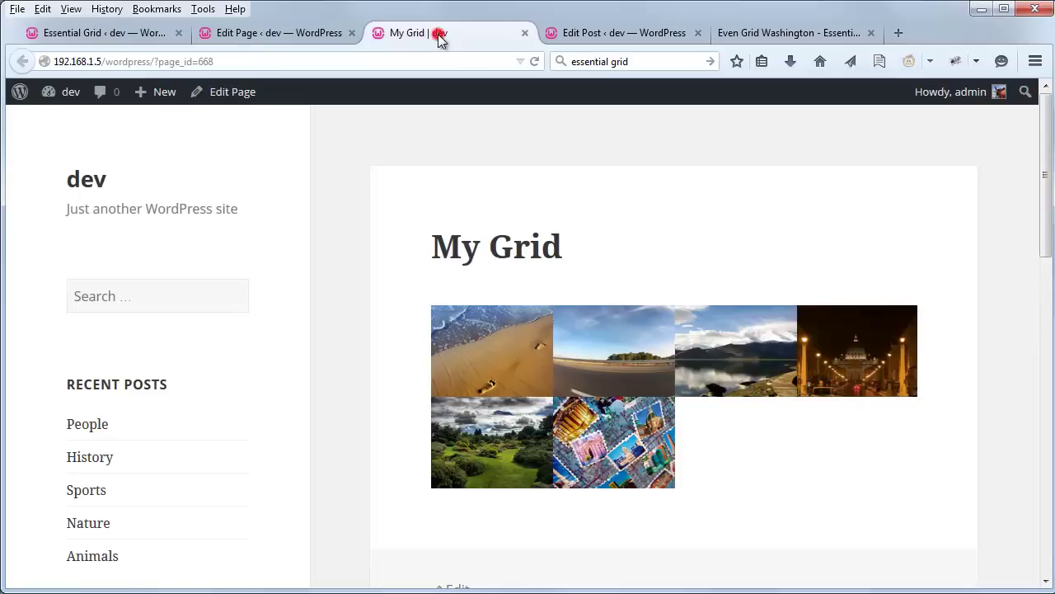
Step: Reload the My Grid page and check that the six images now sit in three larger columns
{"action": "left_click", "coordinate": [534, 61]}
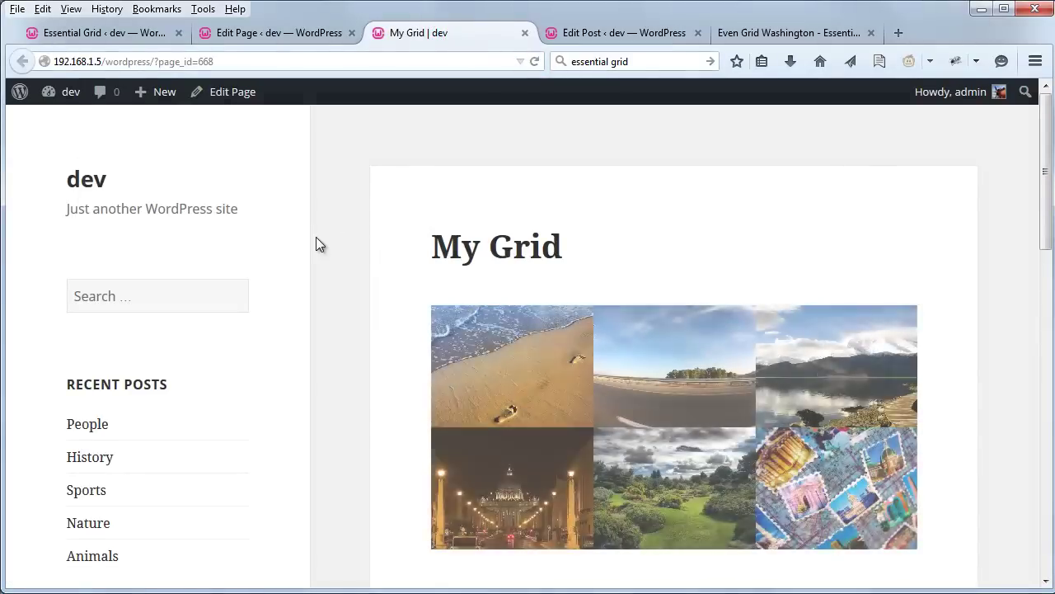
{"action": "scroll", "coordinate": [318, 242], "scroll_direction": "down", "scroll_amount": 2}
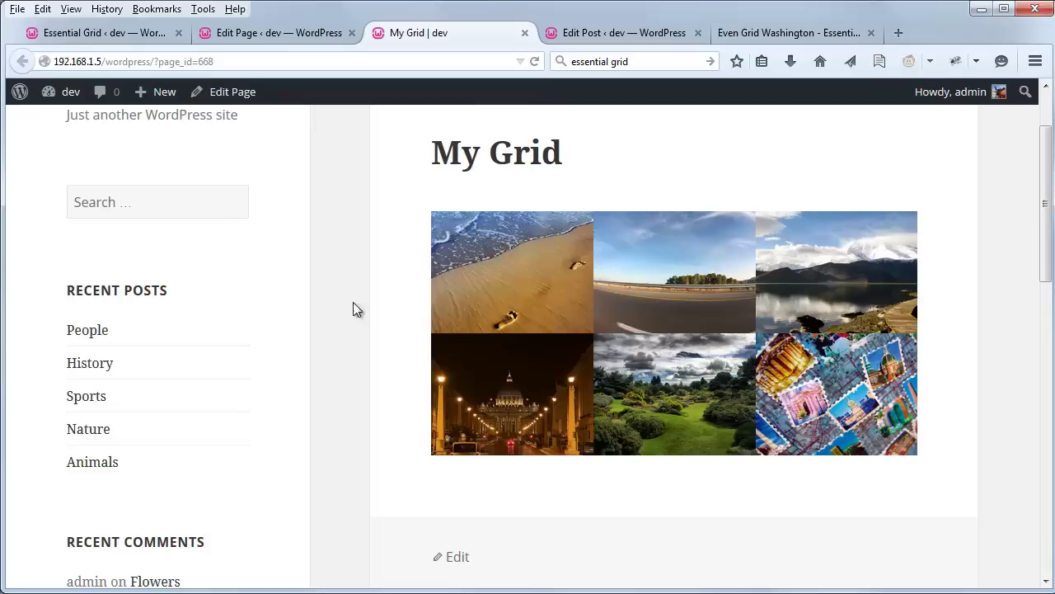
{"action": "mouse_move", "coordinate": [734, 284]}
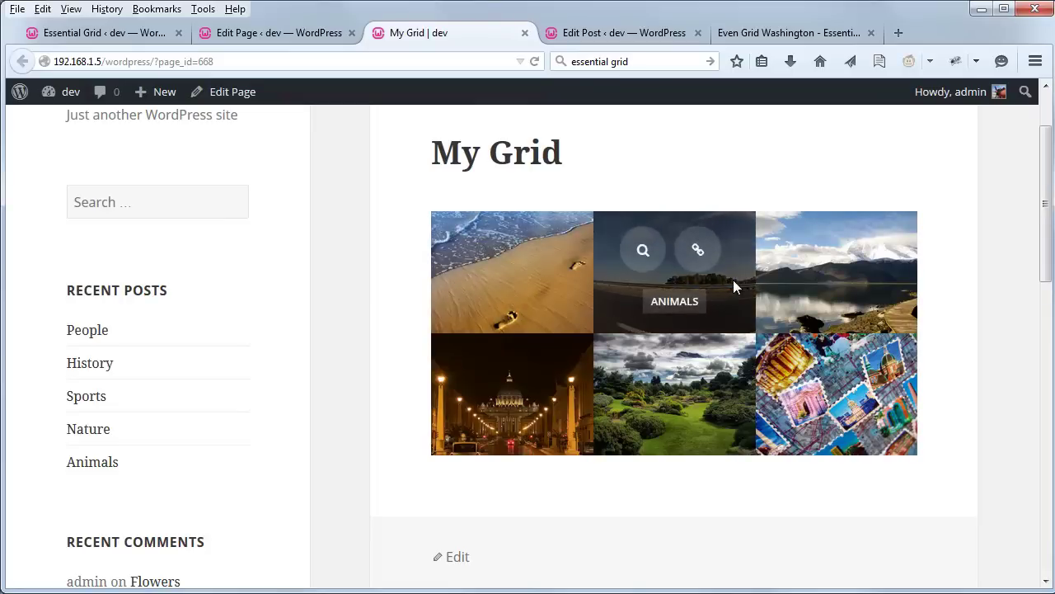
{"action": "mouse_move", "coordinate": [841, 454]}
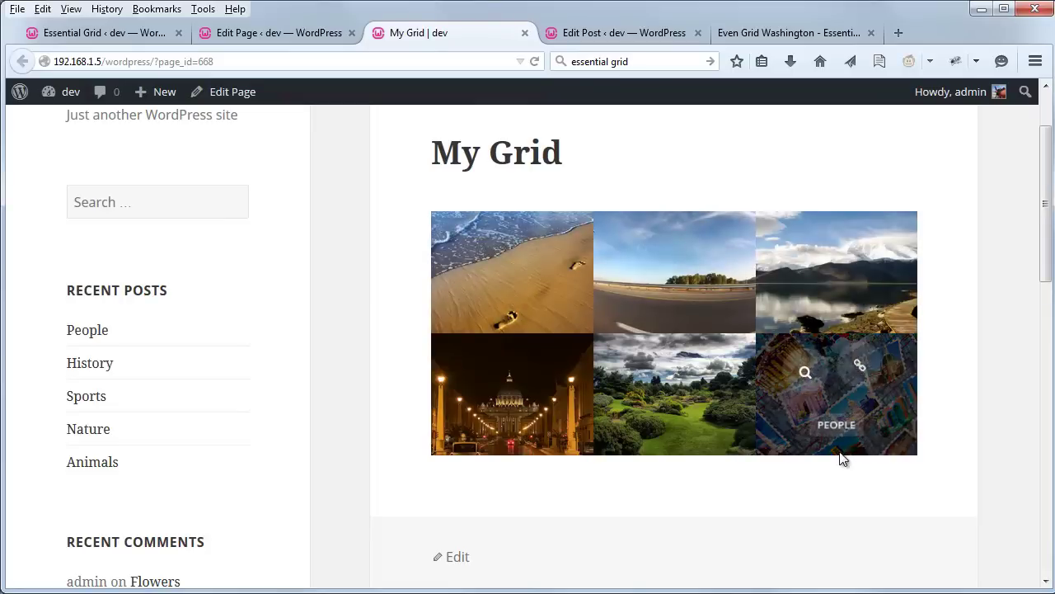
{"action": "mouse_move", "coordinate": [453, 322]}
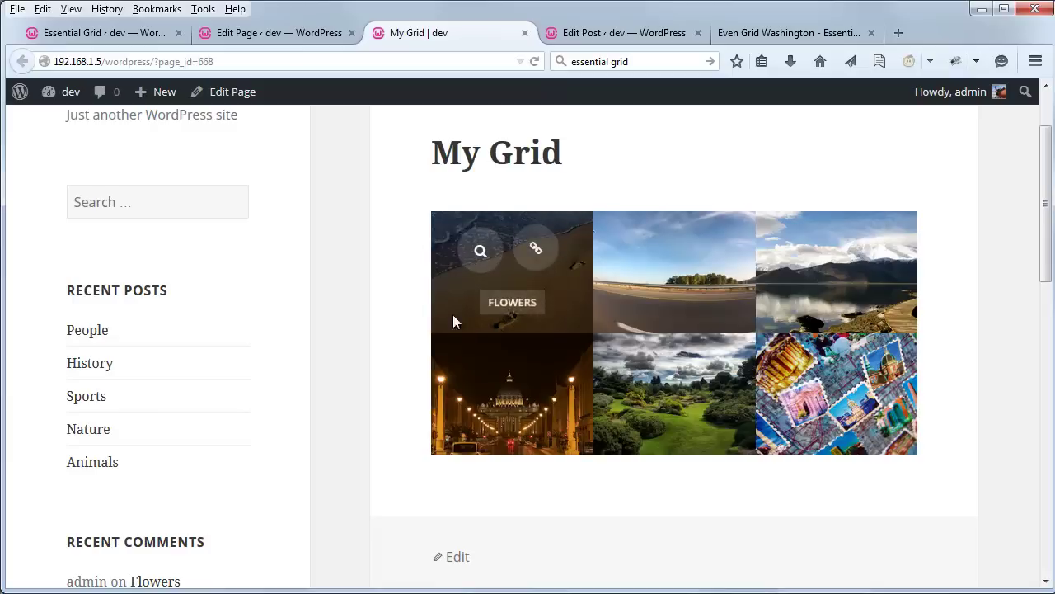
{"action": "scroll", "coordinate": [460, 326], "scroll_direction": "up", "scroll_amount": 2}
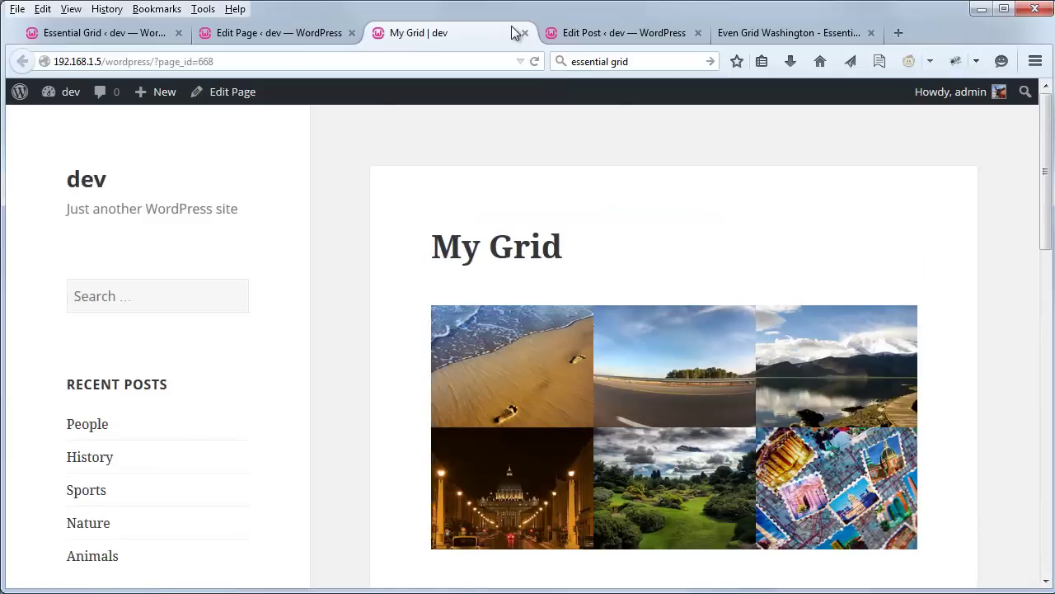
Step: Set the grid's Item Spacing to 10 and save the grid
{"action": "left_click", "coordinate": [105, 33]}
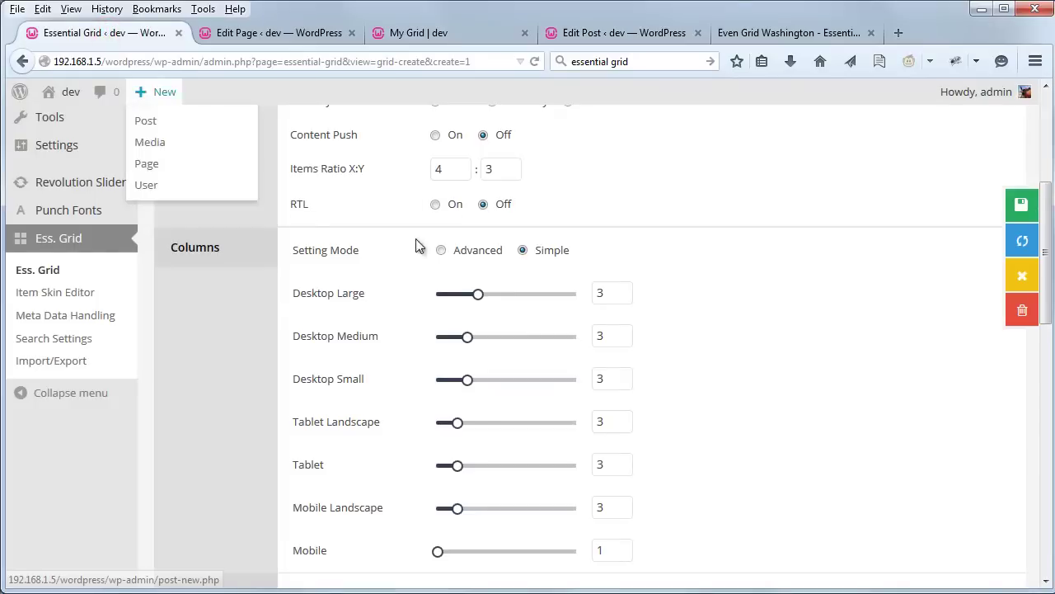
{"action": "scroll", "coordinate": [706, 349], "scroll_direction": "down", "scroll_amount": 2}
{"action": "scroll", "coordinate": [706, 350], "scroll_direction": "up", "scroll_amount": 6}
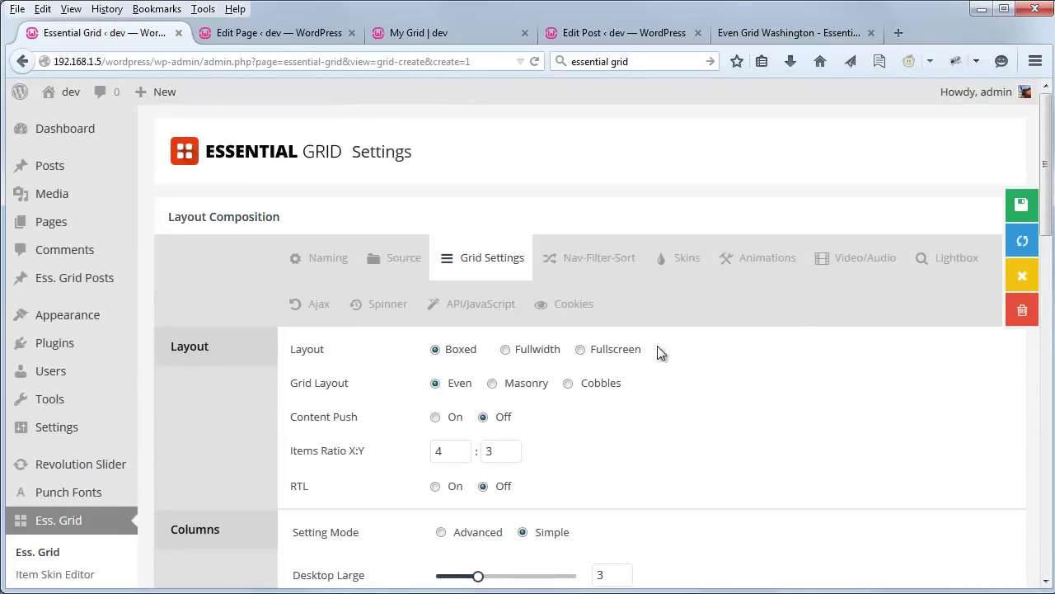
{"action": "scroll", "coordinate": [658, 419], "scroll_direction": "down", "scroll_amount": 15}
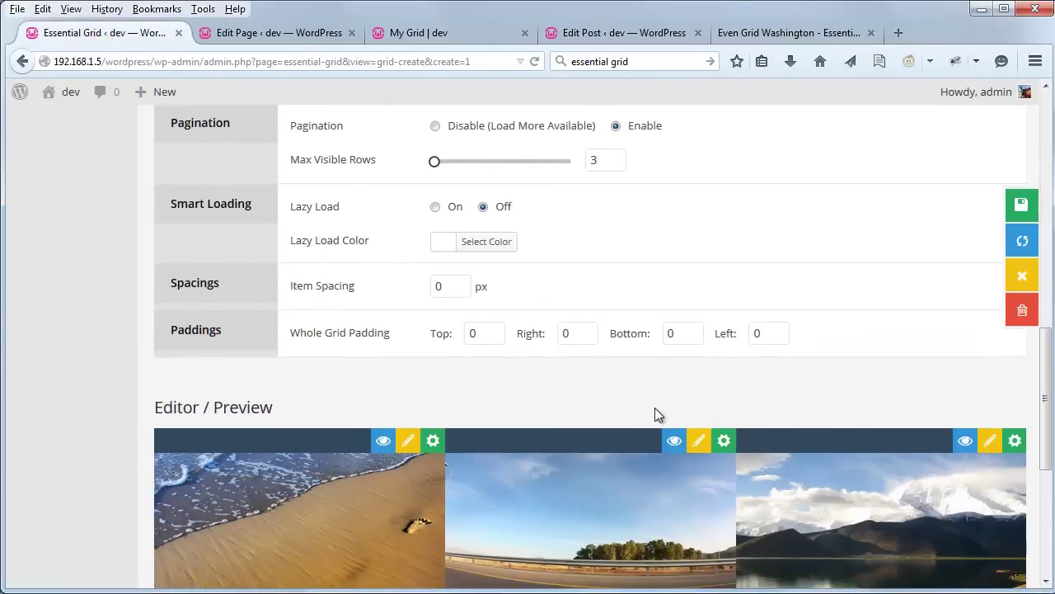
{"action": "scroll", "coordinate": [335, 345], "scroll_direction": "up", "scroll_amount": 2}
{"action": "left_click", "coordinate": [449, 381]}
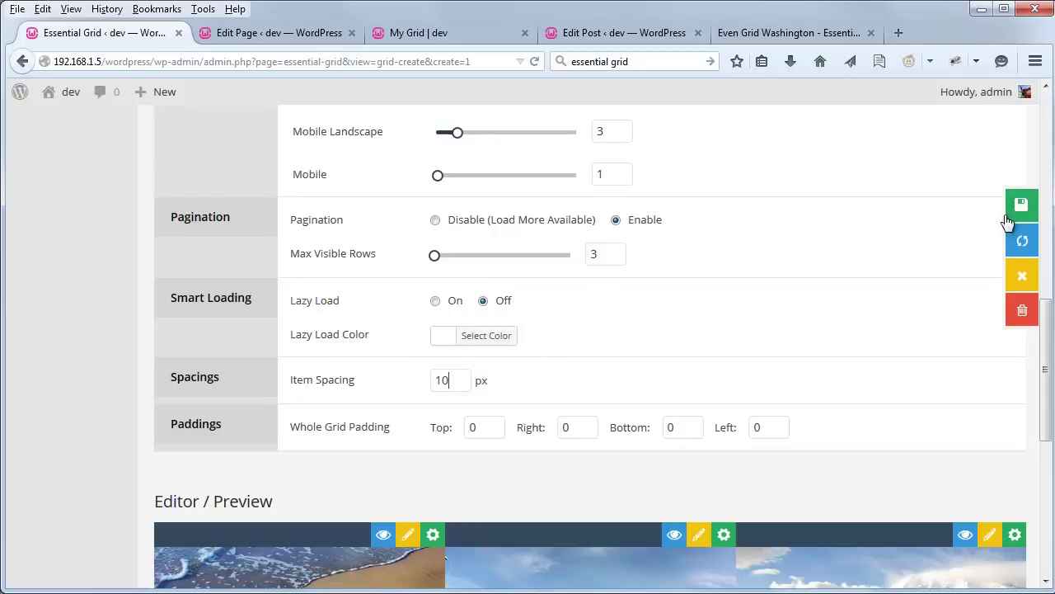
{"action": "left_click", "coordinate": [1020, 206]}
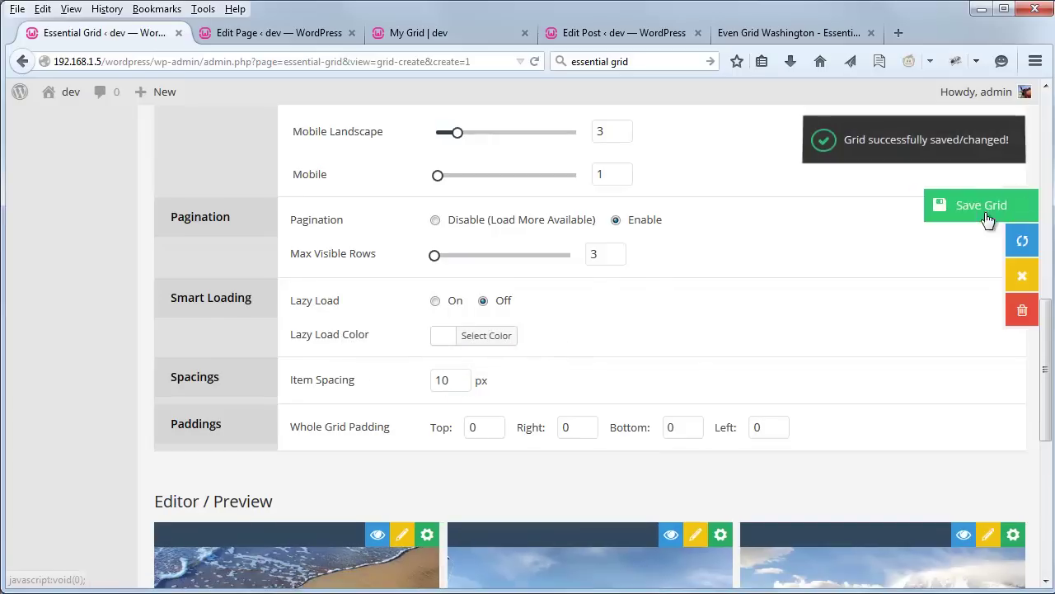
Step: Reload the My Grid page to see the 10 px gaps between the images
{"action": "left_click", "coordinate": [431, 32]}
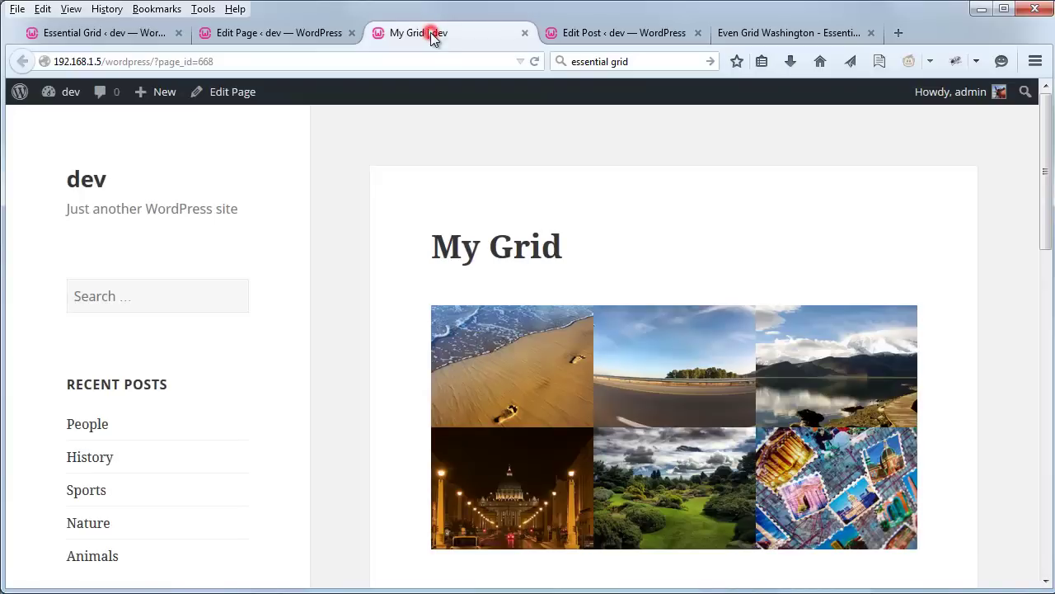
{"action": "left_click", "coordinate": [535, 62]}
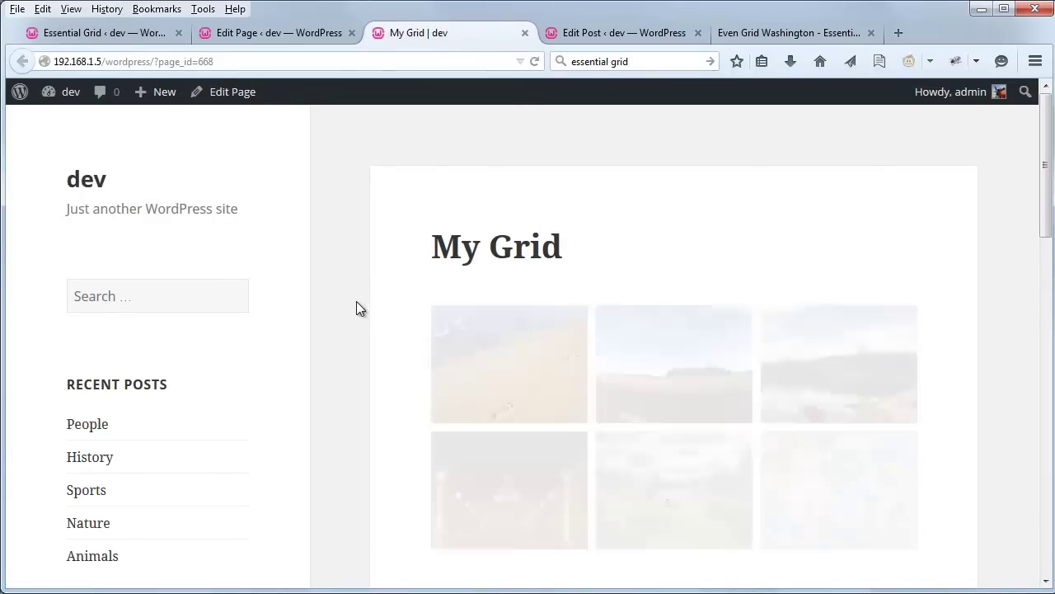
{"action": "scroll", "coordinate": [354, 301], "scroll_direction": "down", "scroll_amount": 2}
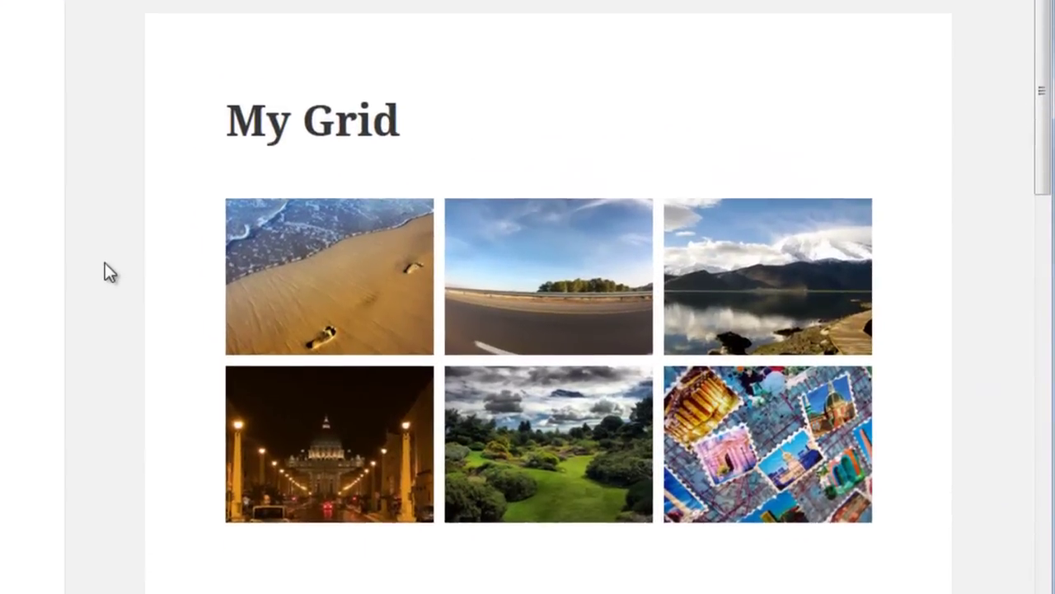
{"action": "scroll", "coordinate": [207, 230], "scroll_direction": "up", "scroll_amount": 1}
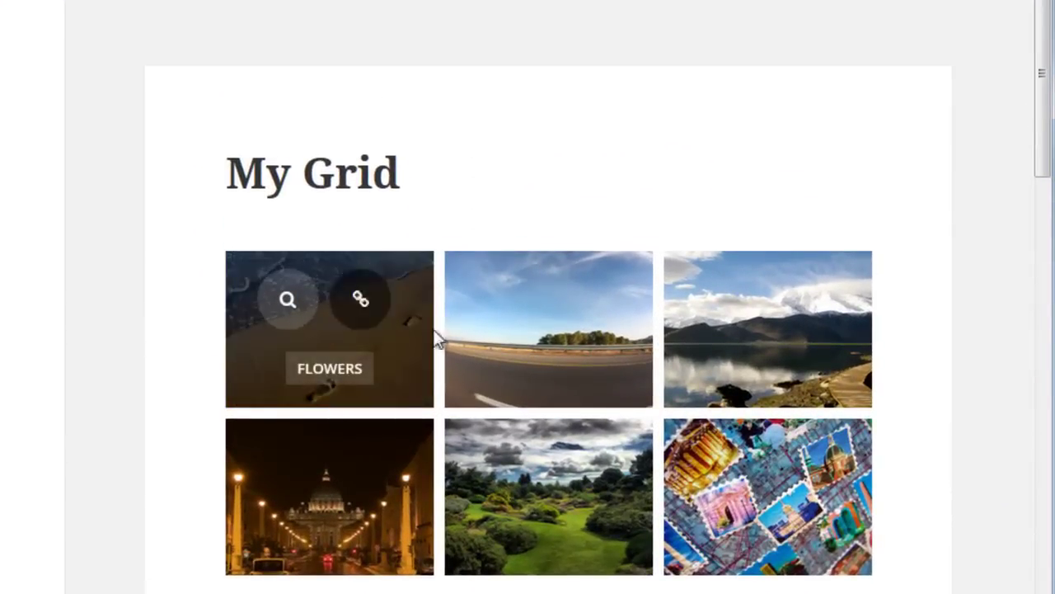
Step: Enlarge the beach photo in the lightbox, then close it
{"action": "mouse_move", "coordinate": [525, 327]}
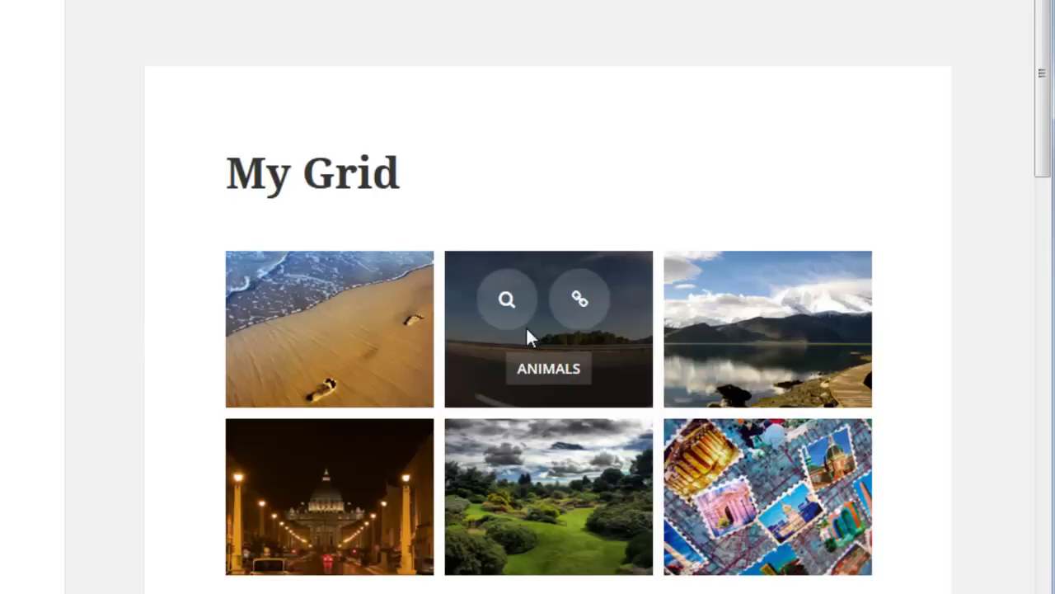
{"action": "mouse_move", "coordinate": [320, 359]}
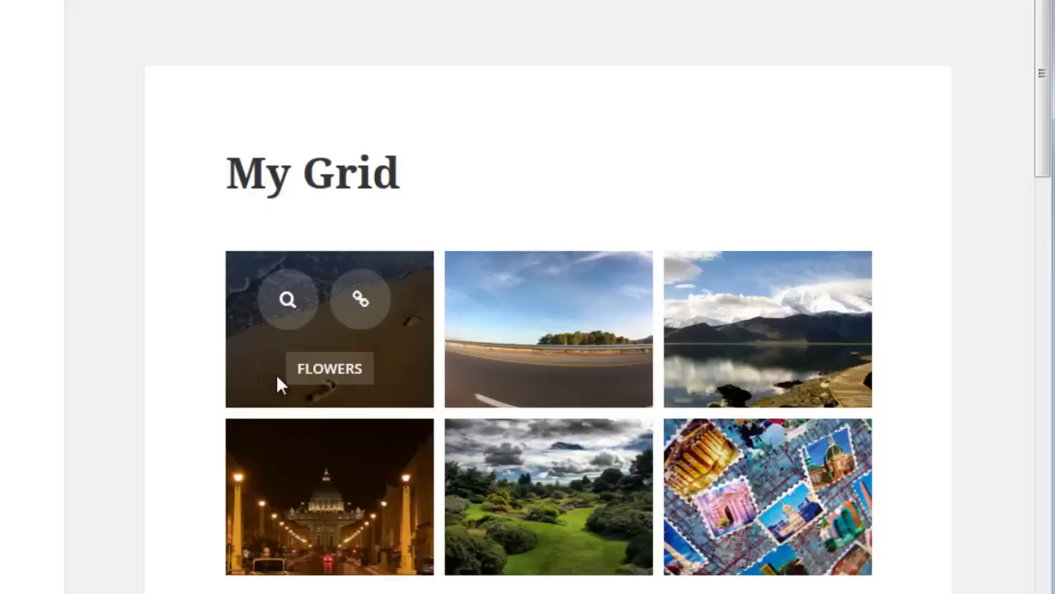
{"action": "left_click", "coordinate": [286, 302]}
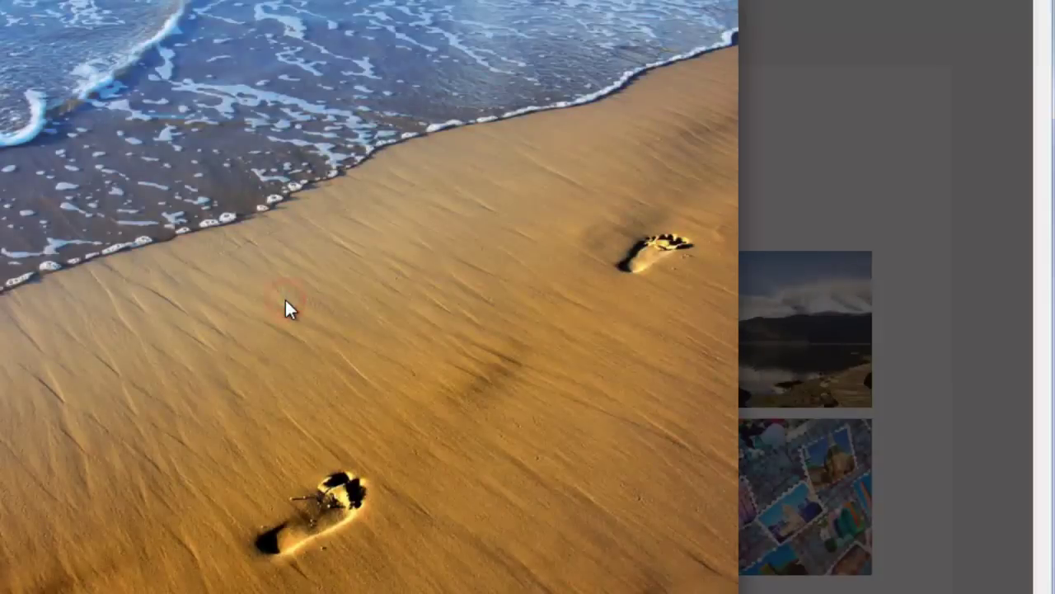
{"action": "left_click", "coordinate": [942, 225]}
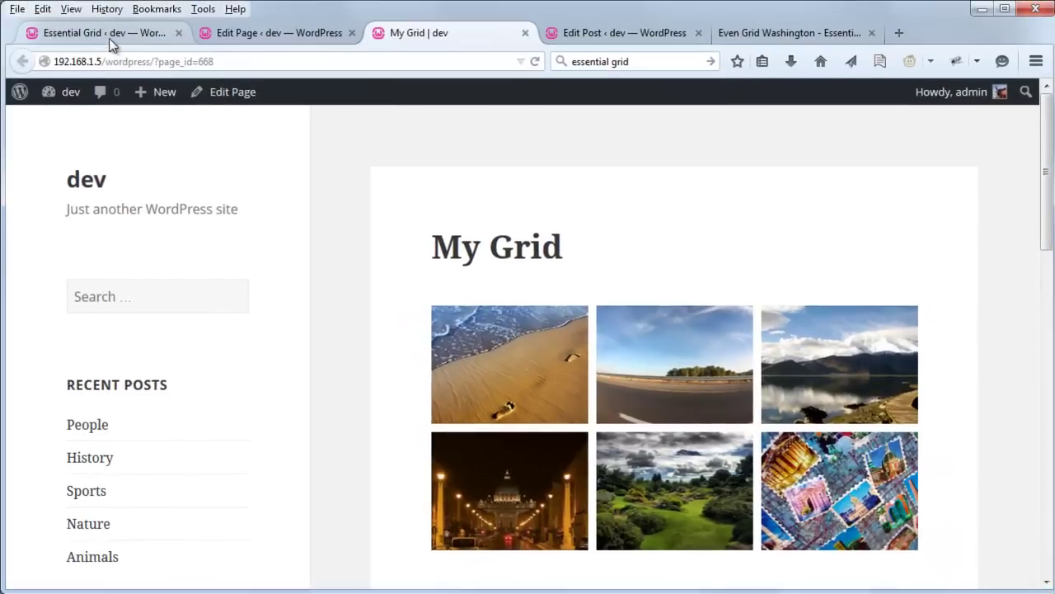
Step: Browse the grid's item skin previews, then view the Even Grid Washington demo page
{"action": "left_click", "coordinate": [108, 34]}
{"action": "scroll", "coordinate": [715, 334], "scroll_direction": "up", "scroll_amount": 8}
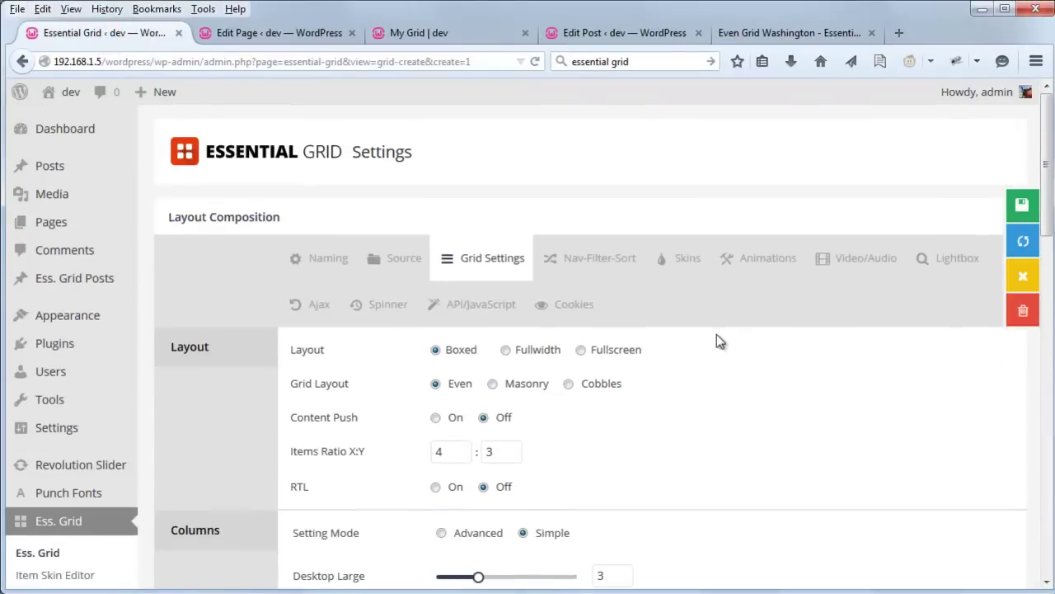
{"action": "left_click", "coordinate": [690, 260]}
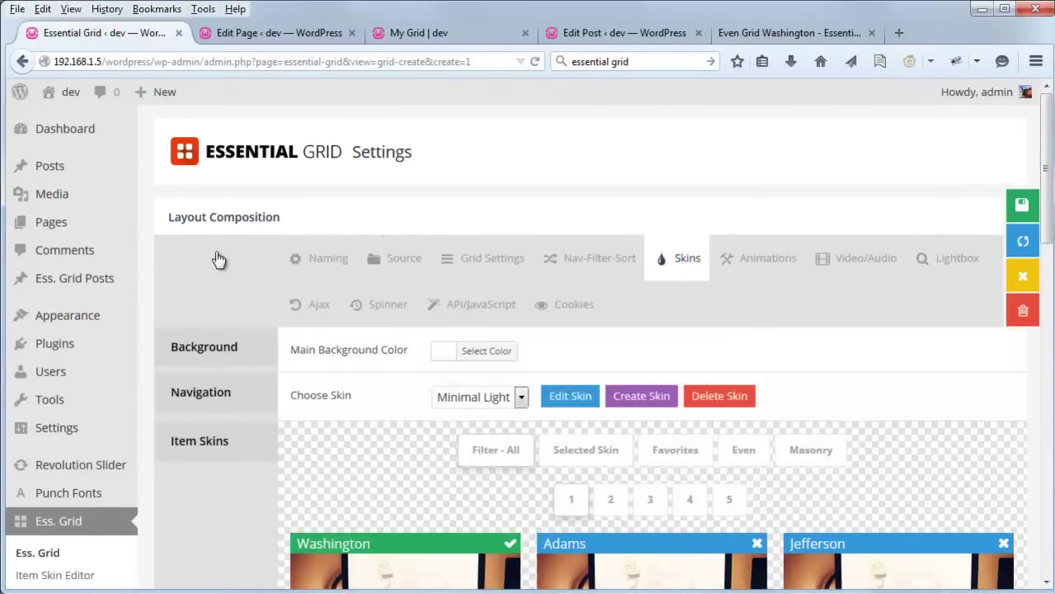
{"action": "scroll", "coordinate": [219, 259], "scroll_direction": "down", "scroll_amount": 3}
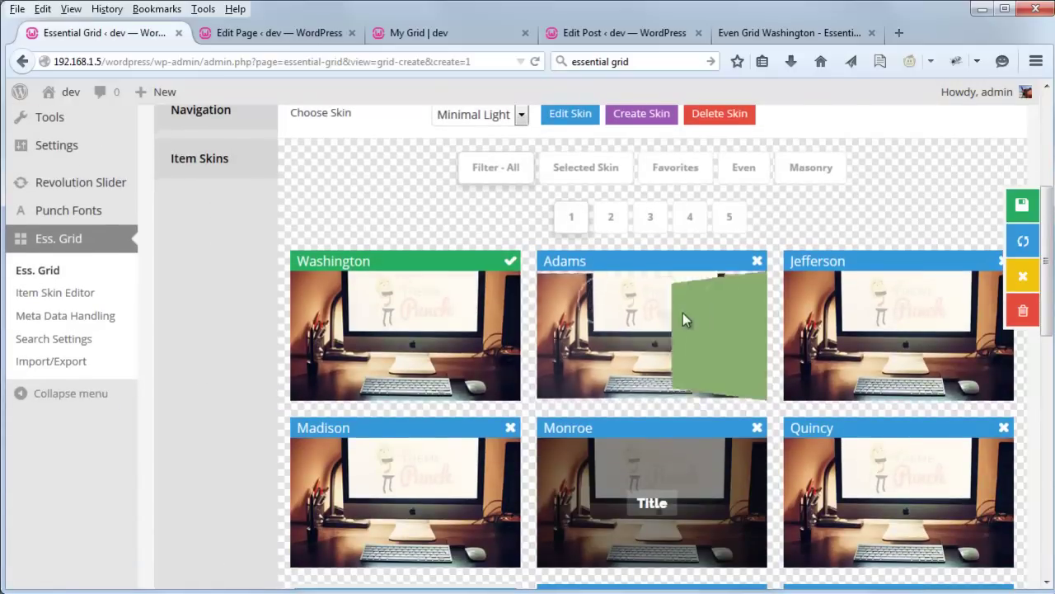
{"action": "mouse_move", "coordinate": [830, 328]}
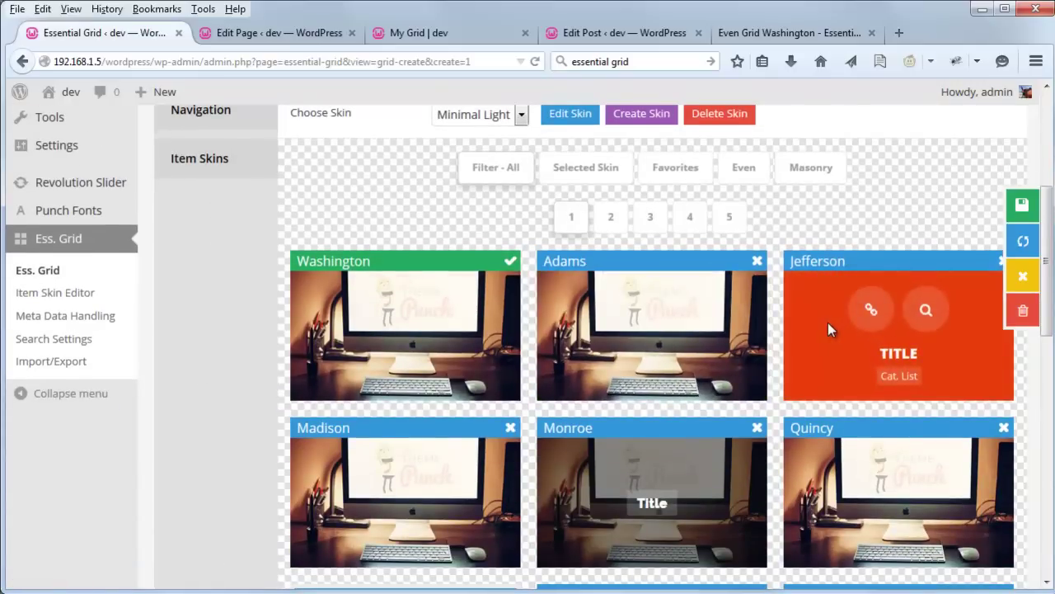
{"action": "scroll", "coordinate": [828, 324], "scroll_direction": "down", "scroll_amount": 1}
{"action": "mouse_move", "coordinate": [832, 420]}
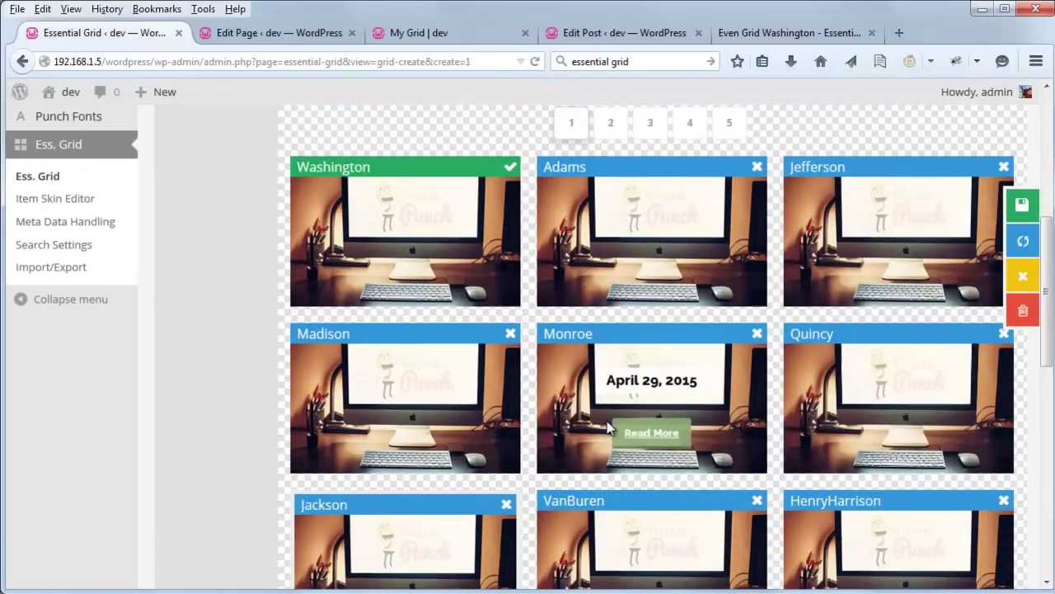
{"action": "mouse_move", "coordinate": [426, 402]}
{"action": "scroll", "coordinate": [429, 401], "scroll_direction": "down", "scroll_amount": 1}
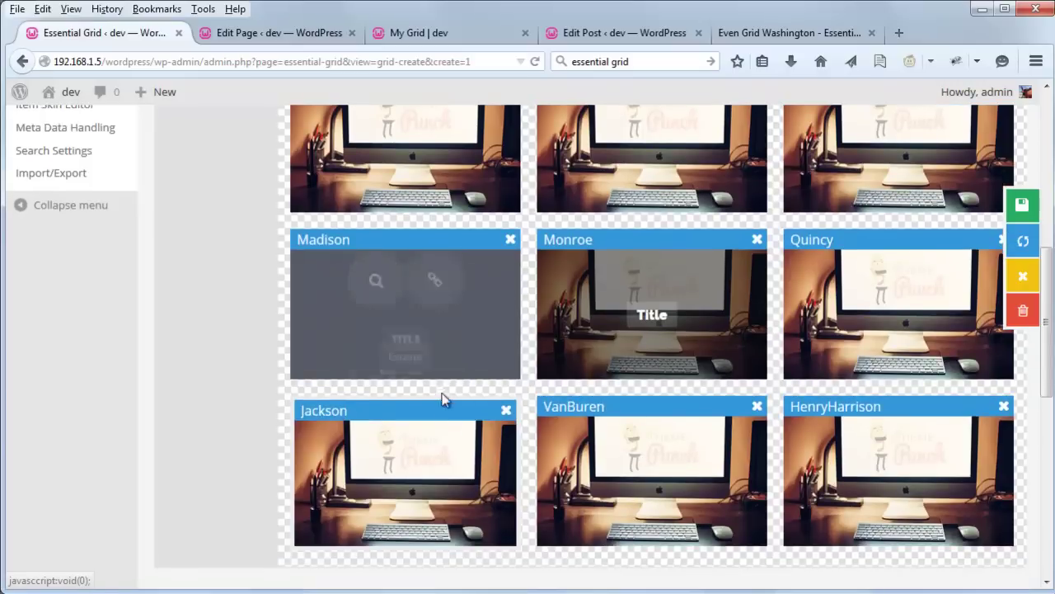
{"action": "mouse_move", "coordinate": [614, 493]}
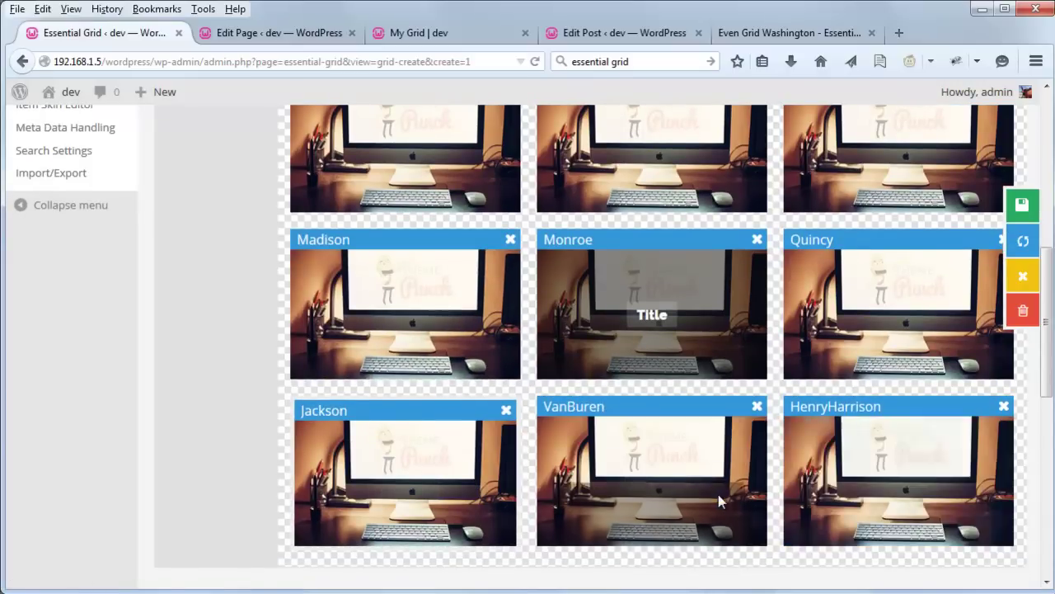
{"action": "mouse_move", "coordinate": [450, 493]}
{"action": "scroll", "coordinate": [450, 493], "scroll_direction": "up", "scroll_amount": 1}
{"action": "scroll", "coordinate": [450, 494], "scroll_direction": "up", "scroll_amount": 2}
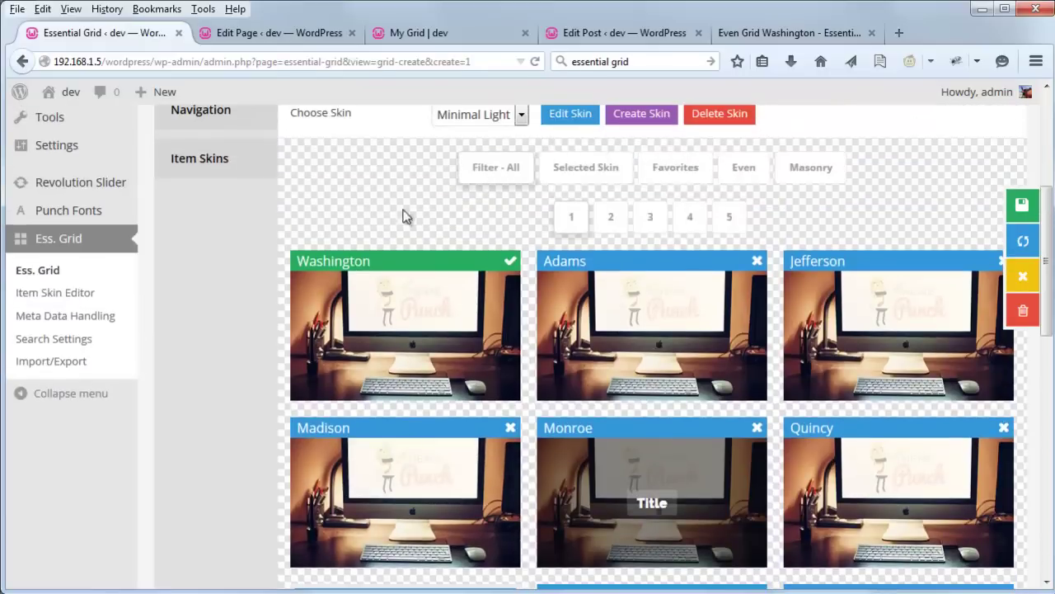
{"action": "left_click", "coordinate": [752, 35]}
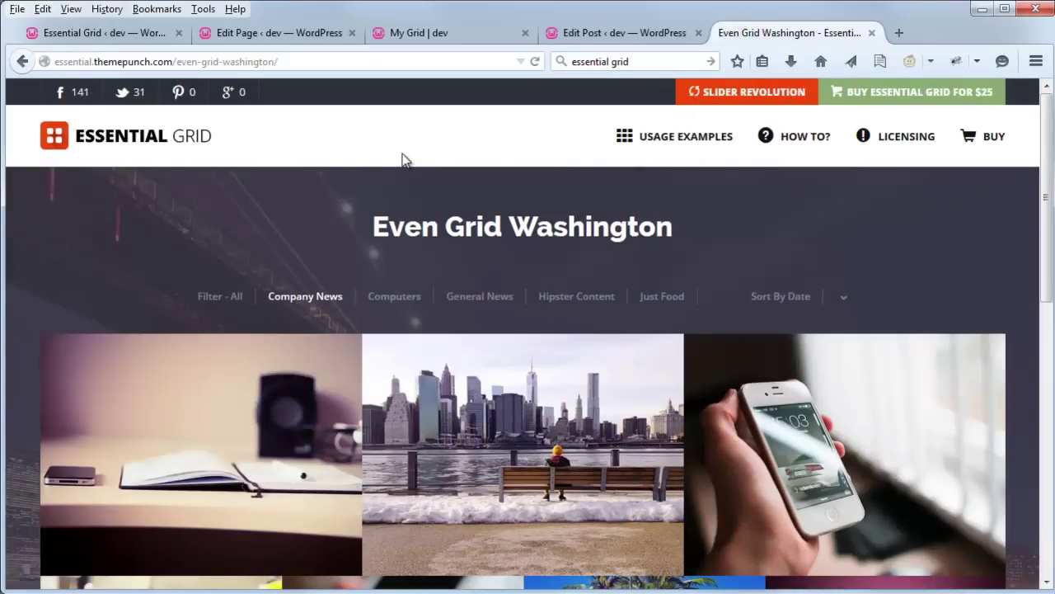
{"action": "mouse_move", "coordinate": [682, 143]}
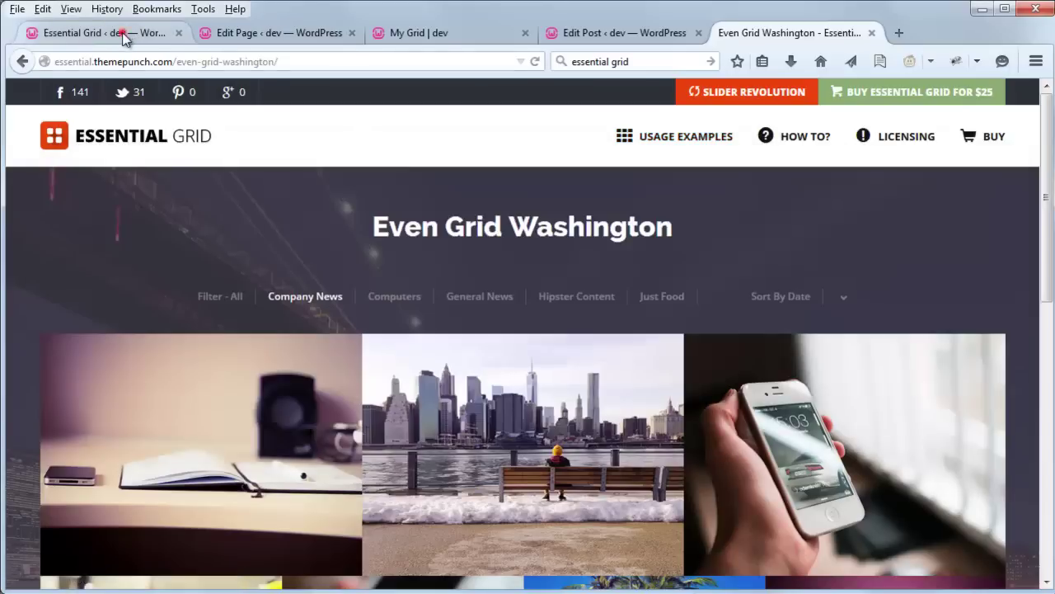
Step: Choose the GeorgeBush item skin from page 5 of the skin previews
{"action": "left_click", "coordinate": [122, 35]}
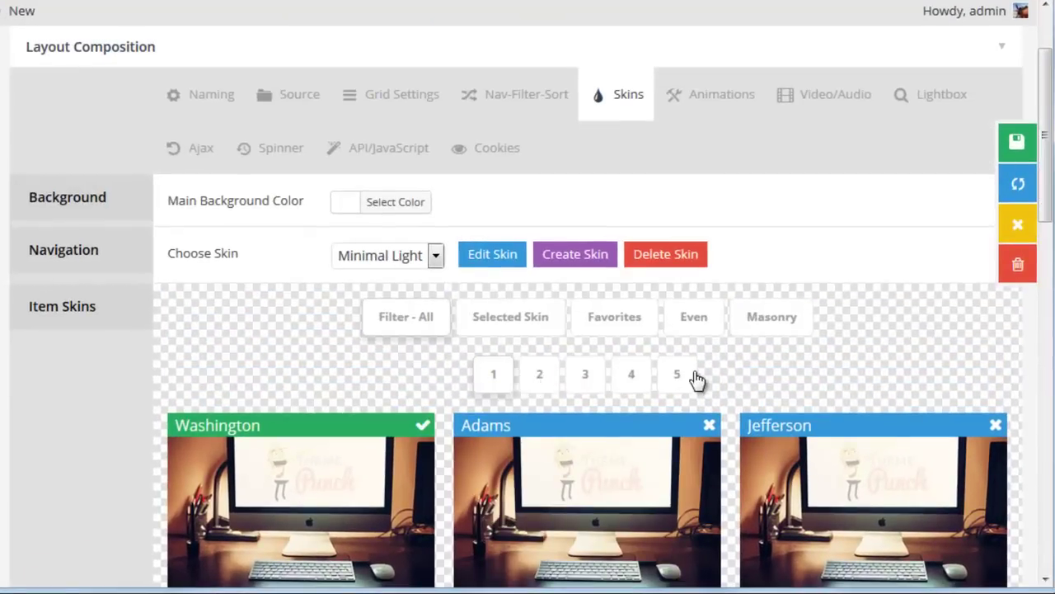
{"action": "left_click", "coordinate": [685, 376]}
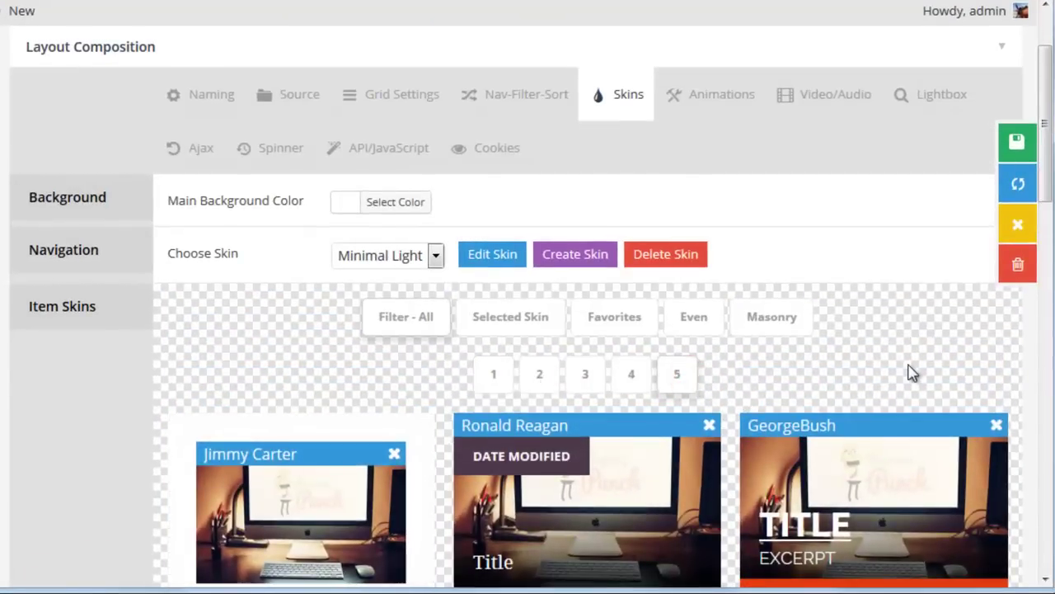
{"action": "scroll", "coordinate": [913, 372], "scroll_direction": "down", "scroll_amount": 3}
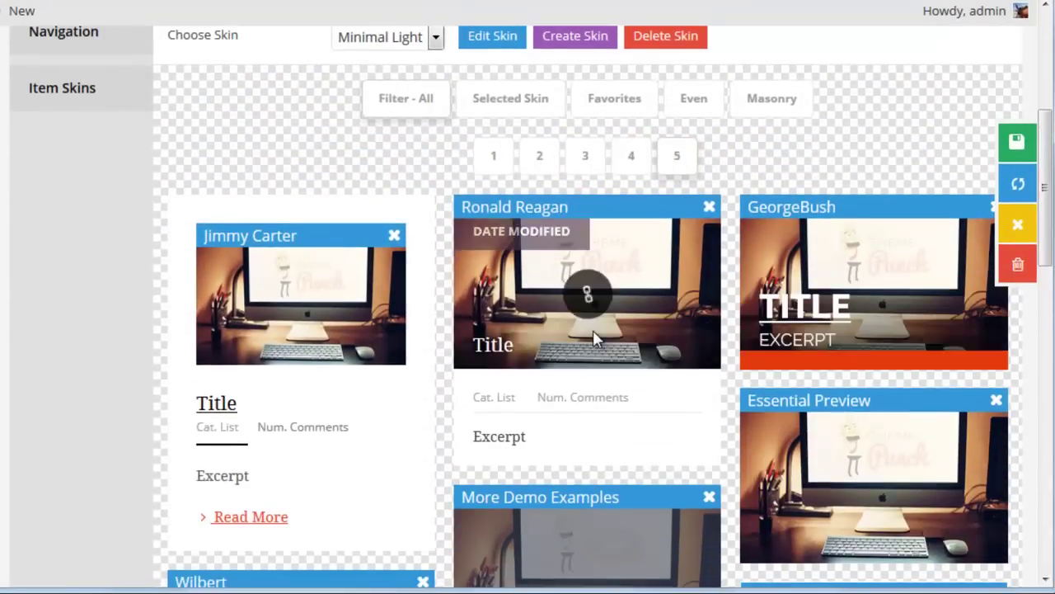
{"action": "scroll", "coordinate": [869, 126], "scroll_direction": "down", "scroll_amount": 2}
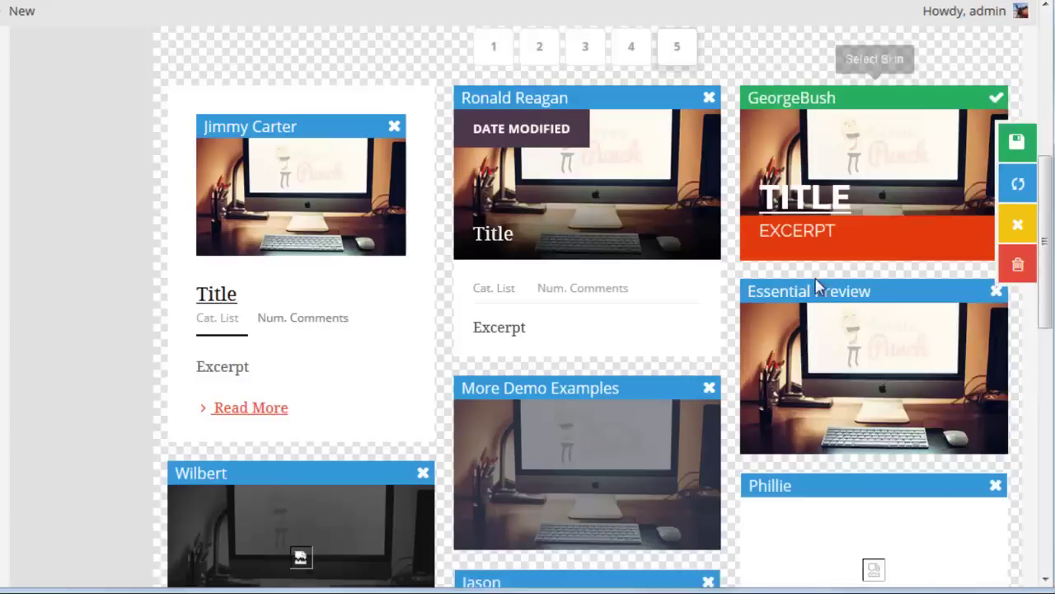
{"action": "scroll", "coordinate": [815, 280], "scroll_direction": "up", "scroll_amount": 3}
{"action": "scroll", "coordinate": [815, 288], "scroll_direction": "up", "scroll_amount": 1}
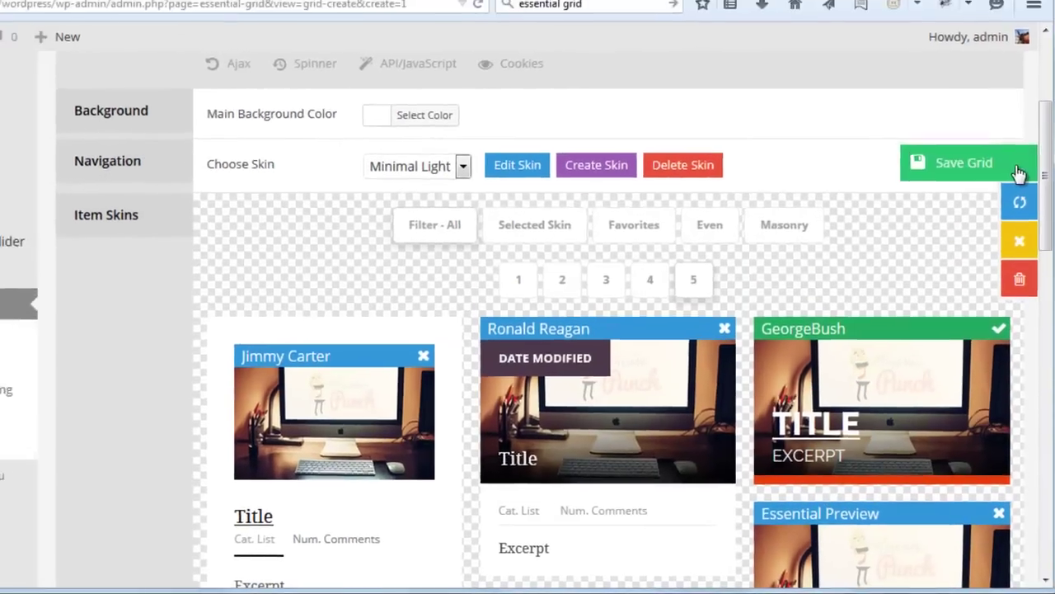
Step: Save the grid and reload the My Grid page
{"action": "left_click", "coordinate": [1016, 144]}
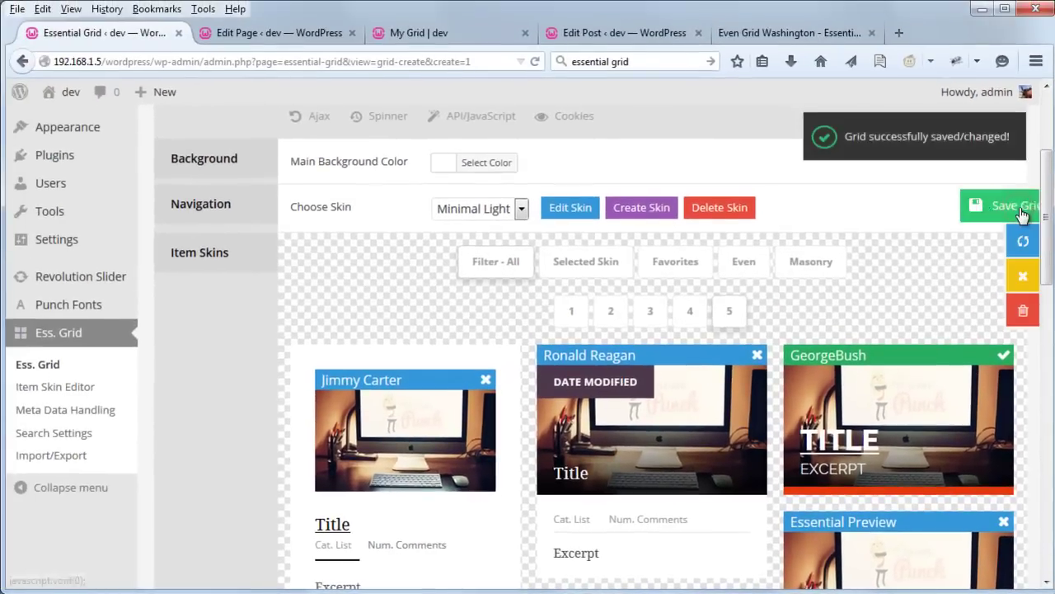
{"action": "left_click", "coordinate": [428, 34]}
{"action": "left_click", "coordinate": [536, 62]}
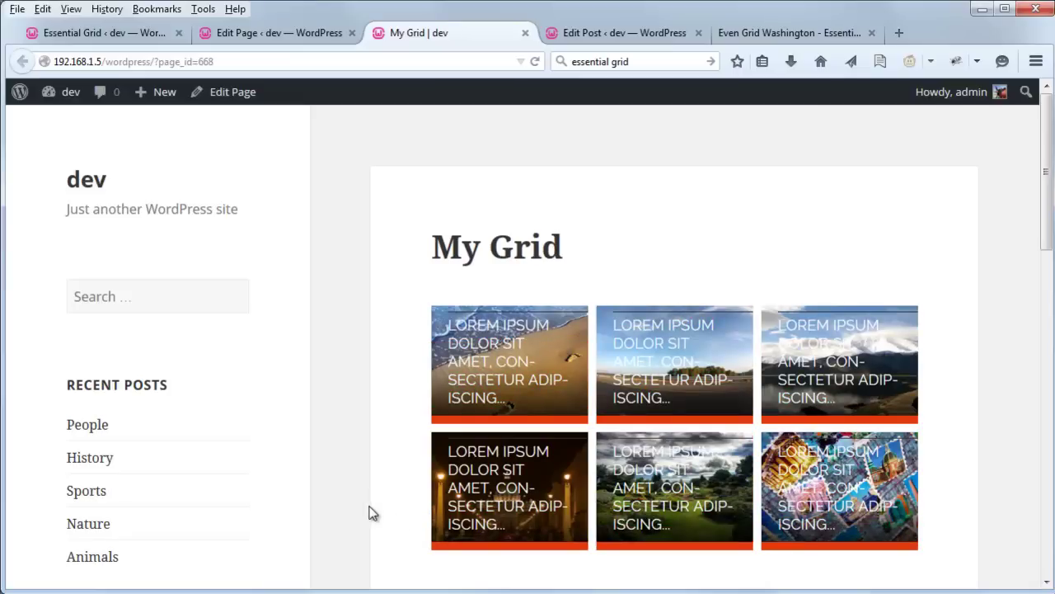
Step: Scroll down the My Grid page to inspect the GeorgeBush excerpt overlays and orange bars
{"action": "scroll", "coordinate": [384, 365], "scroll_direction": "down", "scroll_amount": 2}
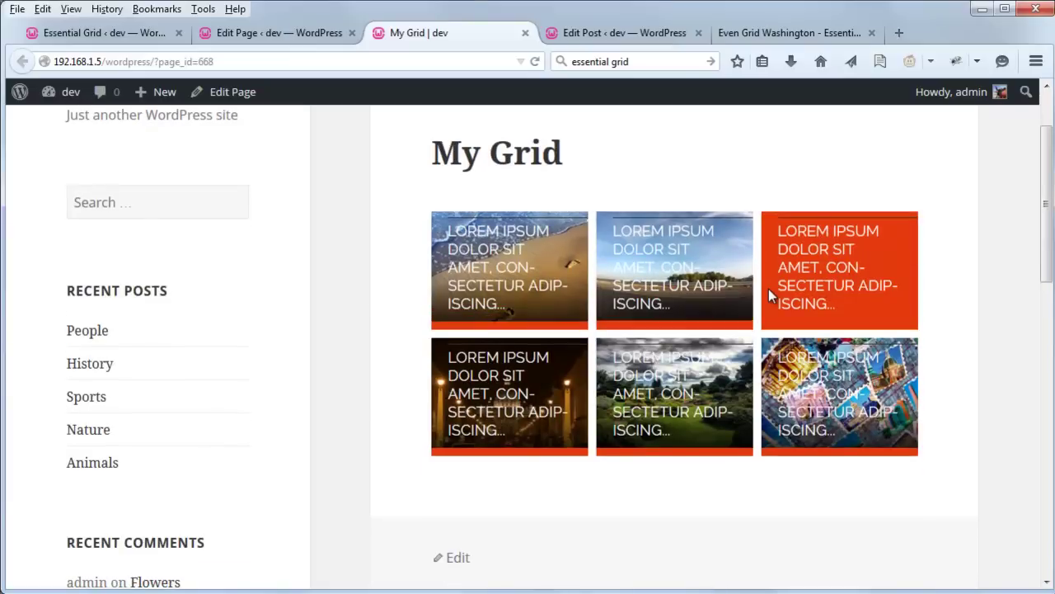
Step: Set the Desktop Large, Desktop Medium and Desktop Small column counts to 2
{"action": "left_click", "coordinate": [60, 38]}
{"action": "scroll", "coordinate": [336, 328], "scroll_direction": "up", "scroll_amount": 4}
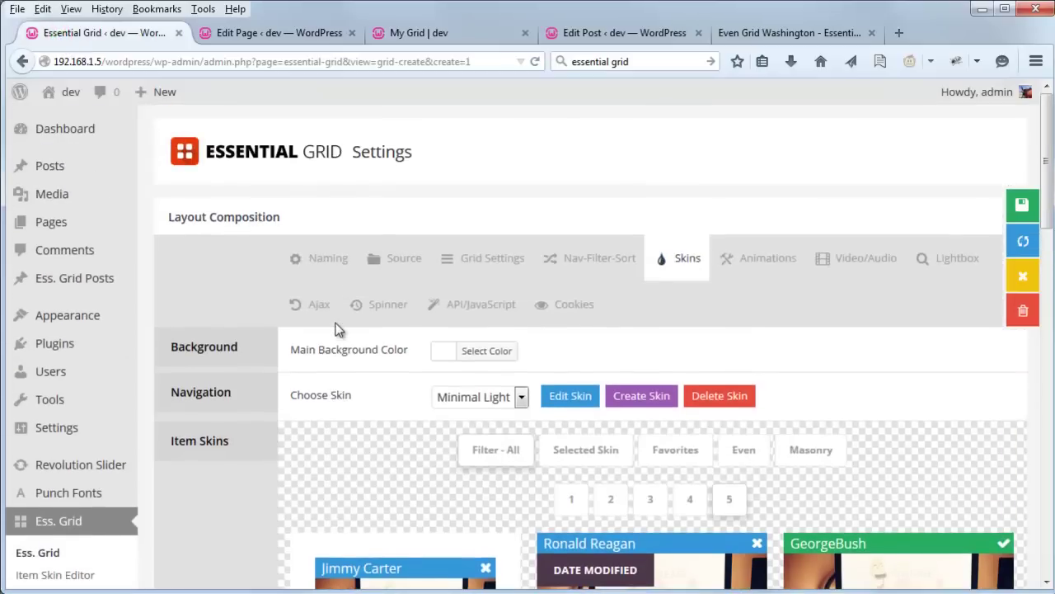
{"action": "left_click", "coordinate": [492, 261]}
{"action": "scroll", "coordinate": [742, 338], "scroll_direction": "down", "scroll_amount": 6}
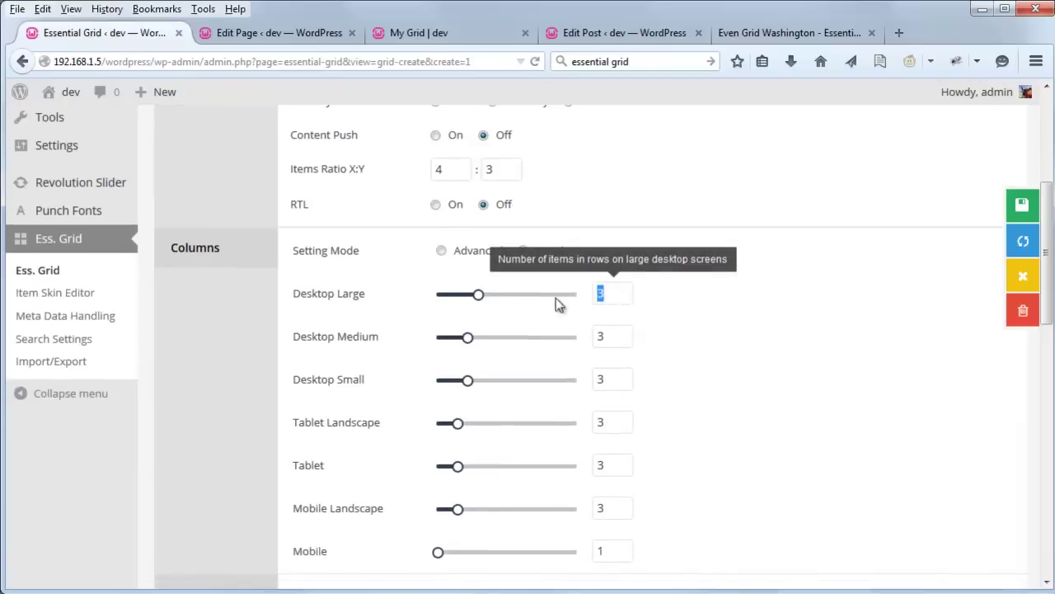
{"action": "type", "text": "2"}
{"action": "double_click", "coordinate": [620, 336]}
{"action": "type", "text": "2"}
{"action": "double_click", "coordinate": [613, 378]}
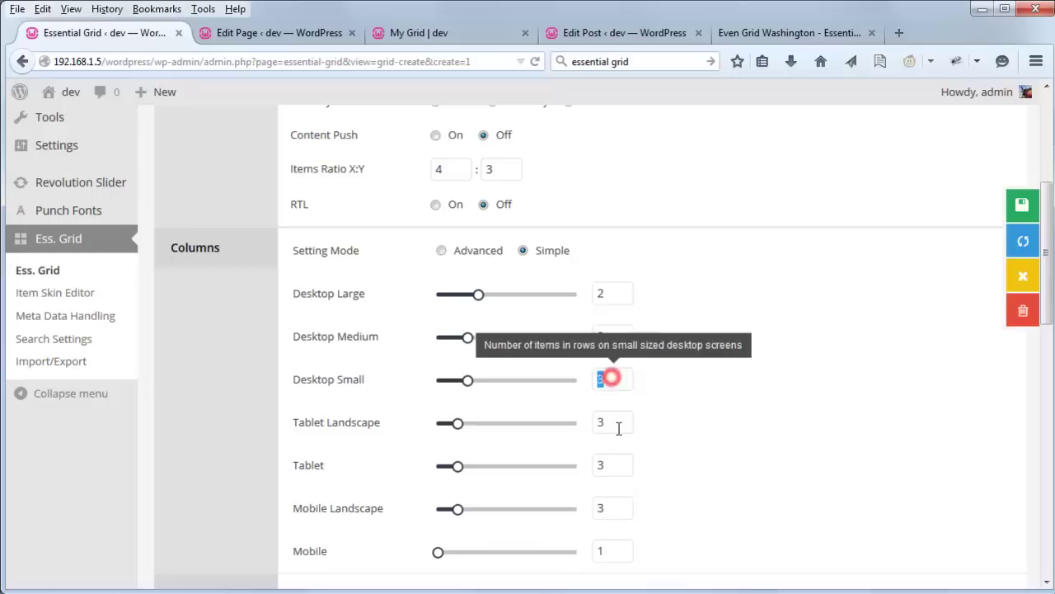
{"action": "type", "text": "2"}
Step: Set Tablet Landscape, Tablet and Mobile Landscape columns to 2 and save the grid
{"action": "double_click", "coordinate": [615, 422]}
{"action": "type", "text": "2"}
{"action": "double_click", "coordinate": [613, 466]}
{"action": "type", "text": "2"}
{"action": "double_click", "coordinate": [604, 510]}
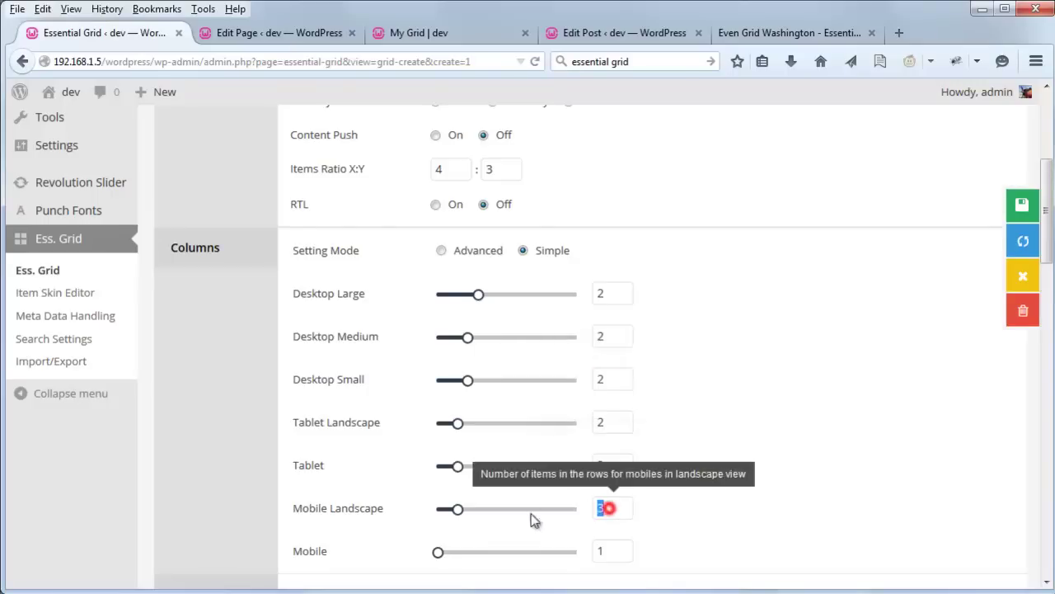
{"action": "type", "text": "2"}
{"action": "left_click", "coordinate": [1021, 206]}
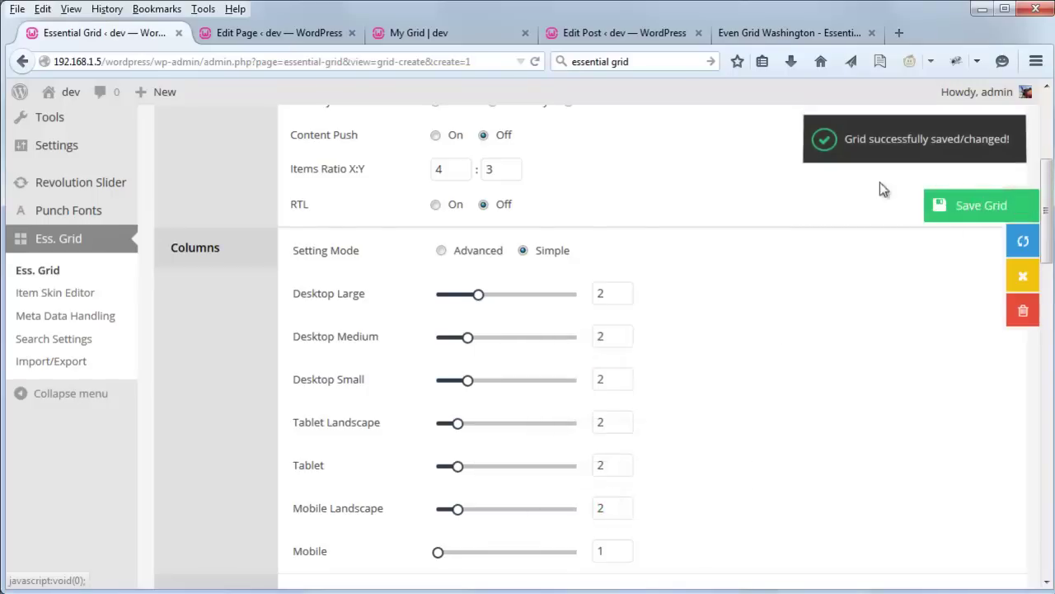
Step: Reload the My Grid page and check the tiles now sit two per row
{"action": "left_click", "coordinate": [412, 35]}
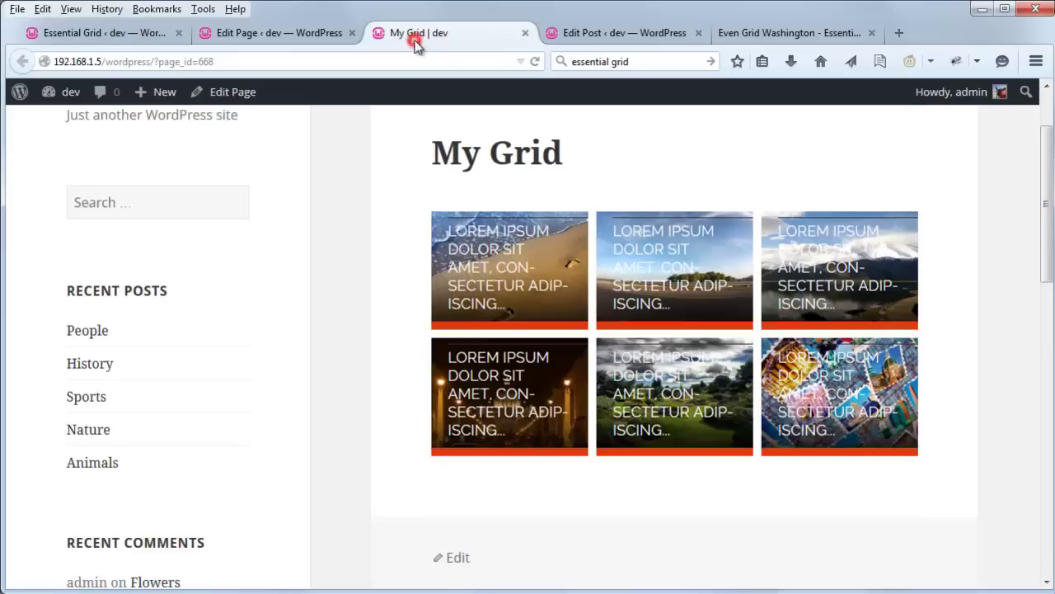
{"action": "left_click", "coordinate": [535, 61]}
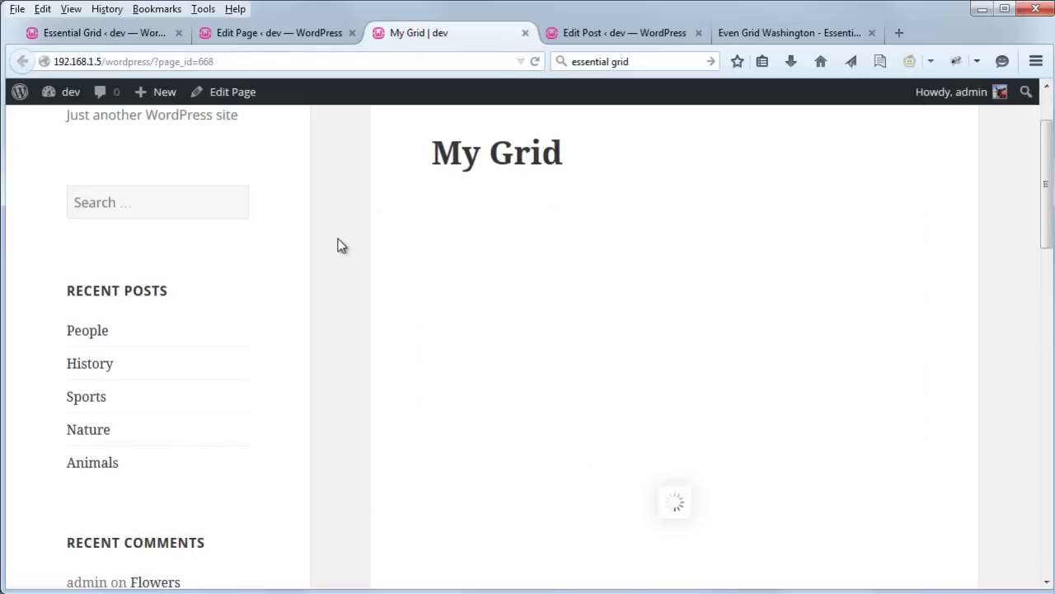
{"action": "scroll", "coordinate": [326, 280], "scroll_direction": "down", "scroll_amount": 3}
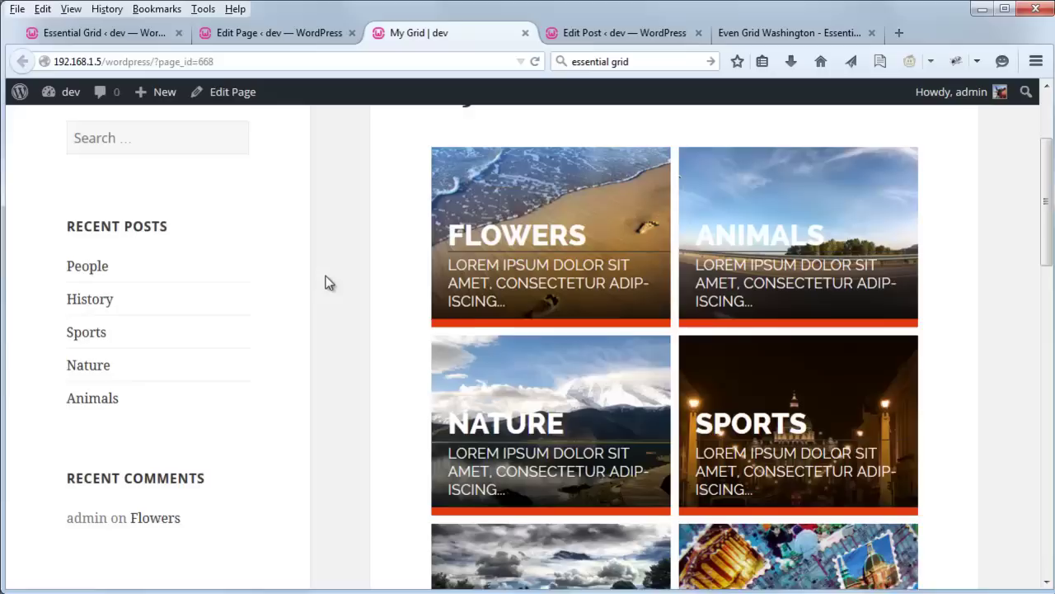
{"action": "scroll", "coordinate": [328, 285], "scroll_direction": "up", "scroll_amount": 3}
{"action": "scroll", "coordinate": [325, 286], "scroll_direction": "up", "scroll_amount": 3}
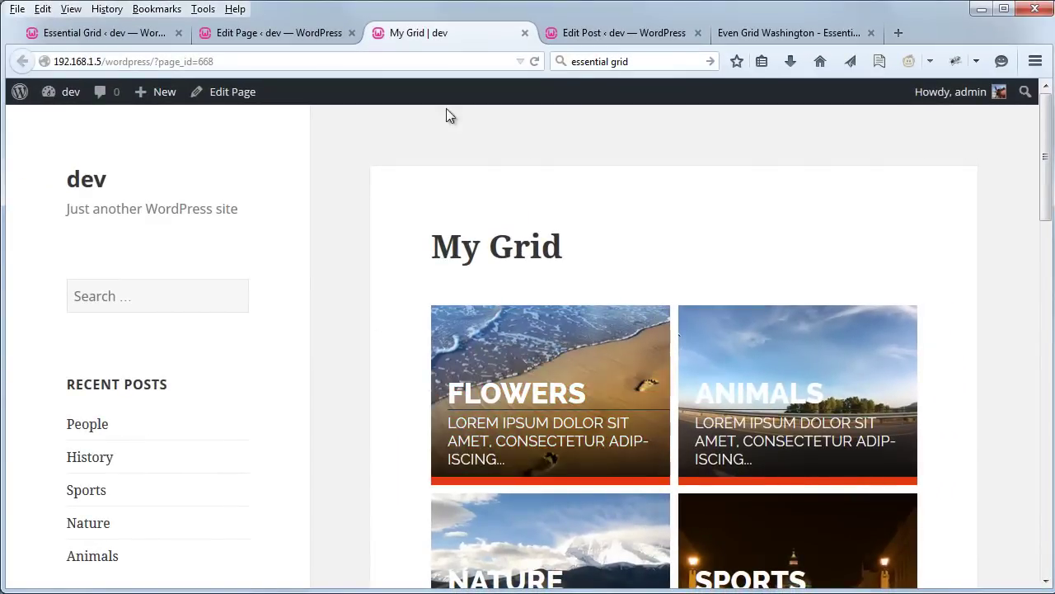
Step: Check the People post's lorem ipsum body text, then view the live My Grid page
{"action": "left_click", "coordinate": [589, 33]}
{"action": "triple_click", "coordinate": [449, 333]}
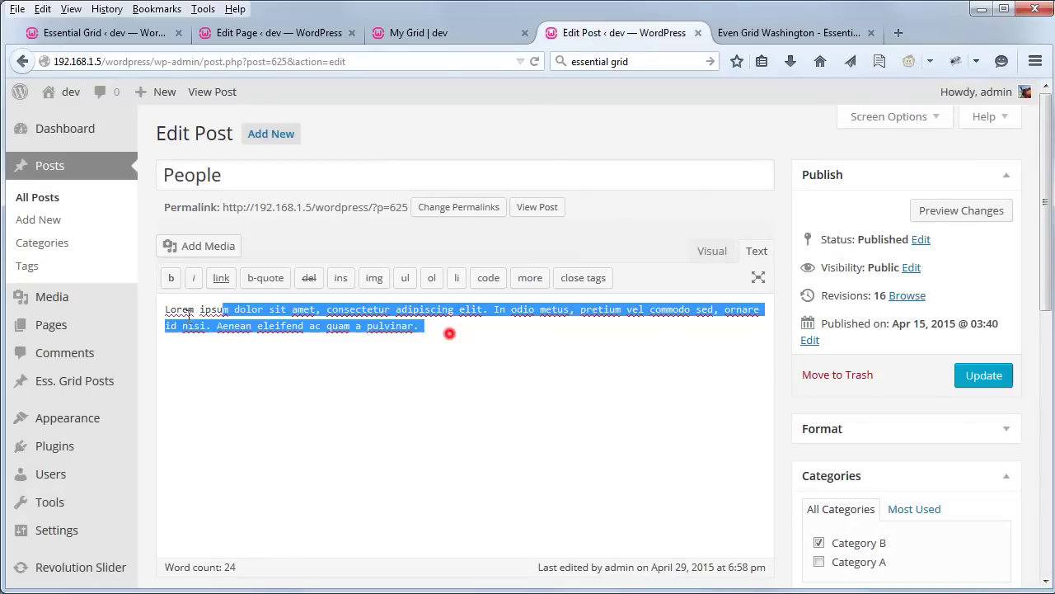
{"action": "left_click", "coordinate": [486, 334]}
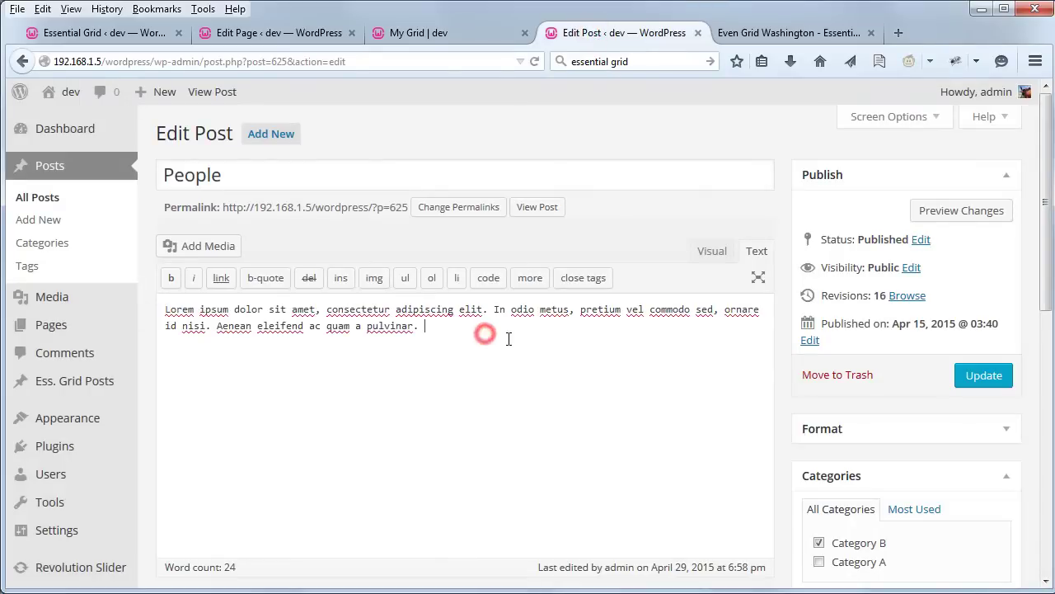
{"action": "left_click", "coordinate": [430, 40]}
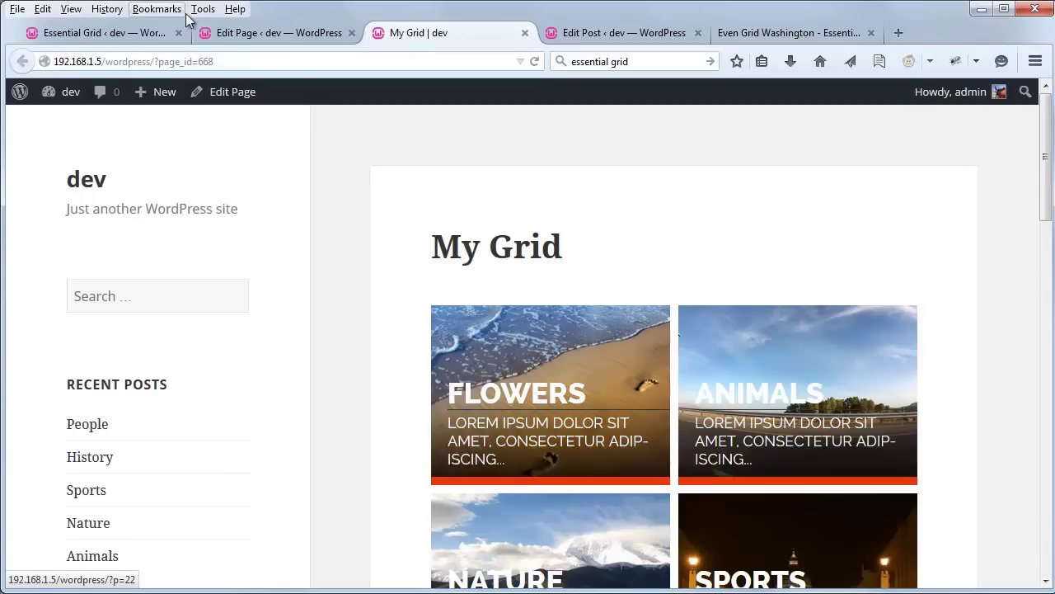
Step: Switch My Grid's source to 'Custom Grid (Editor Below)' and scroll to the empty Add Items area
{"action": "left_click", "coordinate": [109, 36]}
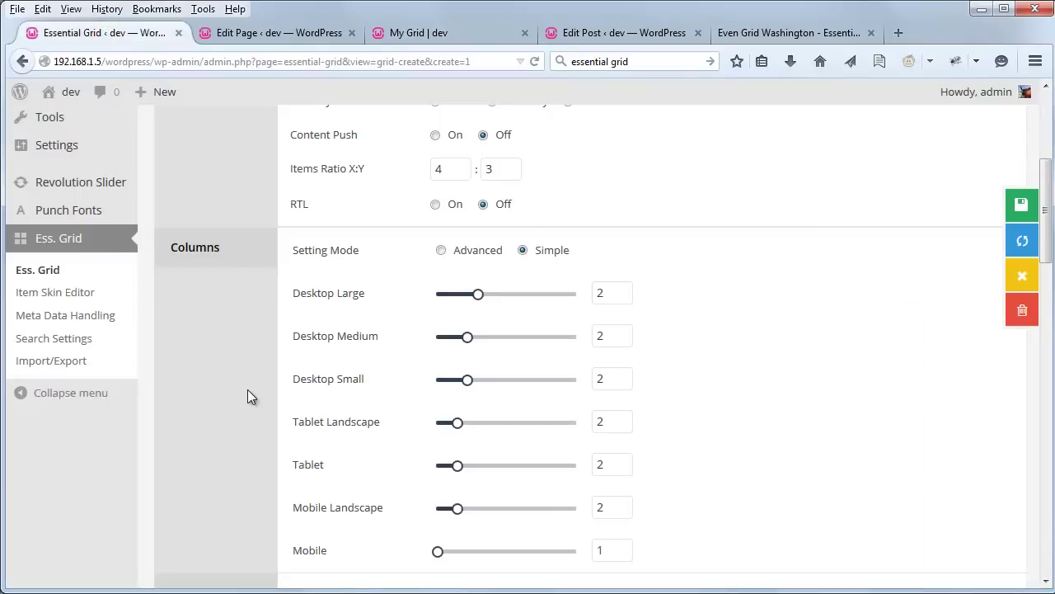
{"action": "scroll", "coordinate": [317, 423], "scroll_direction": "up", "scroll_amount": 6}
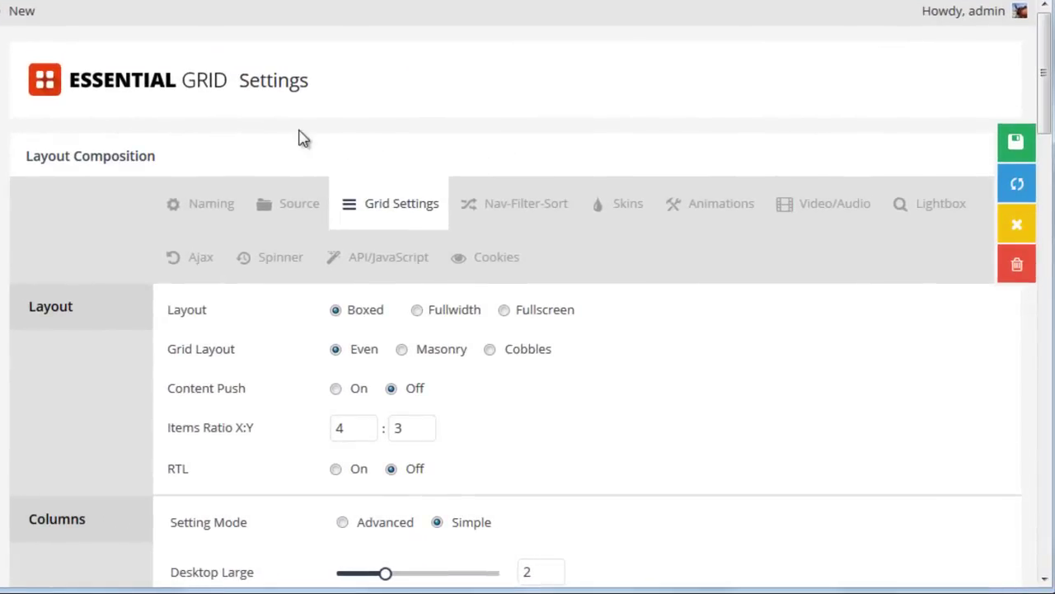
{"action": "left_click", "coordinate": [289, 212]}
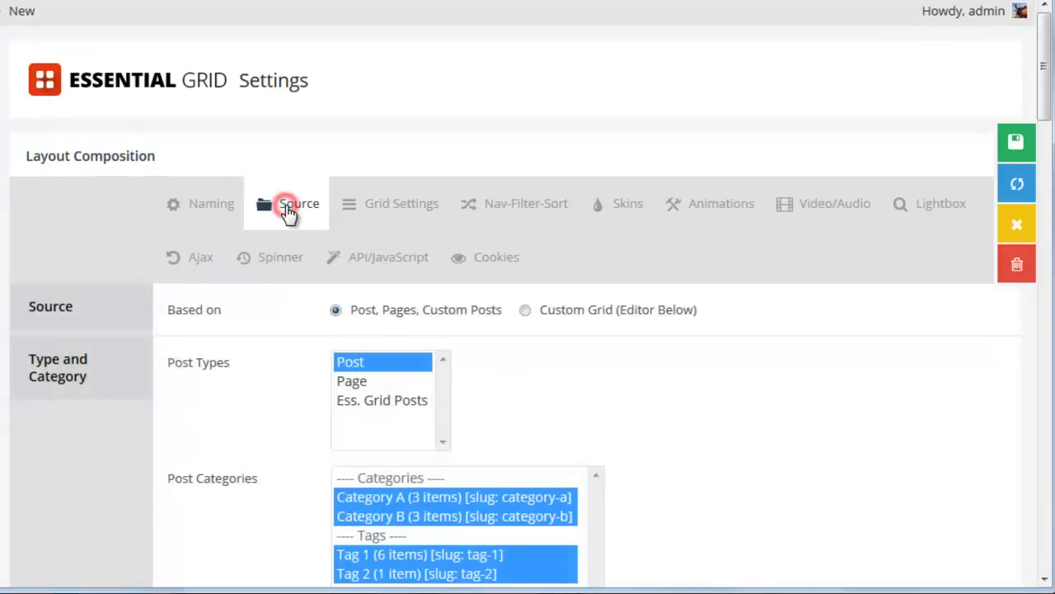
{"action": "scroll", "coordinate": [836, 390], "scroll_direction": "down", "scroll_amount": 1}
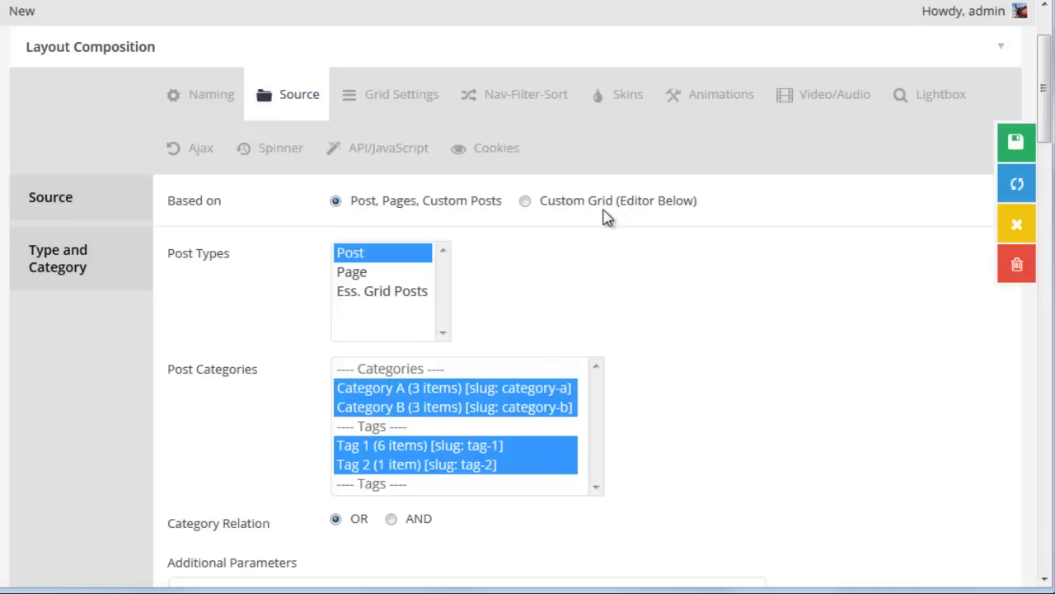
{"action": "left_click", "coordinate": [527, 203]}
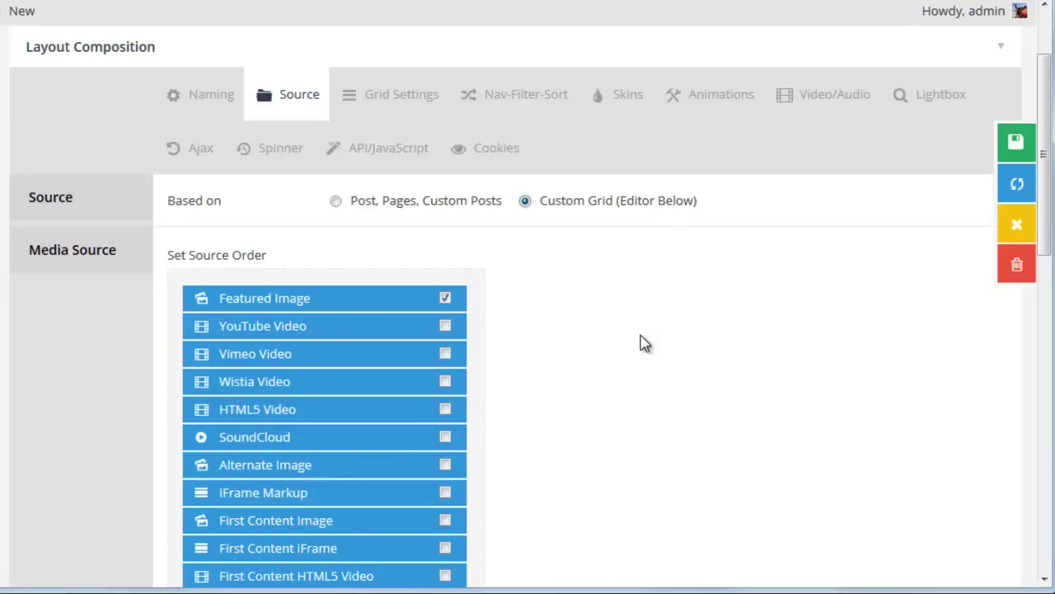
{"action": "scroll", "coordinate": [645, 344], "scroll_direction": "down", "scroll_amount": 6}
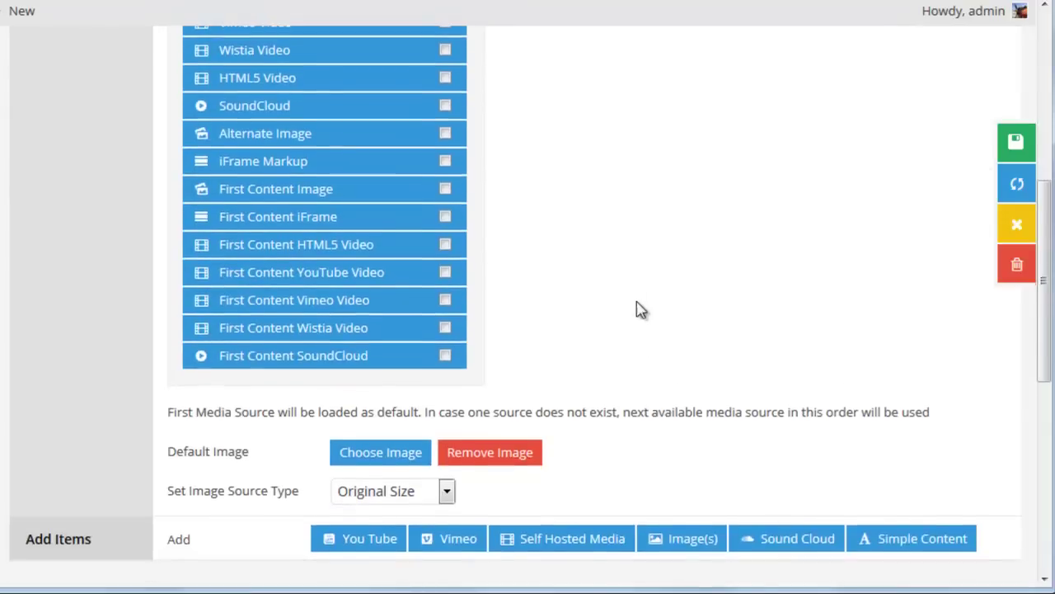
{"action": "scroll", "coordinate": [624, 227], "scroll_direction": "down", "scroll_amount": 1}
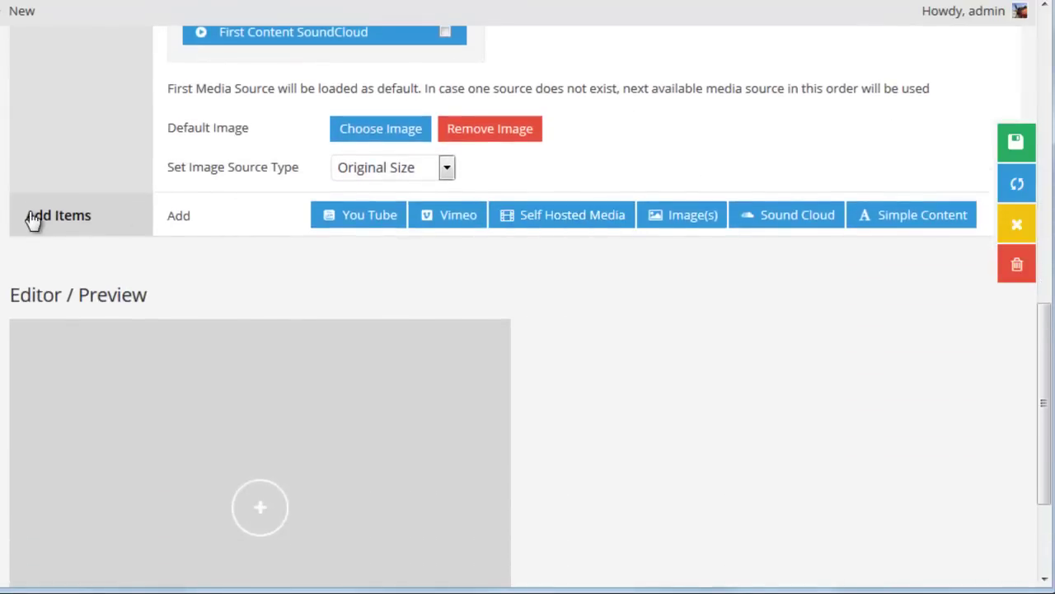
Step: Bulk-select six library photos: kenburns4 lake, glasses, watches, beach footprints, open road, Rome night street
{"action": "left_click", "coordinate": [679, 230]}
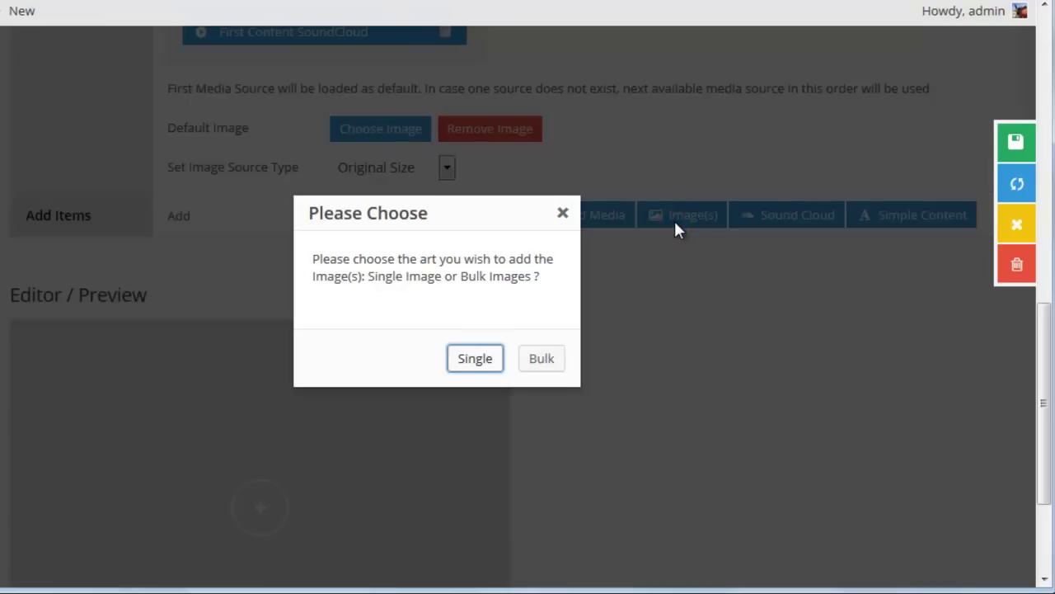
{"action": "left_click", "coordinate": [542, 362]}
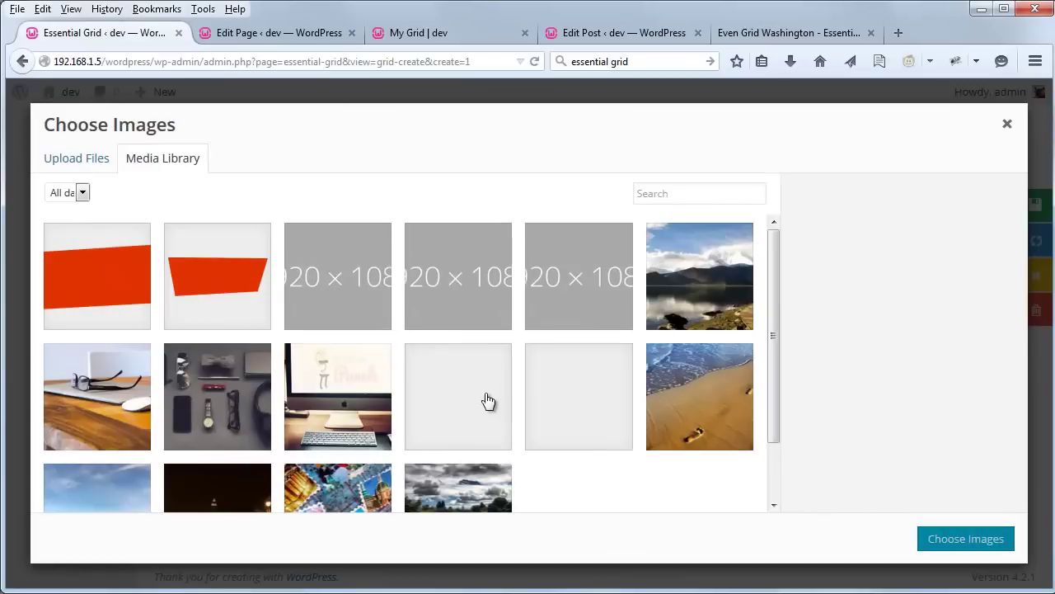
{"action": "left_click", "coordinate": [697, 247]}
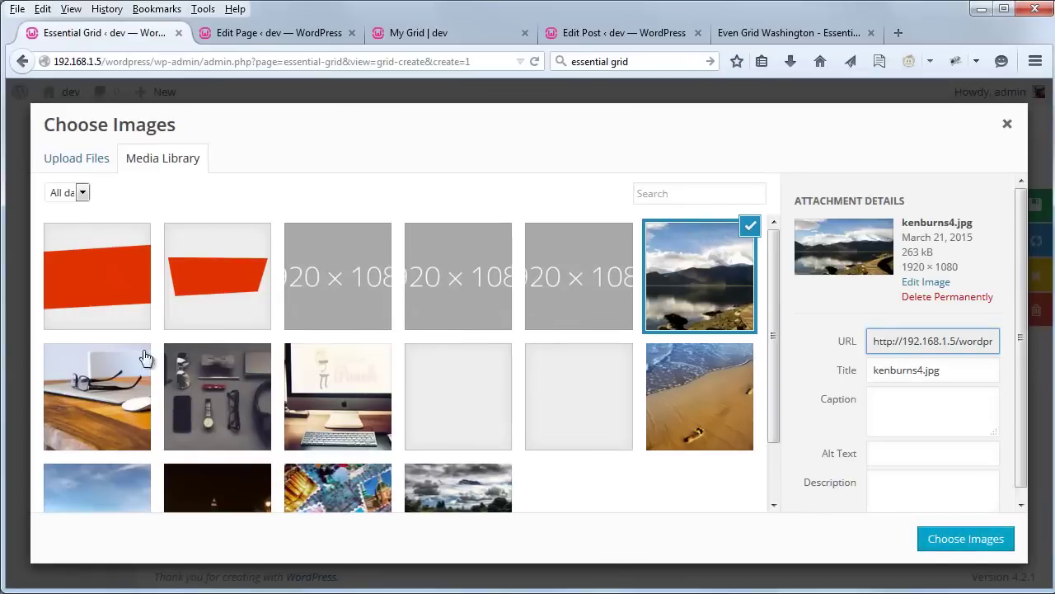
{"action": "left_click", "coordinate": [101, 394]}
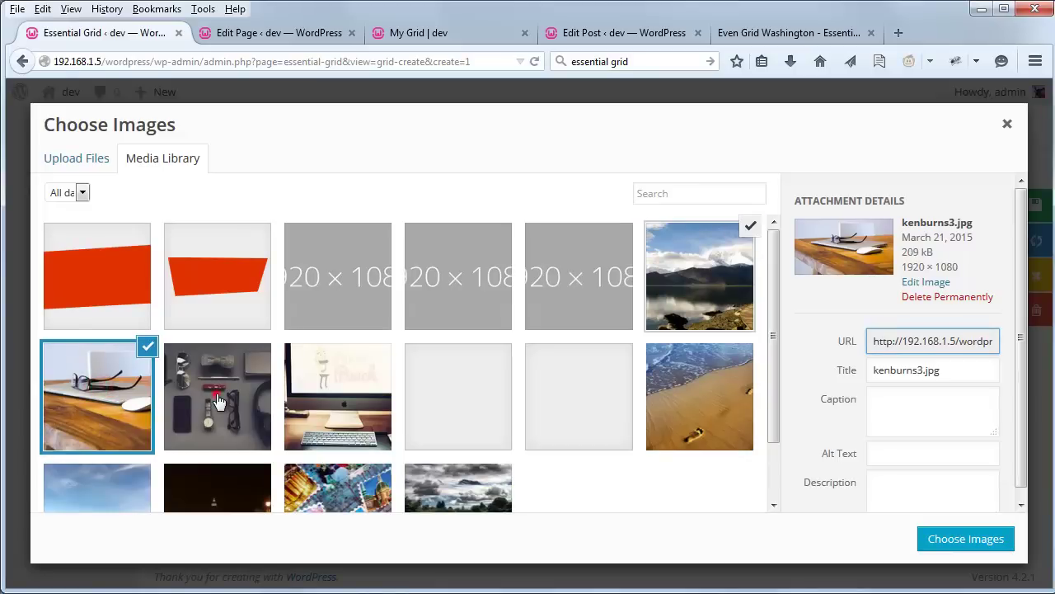
{"action": "left_click", "coordinate": [213, 402]}
{"action": "left_click", "coordinate": [729, 398]}
{"action": "scroll", "coordinate": [722, 397], "scroll_direction": "down", "scroll_amount": 2}
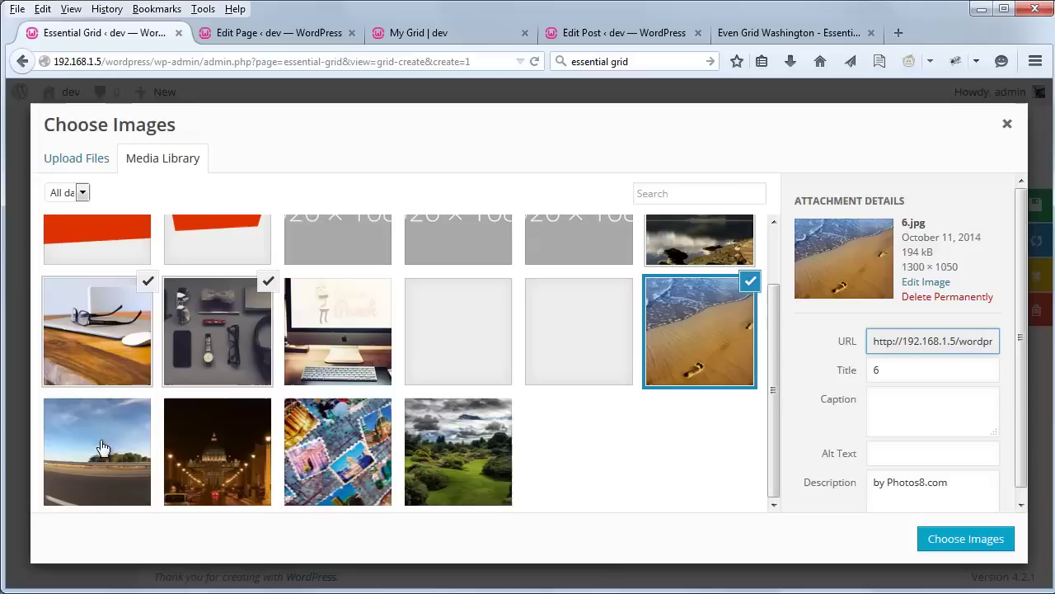
{"action": "scroll", "coordinate": [726, 352], "scroll_direction": "up", "scroll_amount": 2}
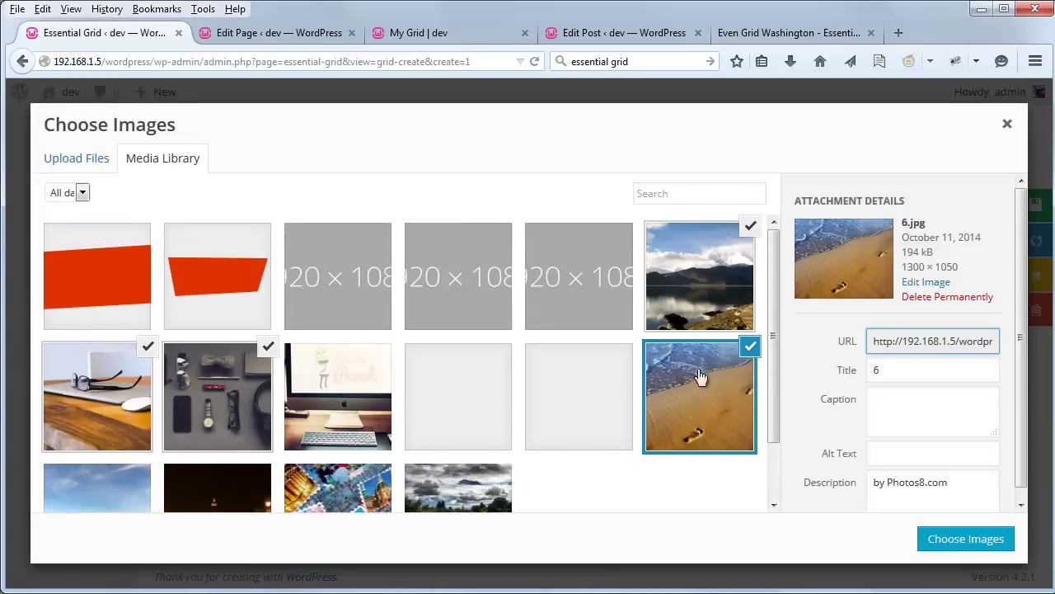
{"action": "scroll", "coordinate": [103, 388], "scroll_direction": "down", "scroll_amount": 2}
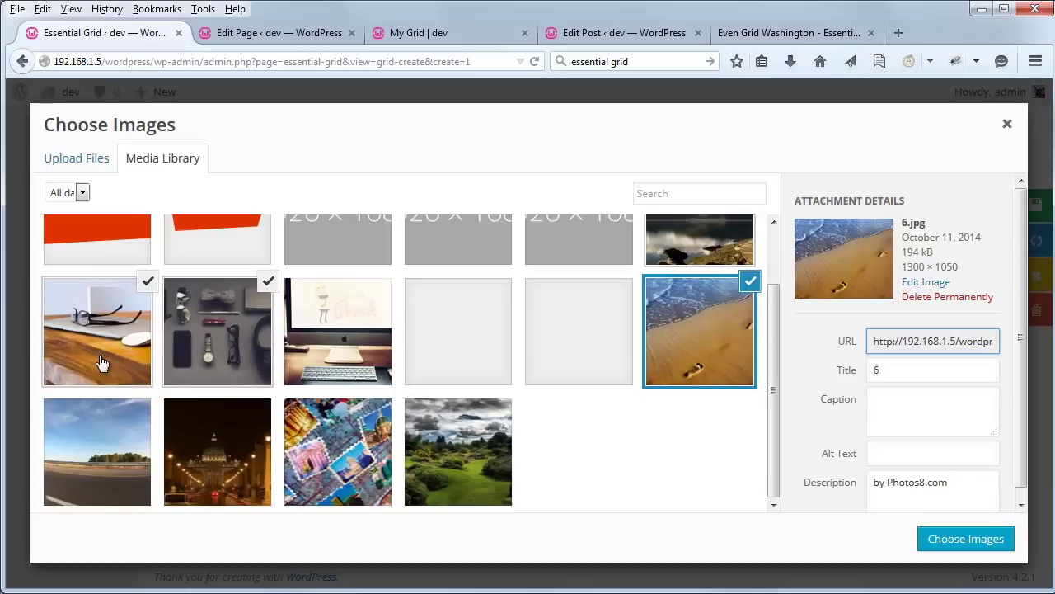
{"action": "left_click", "coordinate": [110, 450]}
{"action": "left_click", "coordinate": [235, 458]}
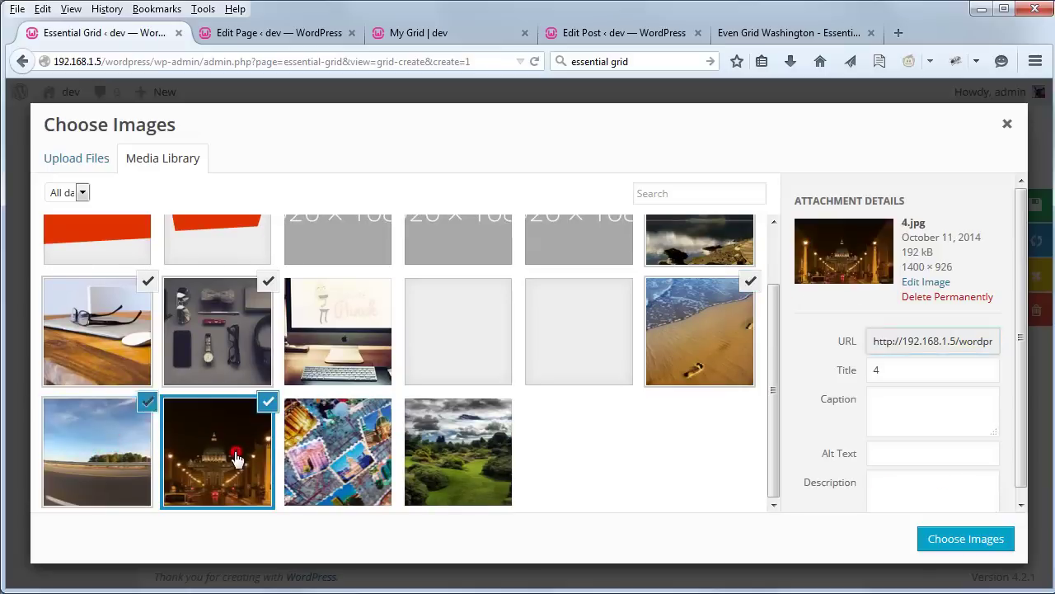
Step: Insert the six selected photos into the grid and review the Editor / Preview cards
{"action": "left_click", "coordinate": [957, 541]}
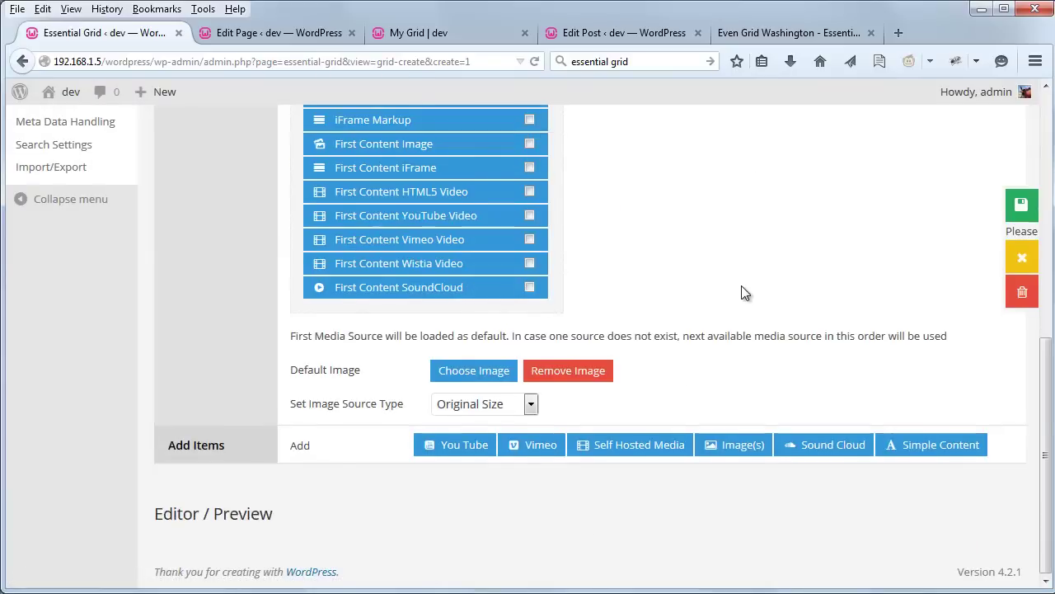
{"action": "scroll", "coordinate": [726, 239], "scroll_direction": "down", "scroll_amount": 6}
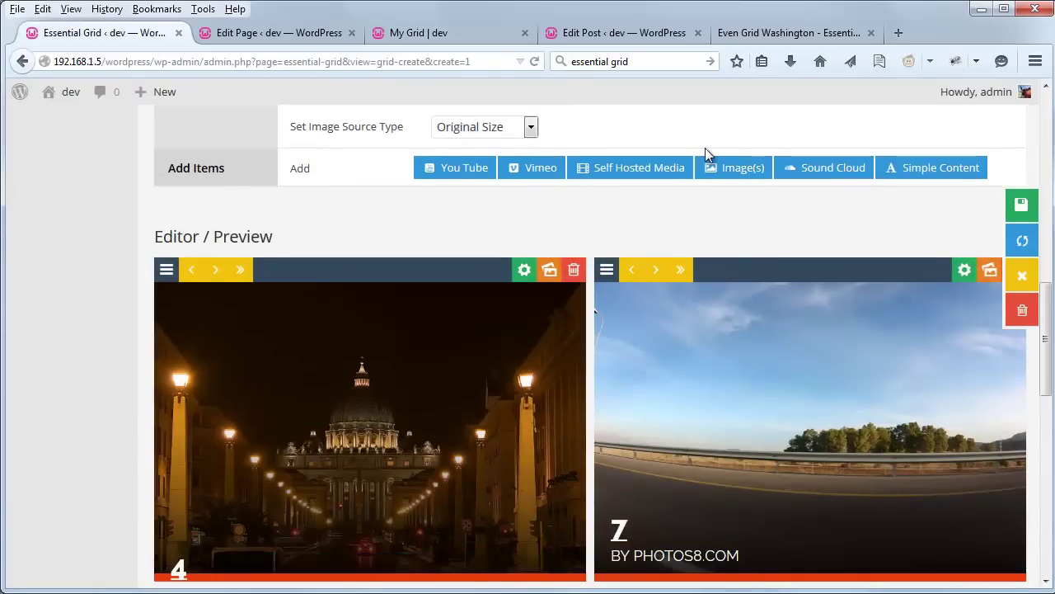
{"action": "scroll", "coordinate": [712, 315], "scroll_direction": "down", "scroll_amount": 14}
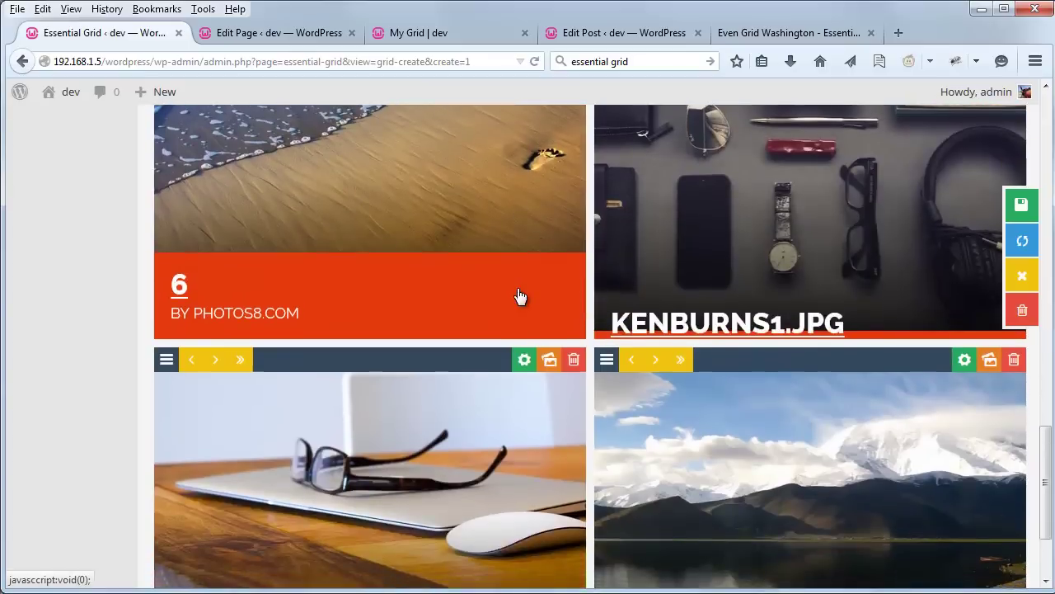
{"action": "scroll", "coordinate": [432, 351], "scroll_direction": "up", "scroll_amount": 6}
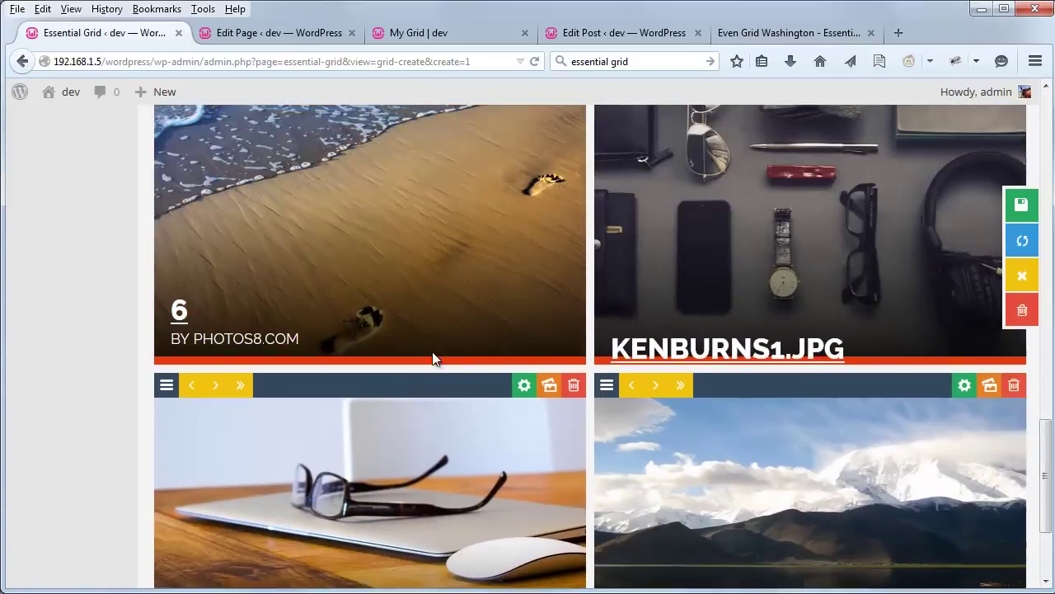
{"action": "scroll", "coordinate": [432, 352], "scroll_direction": "up", "scroll_amount": 5}
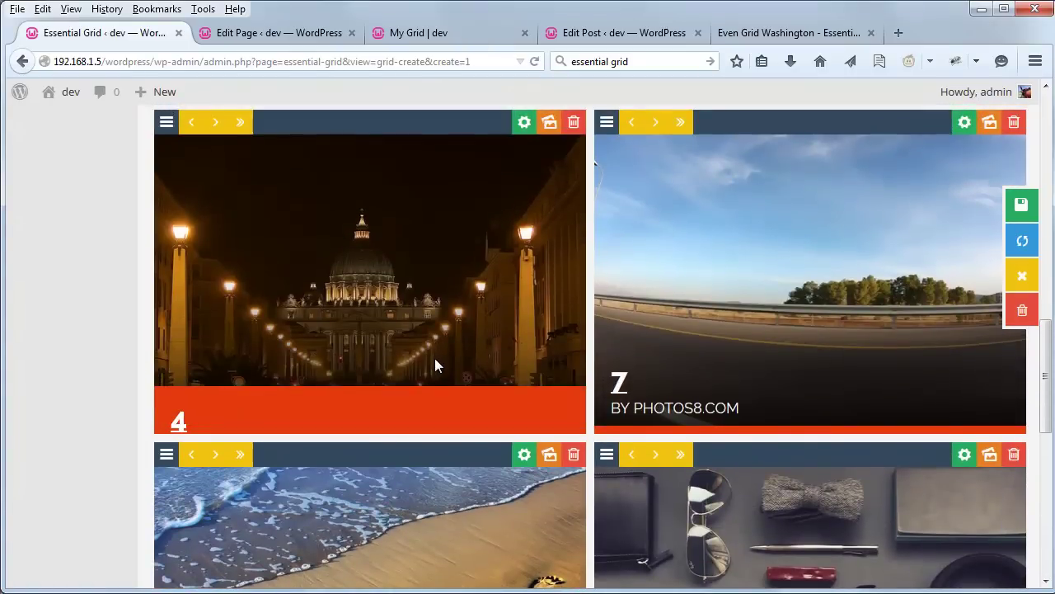
{"action": "scroll", "coordinate": [434, 371], "scroll_direction": "up", "scroll_amount": 1}
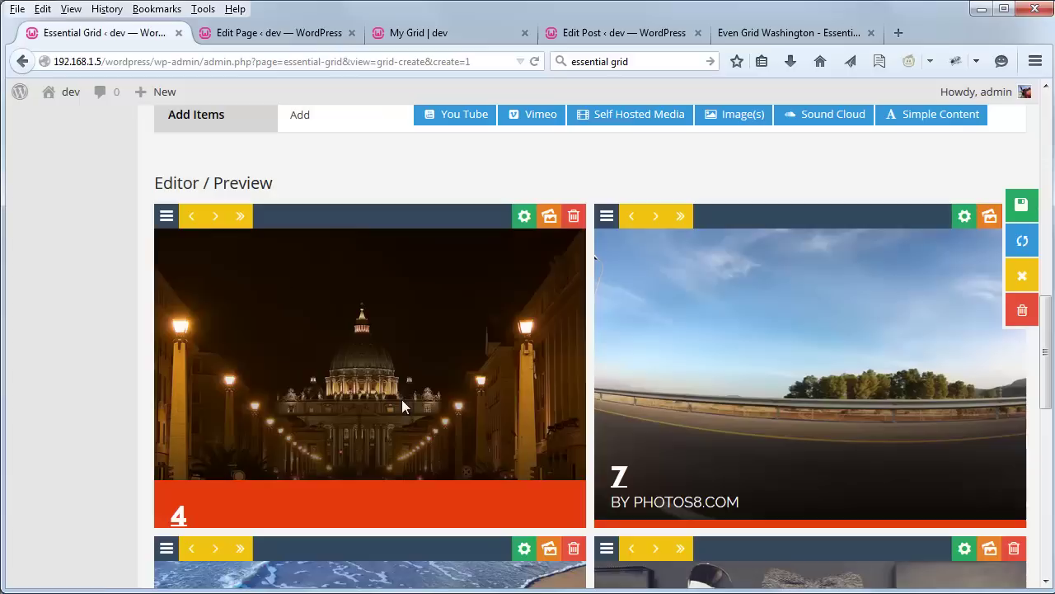
{"action": "scroll", "coordinate": [372, 413], "scroll_direction": "up", "scroll_amount": 2}
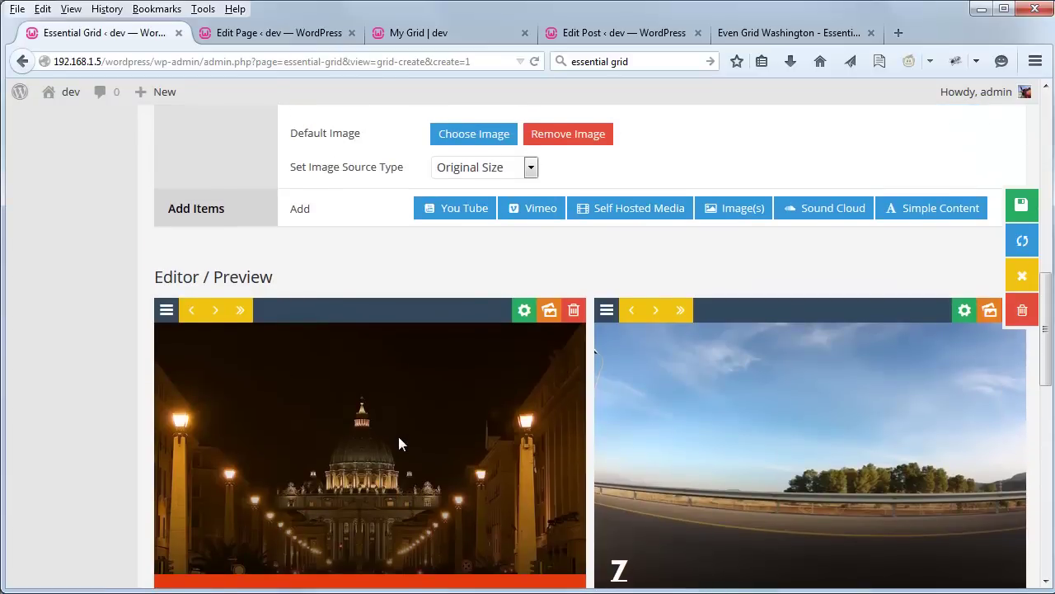
{"action": "scroll", "coordinate": [397, 435], "scroll_direction": "down", "scroll_amount": 6}
{"action": "scroll", "coordinate": [395, 417], "scroll_direction": "down", "scroll_amount": 5}
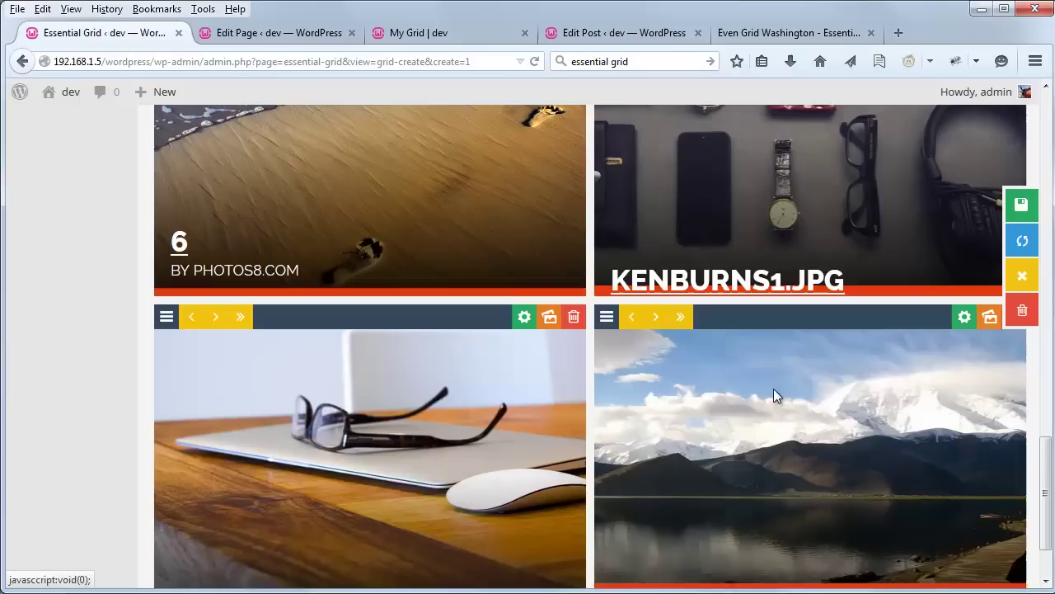
{"action": "scroll", "coordinate": [722, 430], "scroll_direction": "up", "scroll_amount": 10}
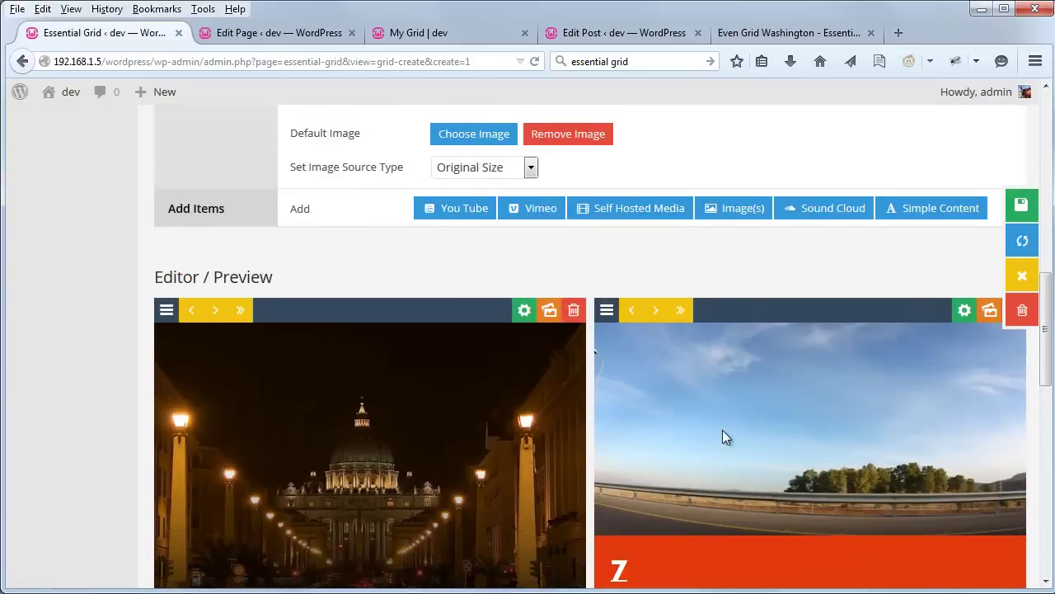
{"action": "scroll", "coordinate": [409, 415], "scroll_direction": "down", "scroll_amount": 2}
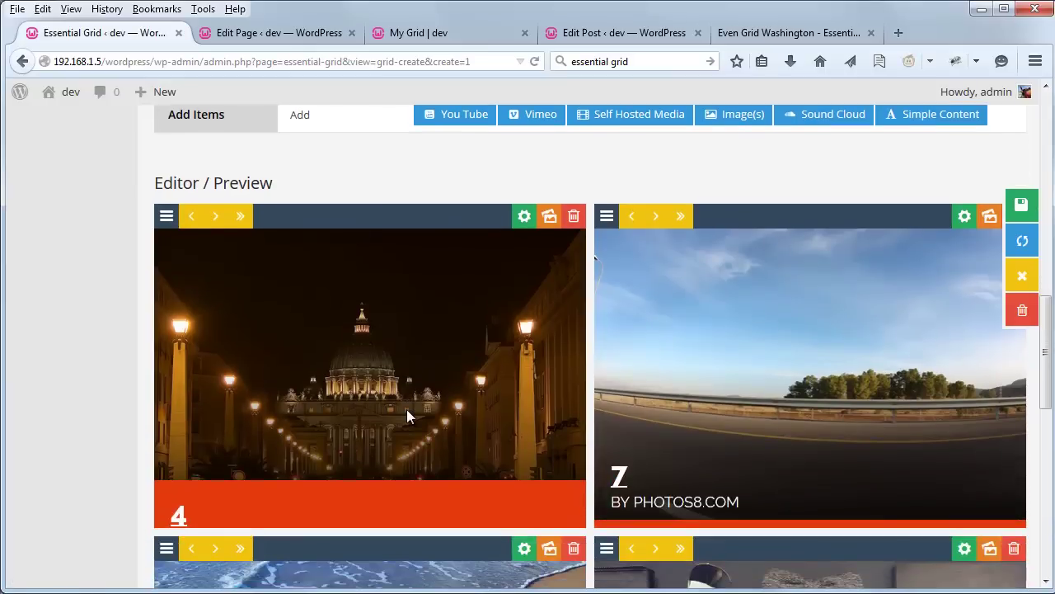
{"action": "scroll", "coordinate": [406, 409], "scroll_direction": "down", "scroll_amount": 8}
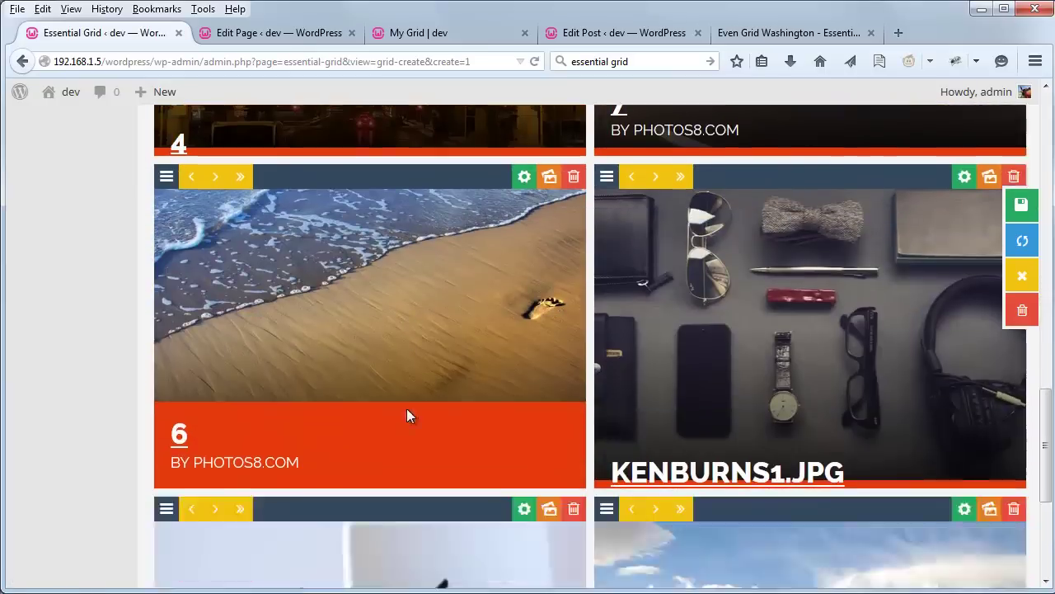
{"action": "scroll", "coordinate": [407, 417], "scroll_direction": "up", "scroll_amount": 8}
{"action": "scroll", "coordinate": [417, 417], "scroll_direction": "up", "scroll_amount": 2}
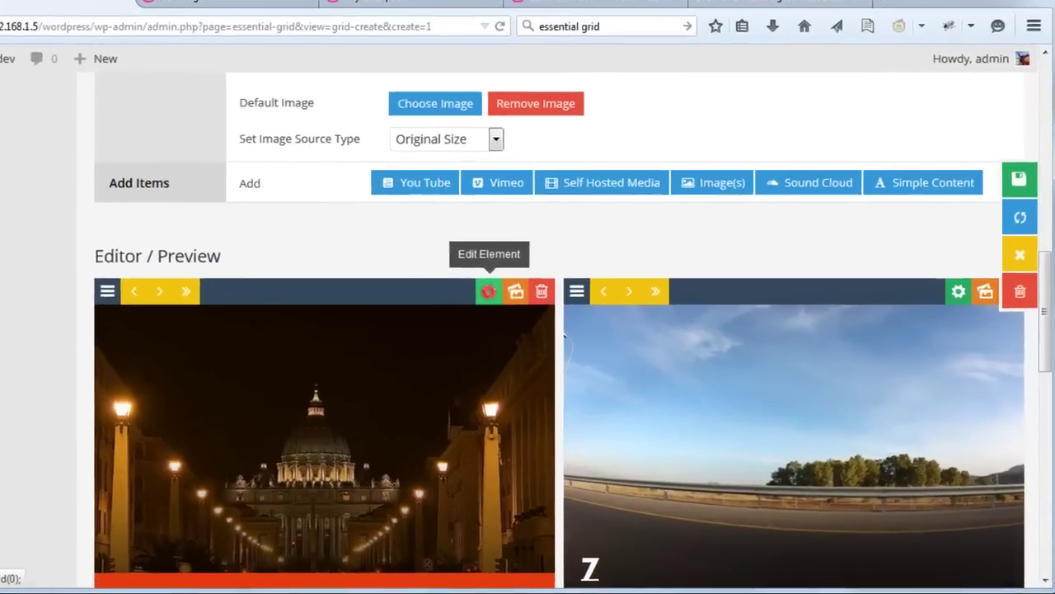
Step: Open the Rome night item's settings and retitle it from '4' to 'My First Grid Item'
{"action": "left_click", "coordinate": [526, 311]}
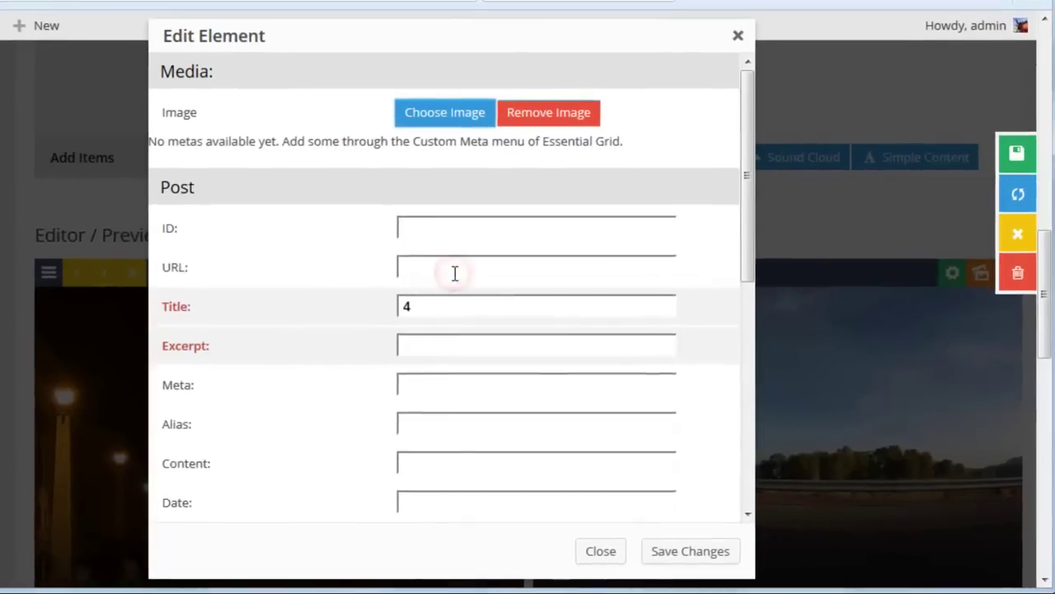
{"action": "scroll", "coordinate": [330, 318], "scroll_direction": "down", "scroll_amount": 1}
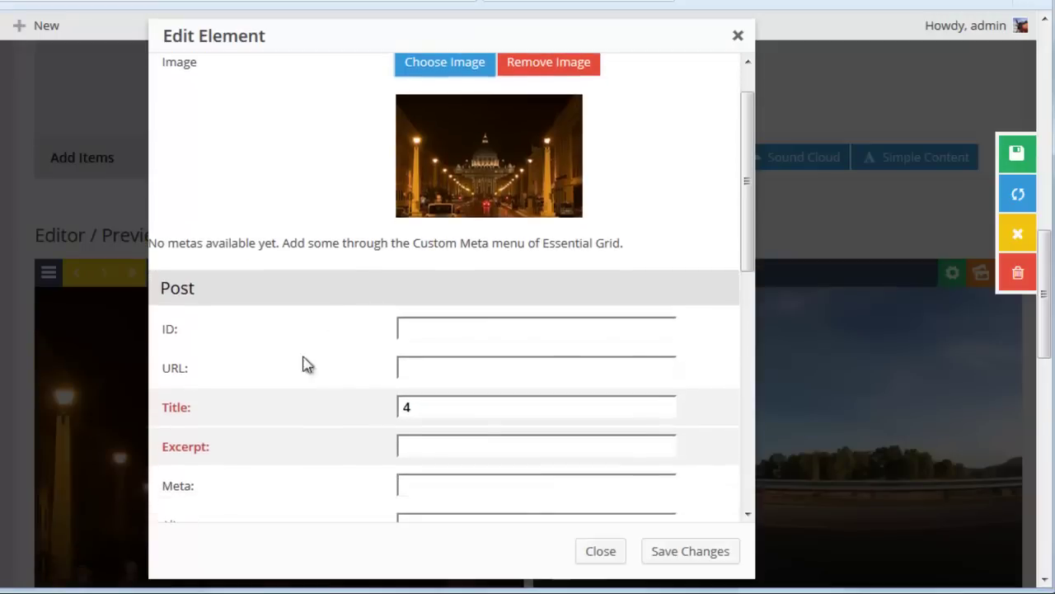
{"action": "left_click", "coordinate": [417, 409]}
{"action": "key", "text": "BackSpace"}
{"action": "type", "text": "My First Grid Item"}
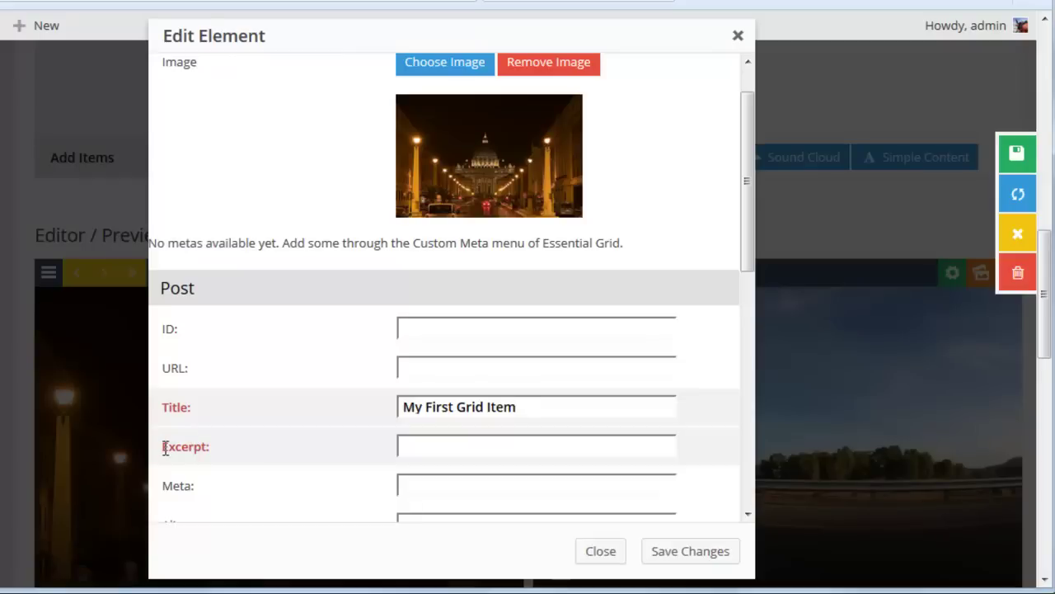
Step: Give the item the excerpt 'Some Custom Text as Well' and save the changes
{"action": "left_click", "coordinate": [473, 445]}
{"action": "type", "text": "Some Custom Text as Well"}
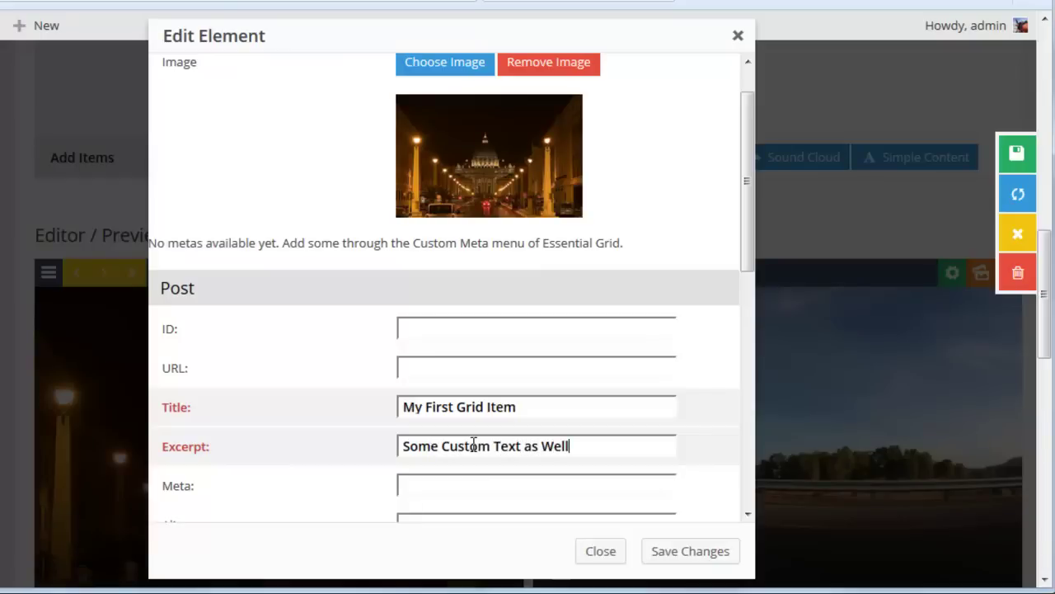
{"action": "scroll", "coordinate": [660, 317], "scroll_direction": "down", "scroll_amount": 1}
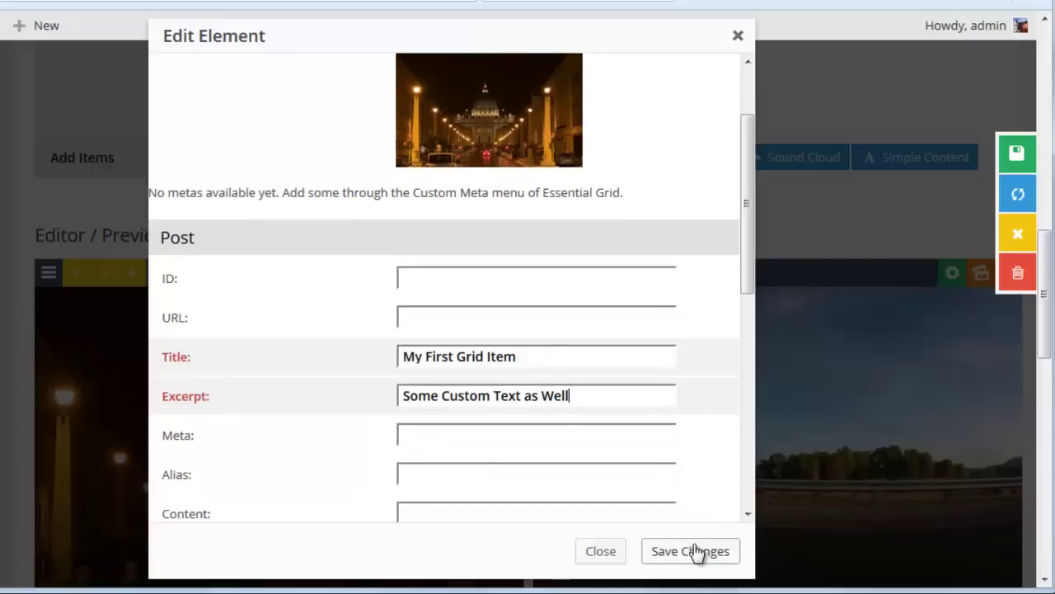
{"action": "left_click", "coordinate": [695, 556]}
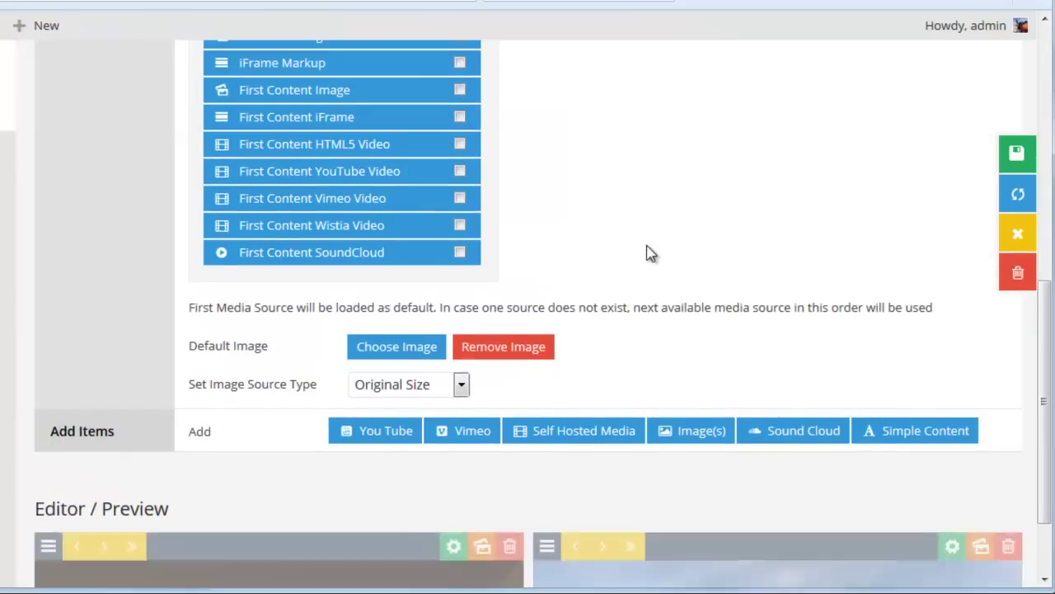
Step: Check the edited items in the Editor / Preview and save the grid
{"action": "scroll", "coordinate": [649, 252], "scroll_direction": "down", "scroll_amount": 3}
{"action": "scroll", "coordinate": [620, 186], "scroll_direction": "down", "scroll_amount": 2}
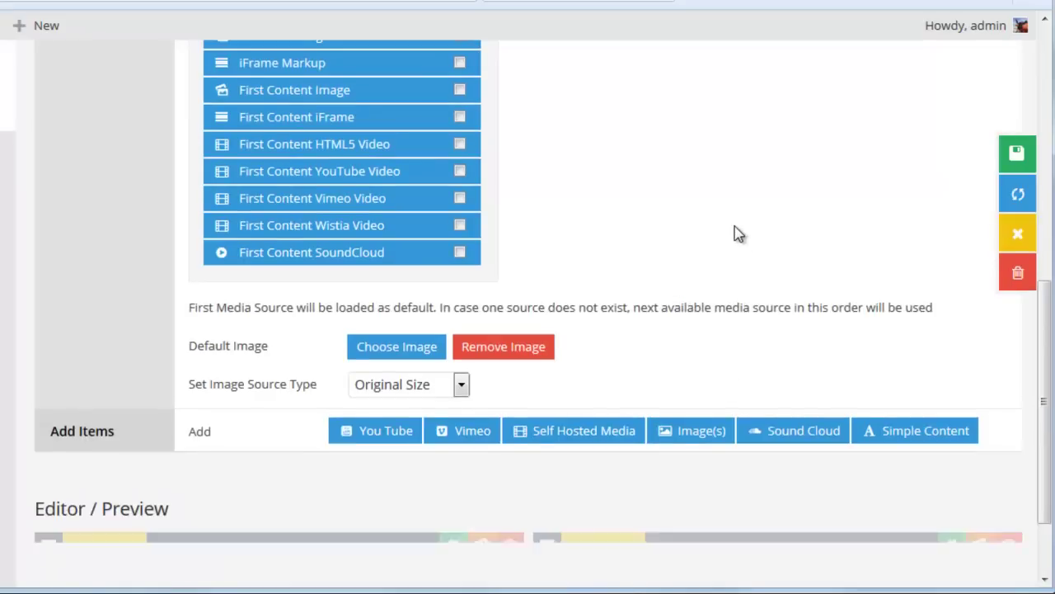
{"action": "scroll", "coordinate": [664, 188], "scroll_direction": "down", "scroll_amount": 1}
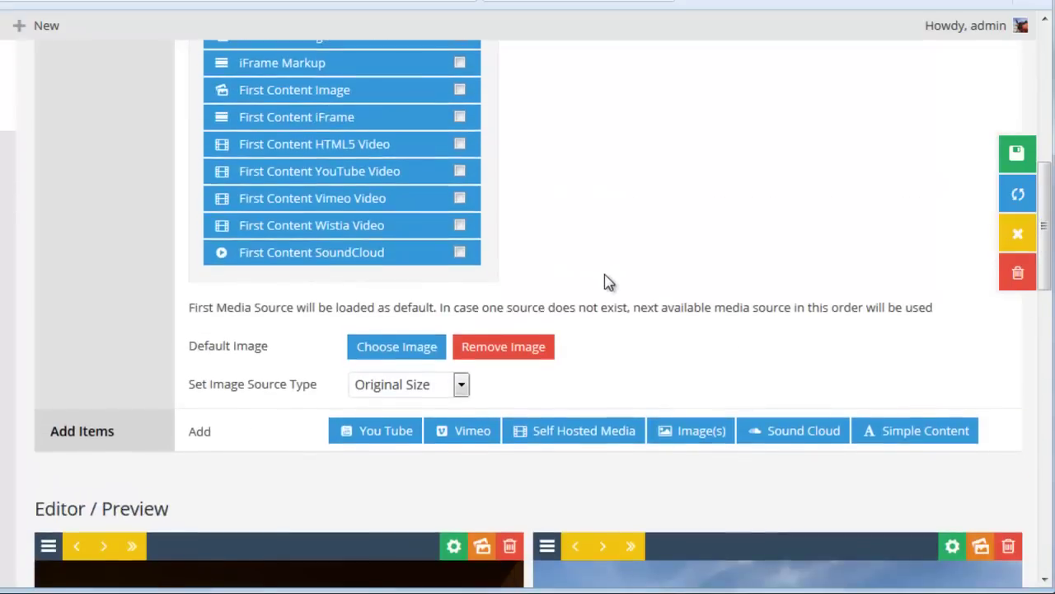
{"action": "scroll", "coordinate": [604, 281], "scroll_direction": "down", "scroll_amount": 4}
{"action": "scroll", "coordinate": [619, 267], "scroll_direction": "down", "scroll_amount": 1}
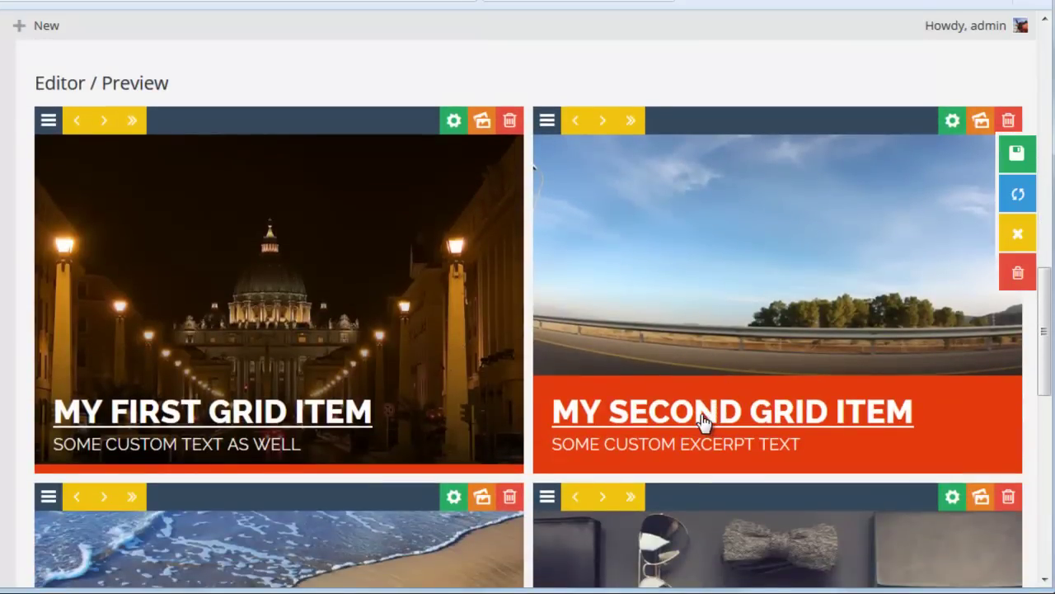
{"action": "scroll", "coordinate": [702, 422], "scroll_direction": "down", "scroll_amount": 2}
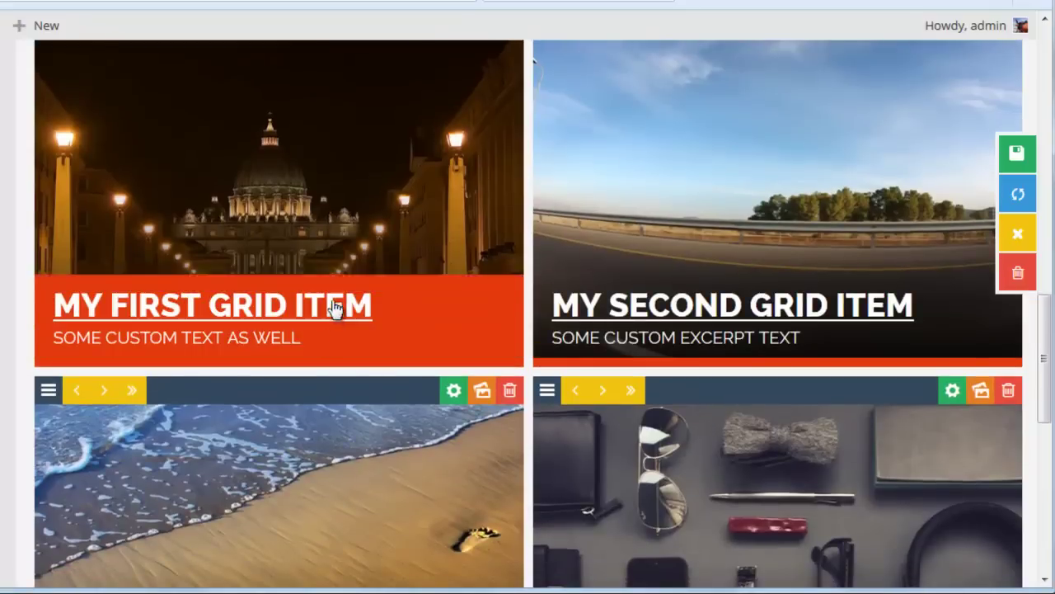
{"action": "left_click", "coordinate": [995, 159]}
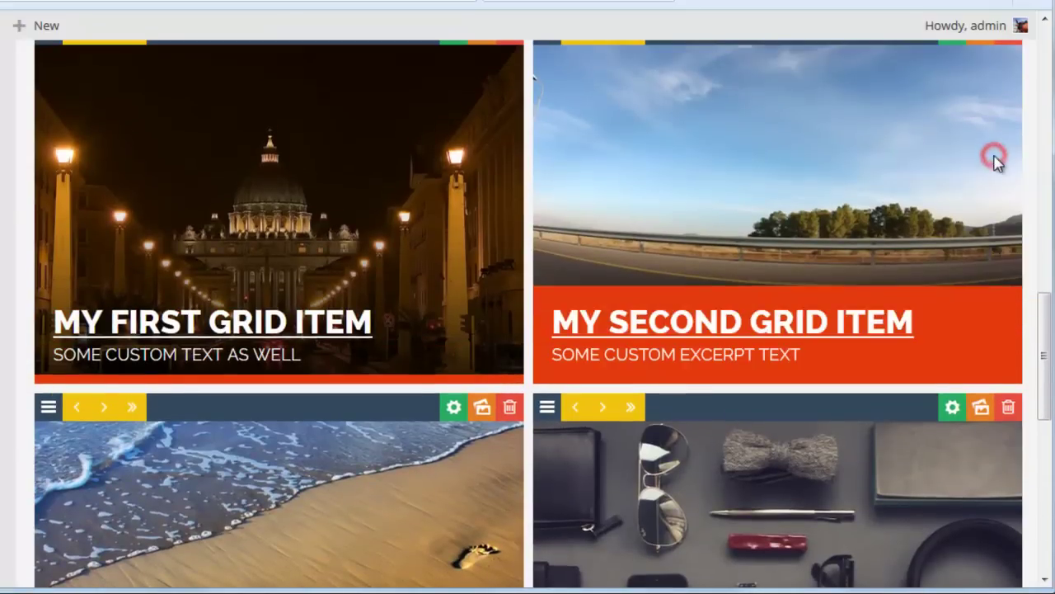
Step: Reload the live My Grid page to view the renamed tiles, then return to the Essential Grid editor
{"action": "left_click", "coordinate": [455, 27]}
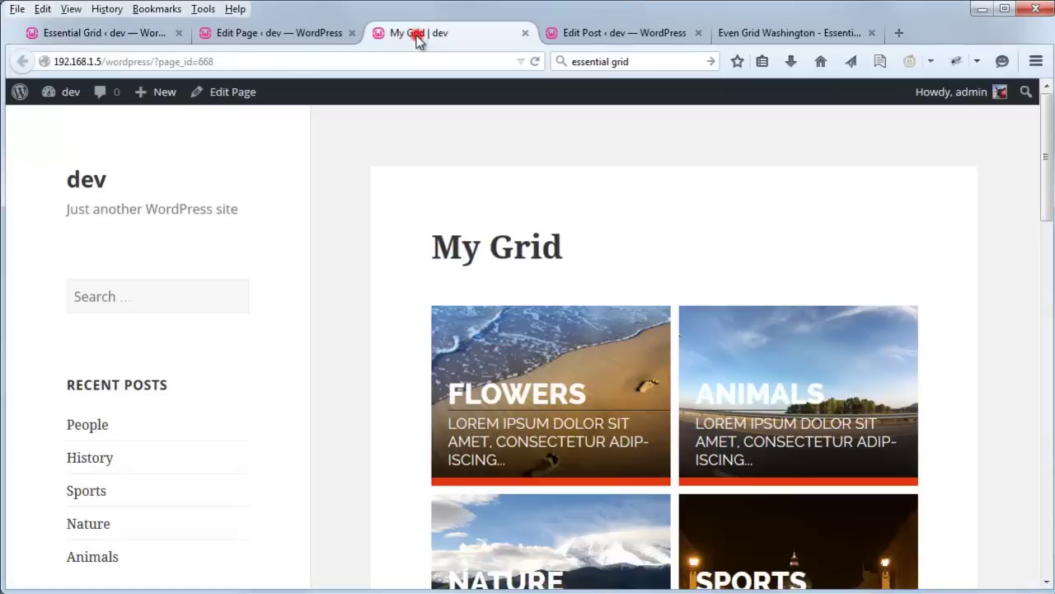
{"action": "left_click", "coordinate": [536, 61]}
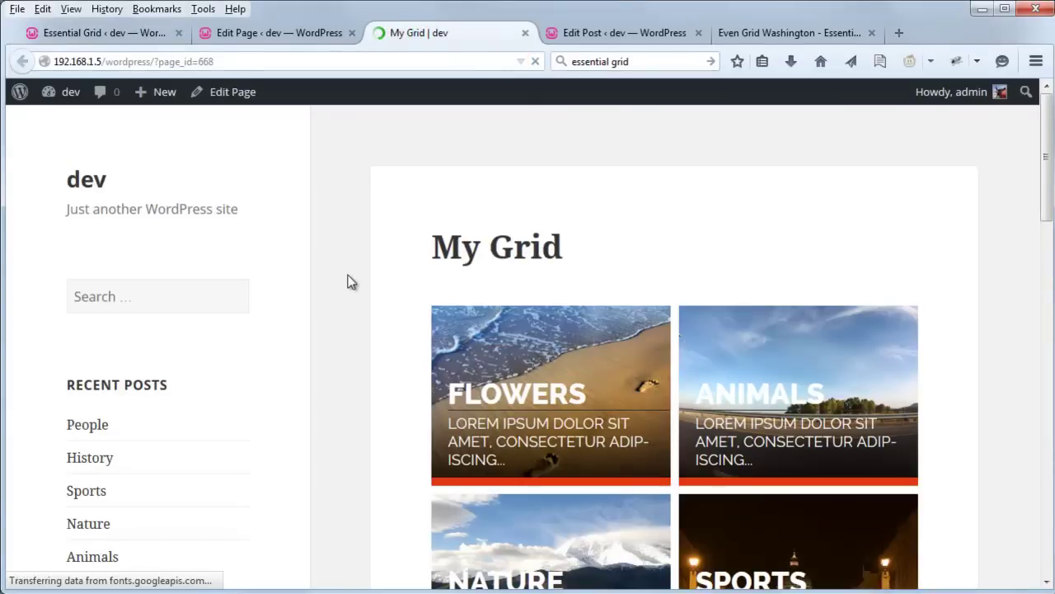
{"action": "scroll", "coordinate": [347, 282], "scroll_direction": "down", "scroll_amount": 2}
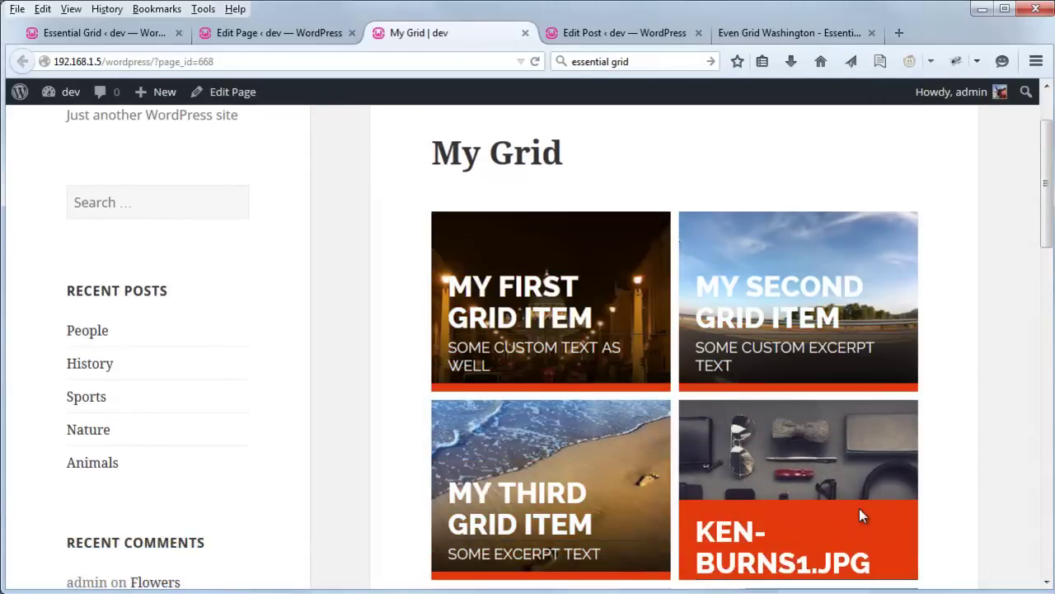
{"action": "scroll", "coordinate": [860, 495], "scroll_direction": "down", "scroll_amount": 4}
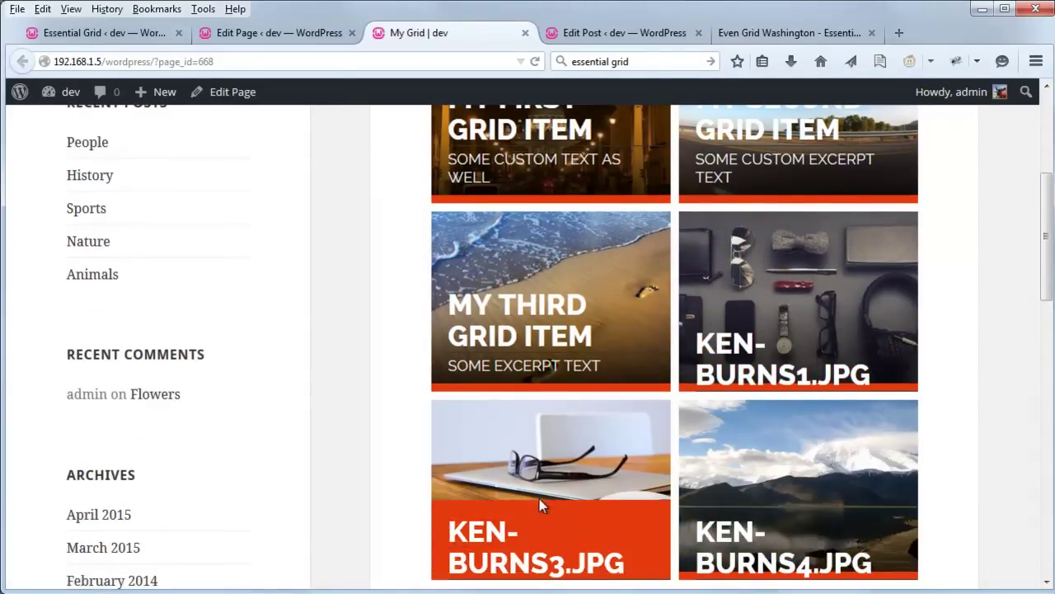
{"action": "left_click", "coordinate": [121, 30]}
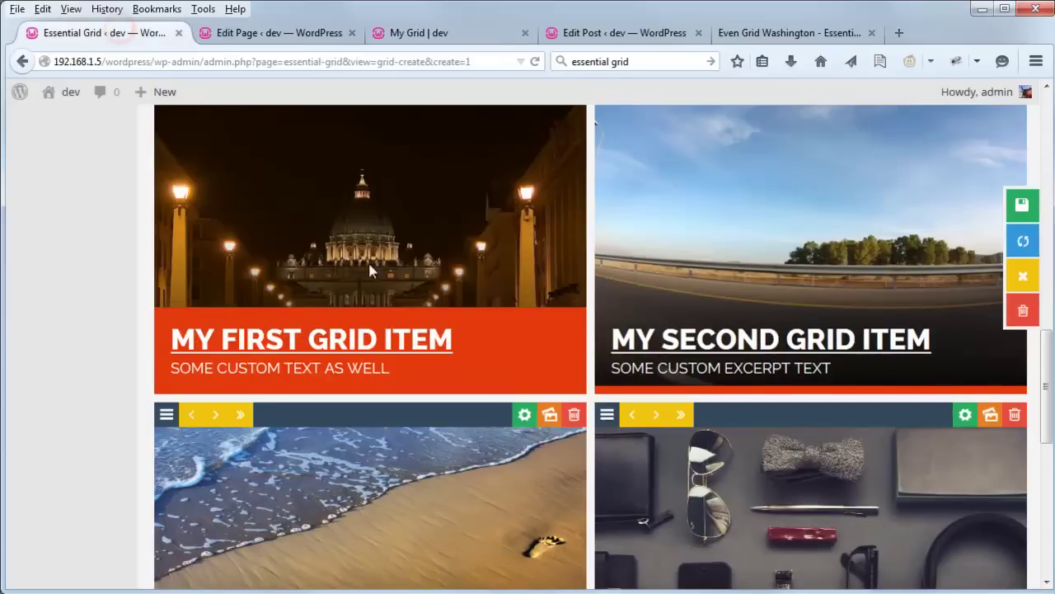
Step: Open the first grid item's Edit Element settings and find its skin option
{"action": "scroll", "coordinate": [494, 275], "scroll_direction": "up", "scroll_amount": 4}
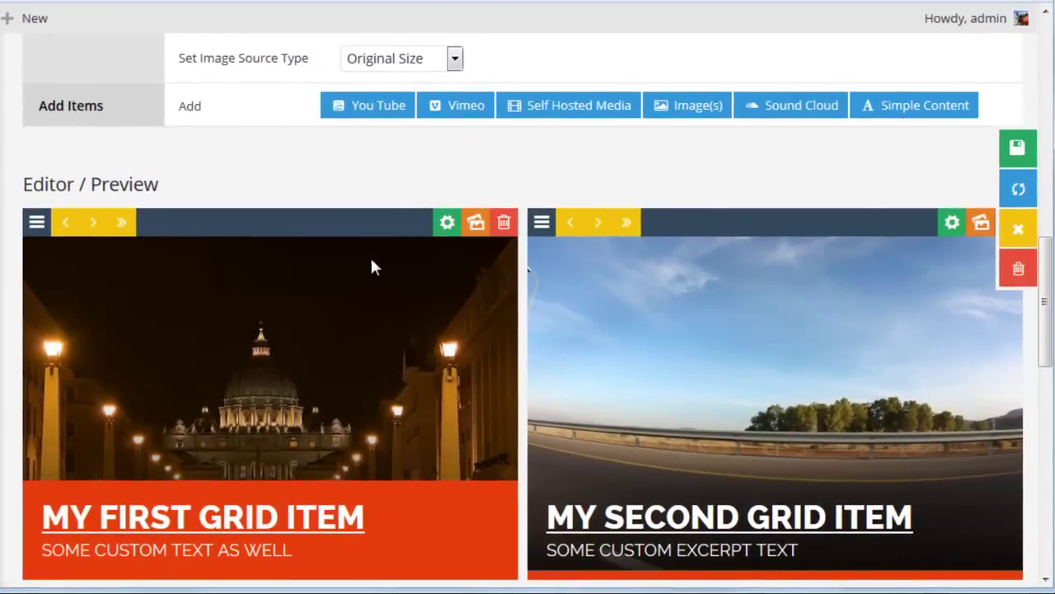
{"action": "left_click", "coordinate": [472, 239]}
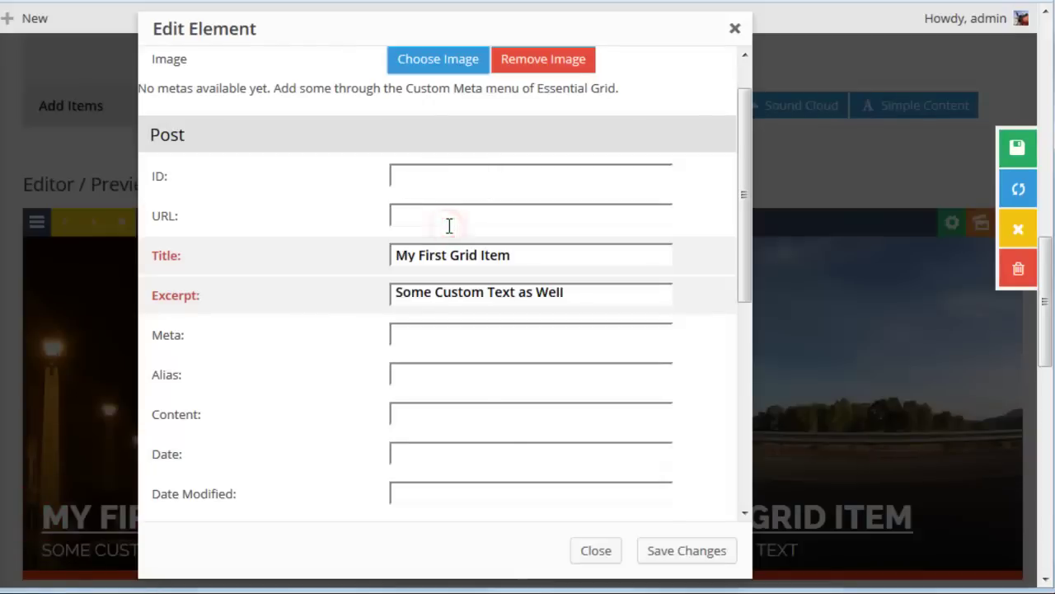
{"action": "scroll", "coordinate": [301, 340], "scroll_direction": "down", "scroll_amount": 2}
{"action": "scroll", "coordinate": [301, 341], "scroll_direction": "down", "scroll_amount": 4}
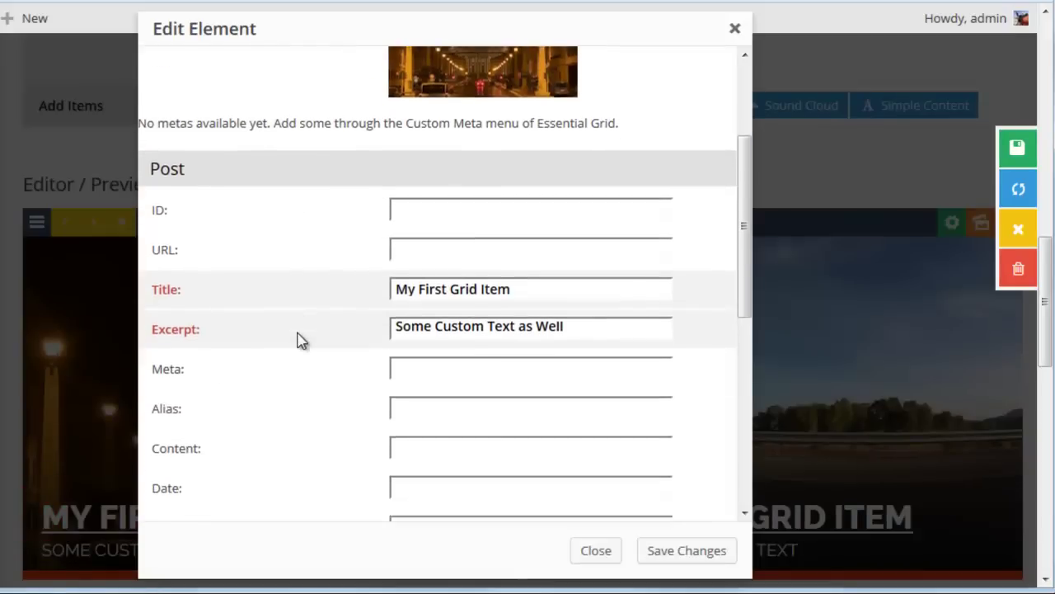
{"action": "scroll", "coordinate": [301, 340], "scroll_direction": "down", "scroll_amount": 2}
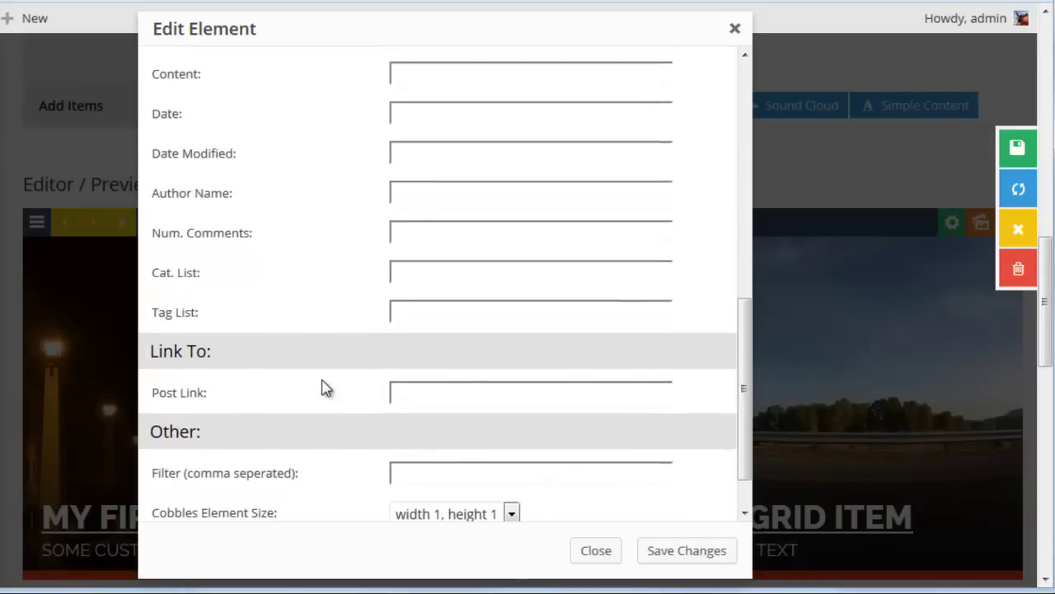
{"action": "scroll", "coordinate": [323, 390], "scroll_direction": "up", "scroll_amount": 1}
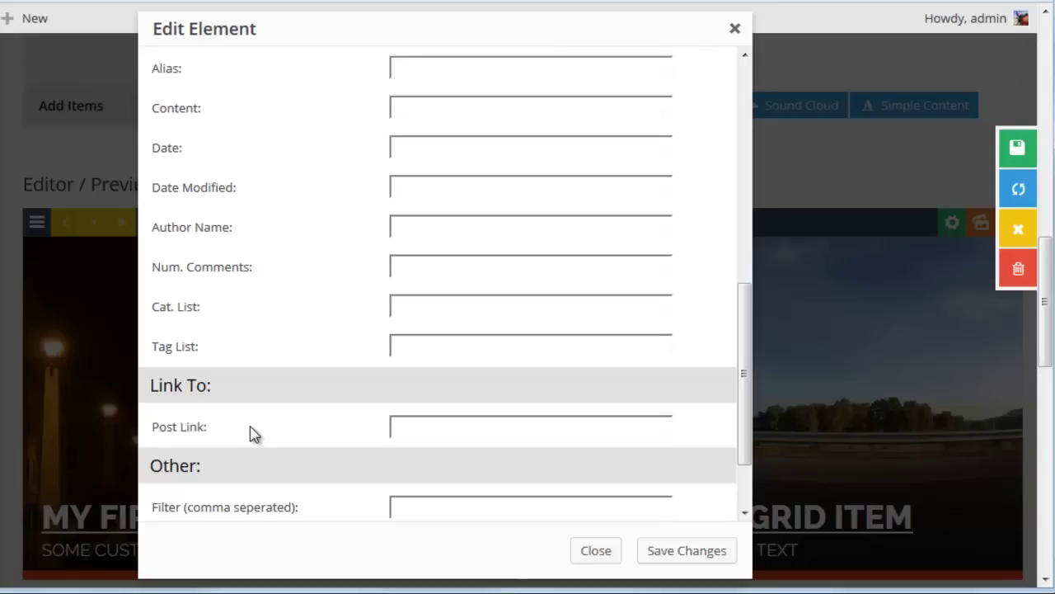
{"action": "scroll", "coordinate": [256, 424], "scroll_direction": "down", "scroll_amount": 1}
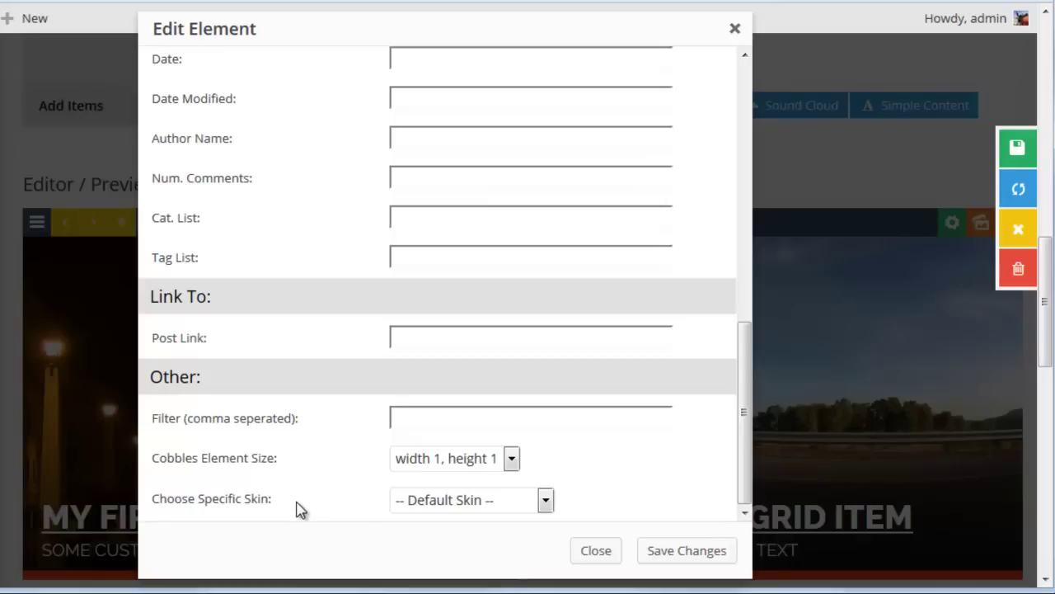
Step: Set Choose Specific Skin to Washington and save the item's changes
{"action": "left_click", "coordinate": [426, 503]}
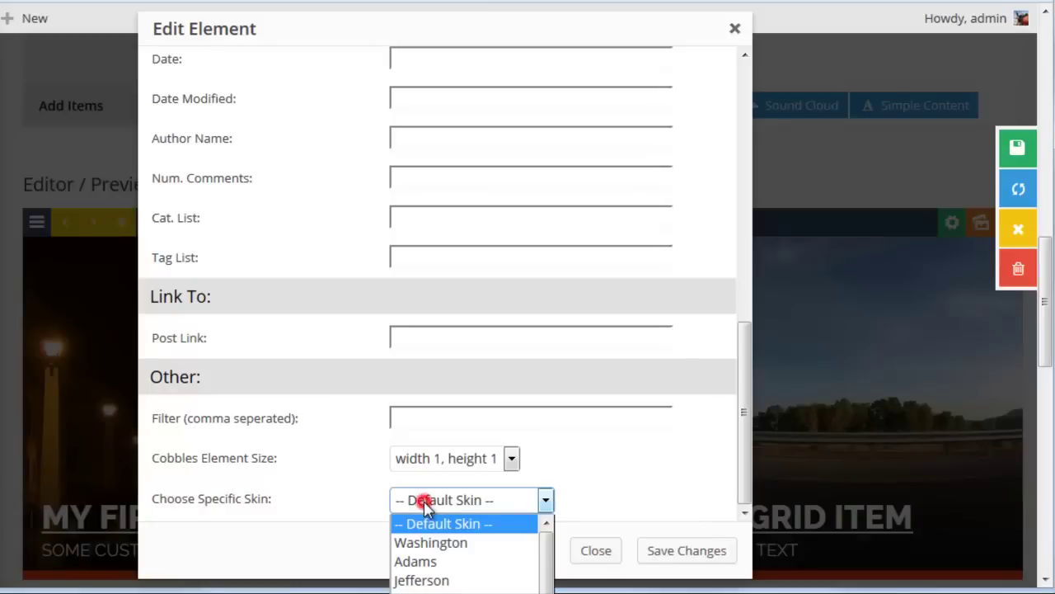
{"action": "scroll", "coordinate": [450, 561], "scroll_direction": "down", "scroll_amount": 9}
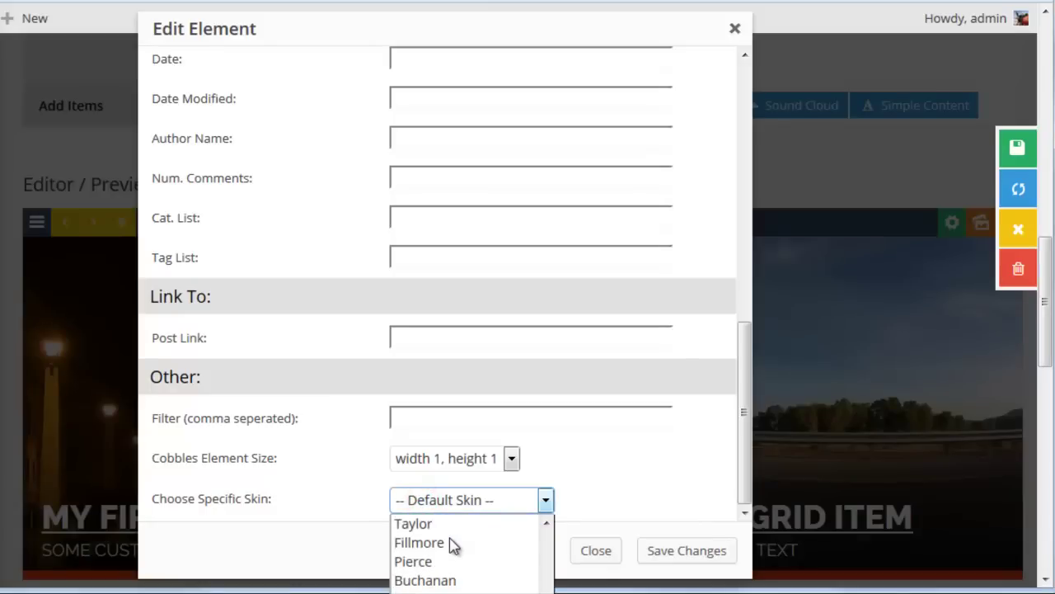
{"action": "scroll", "coordinate": [444, 546], "scroll_direction": "up", "scroll_amount": 4}
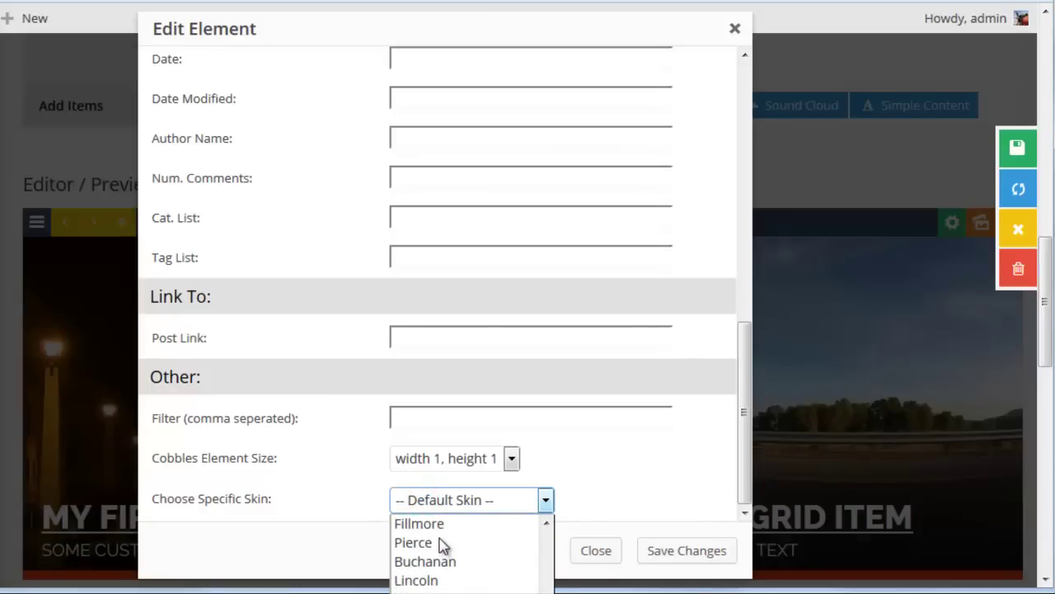
{"action": "scroll", "coordinate": [470, 551], "scroll_direction": "up", "scroll_amount": 2}
{"action": "scroll", "coordinate": [468, 554], "scroll_direction": "up", "scroll_amount": 1}
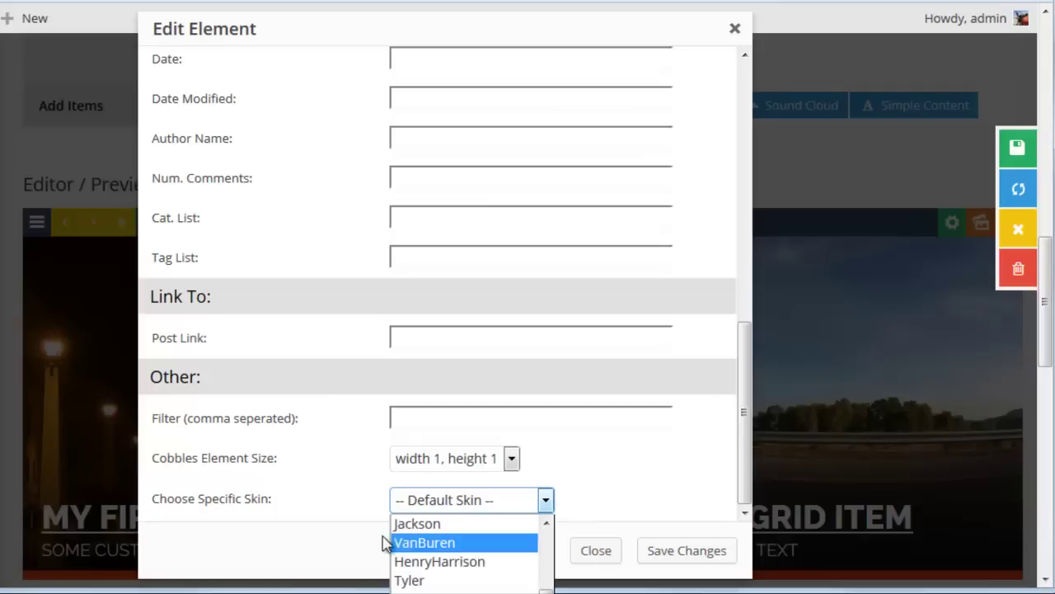
{"action": "scroll", "coordinate": [478, 556], "scroll_direction": "up", "scroll_amount": 3}
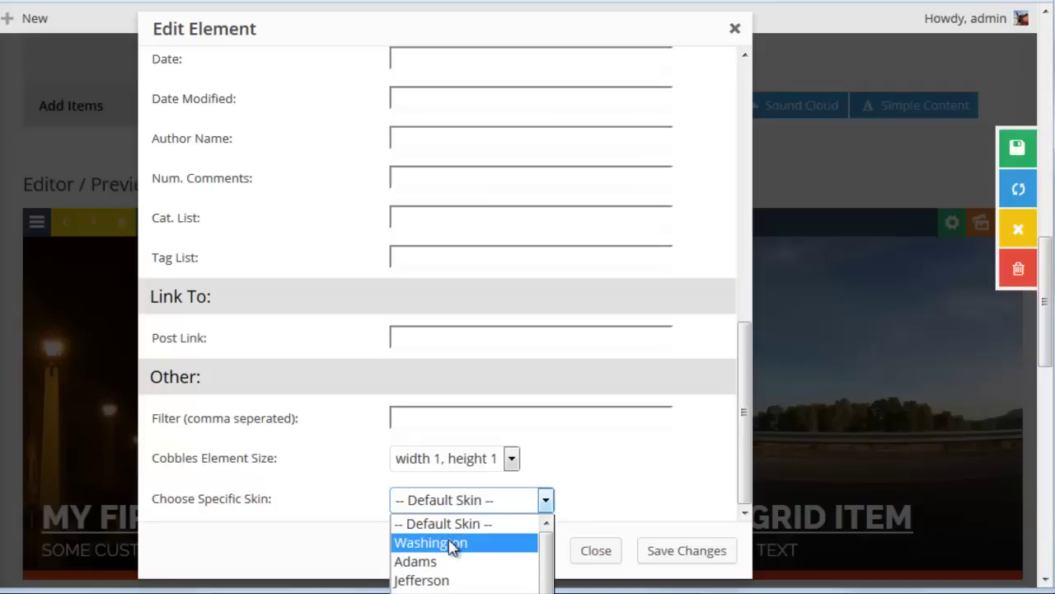
{"action": "left_click", "coordinate": [452, 544]}
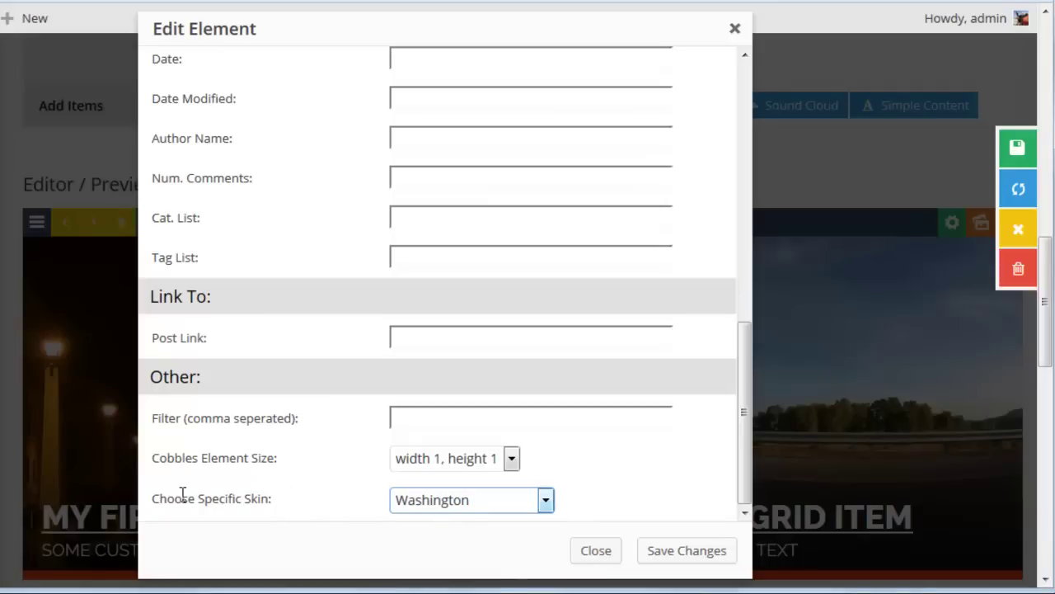
{"action": "left_click", "coordinate": [673, 550]}
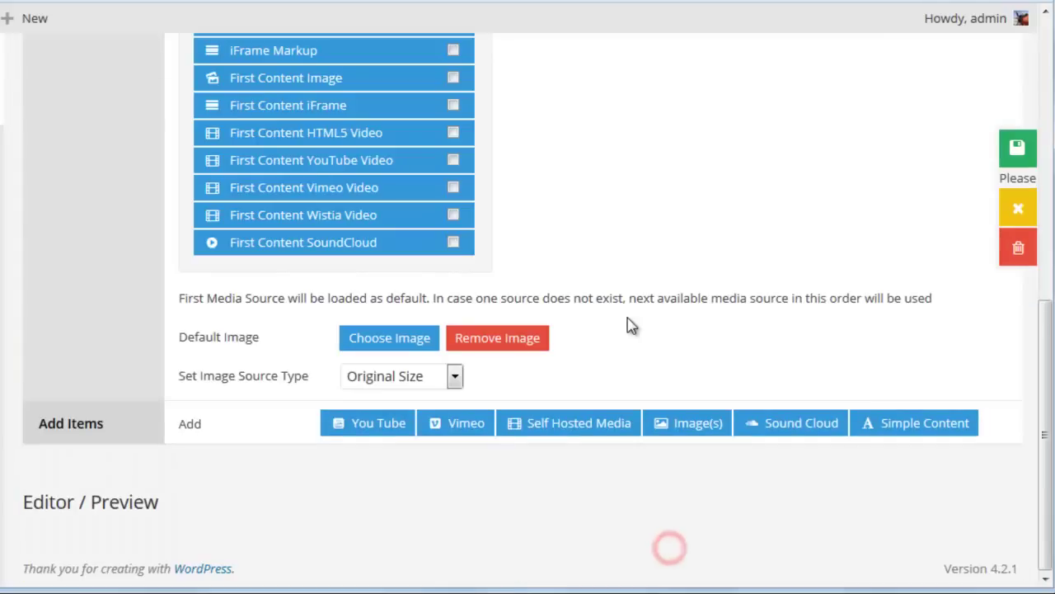
{"action": "scroll", "coordinate": [634, 196], "scroll_direction": "down", "scroll_amount": 5}
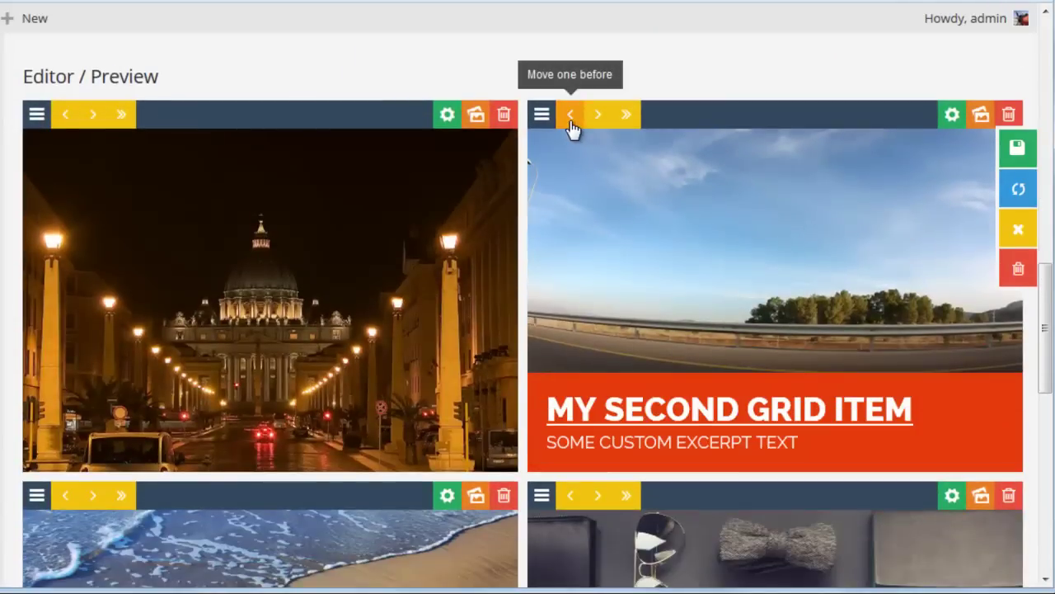
{"action": "mouse_move", "coordinate": [233, 295]}
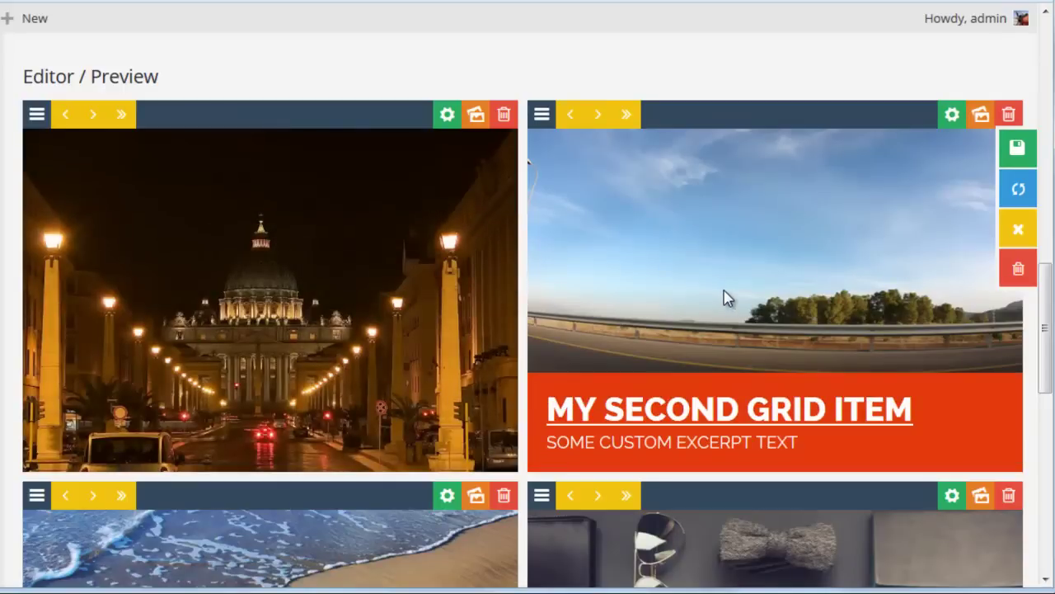
{"action": "scroll", "coordinate": [705, 287], "scroll_direction": "down", "scroll_amount": 2}
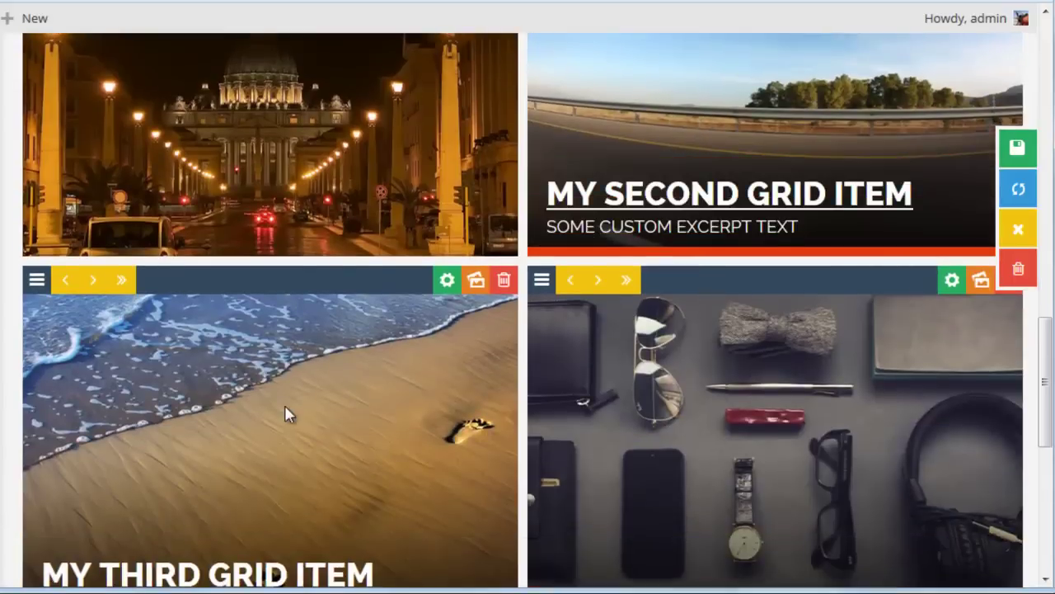
{"action": "scroll", "coordinate": [289, 412], "scroll_direction": "down", "scroll_amount": 3}
{"action": "scroll", "coordinate": [682, 445], "scroll_direction": "up", "scroll_amount": 15}
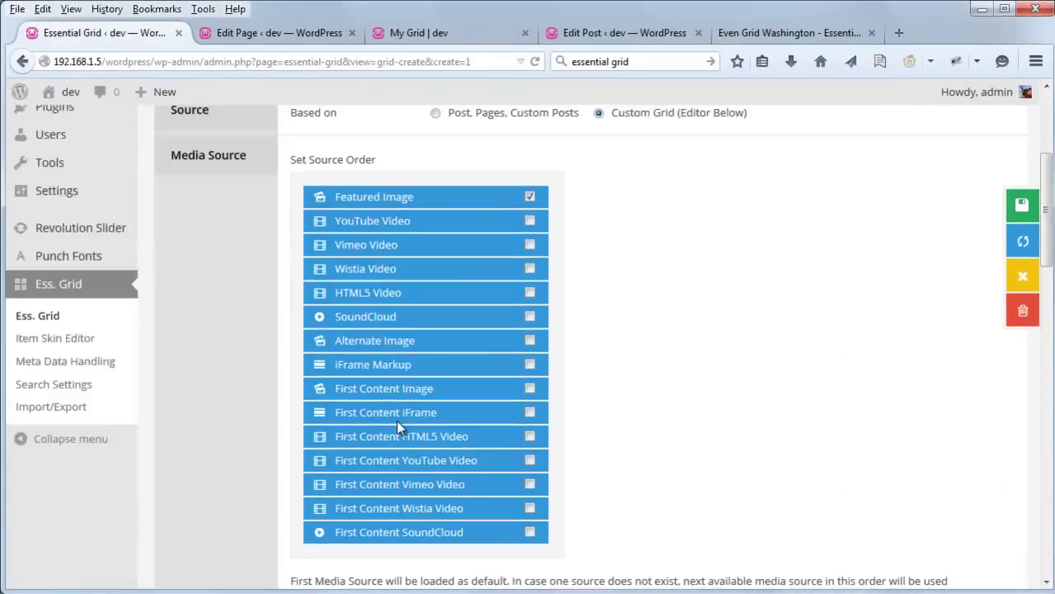